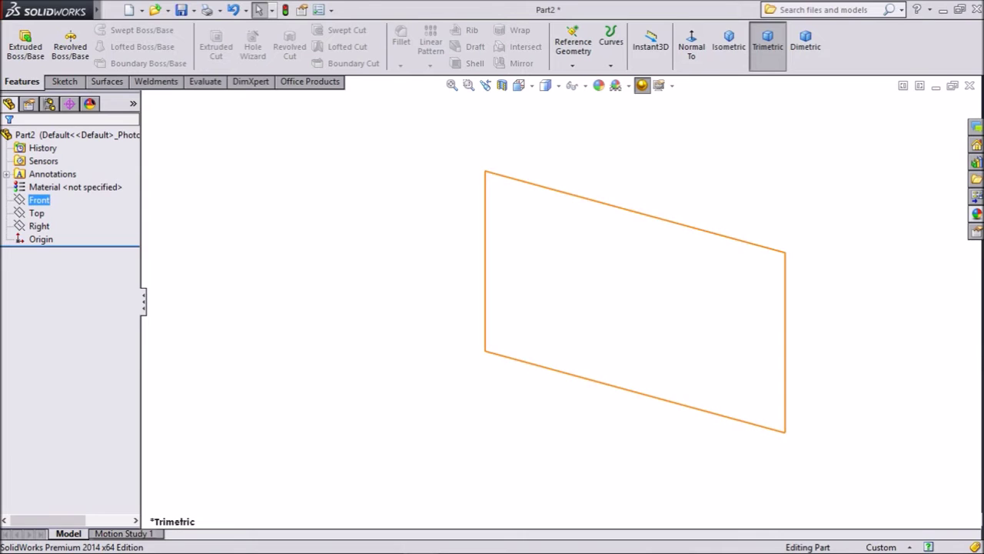
- Start a sketch on the Front plane and draw a horizontal line about 36.5 mm long from the origin
click(38, 200)
click(61, 182)
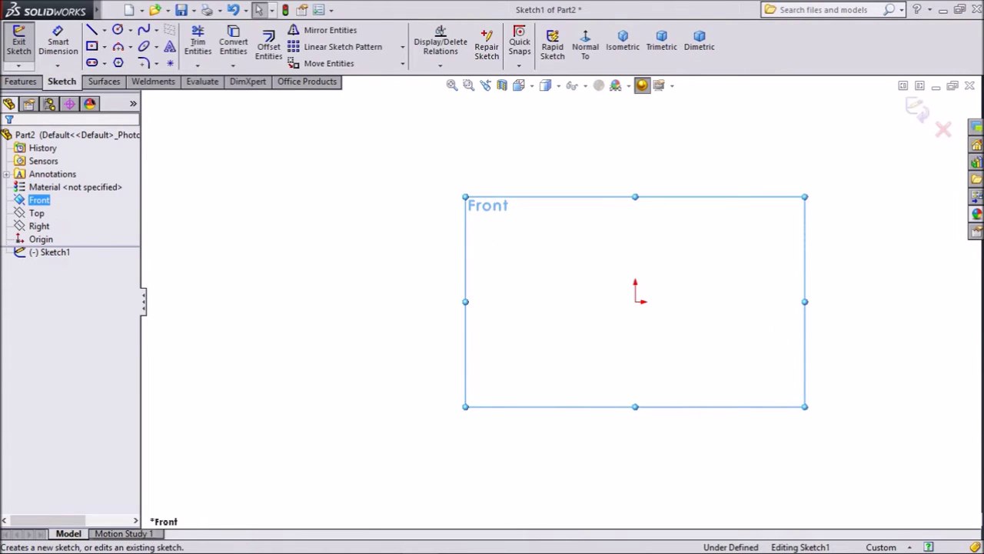
click(92, 30)
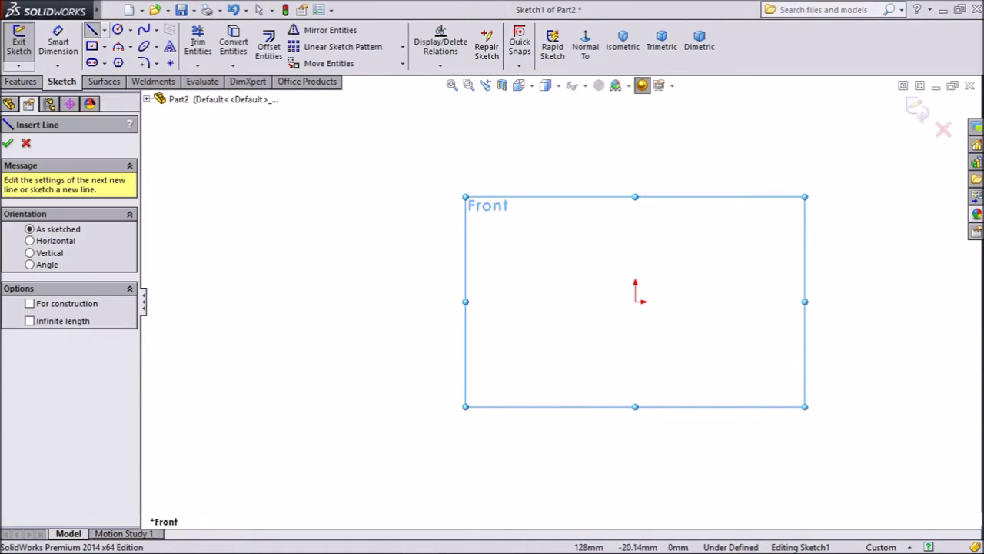
scroll(921, 316, down, 3)
scroll(668, 269, down, 2)
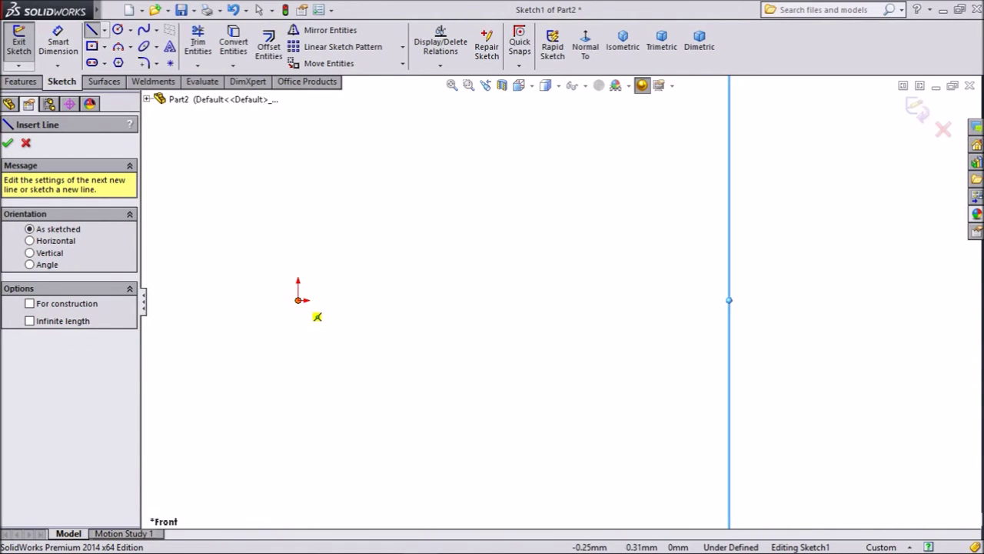
click(298, 300)
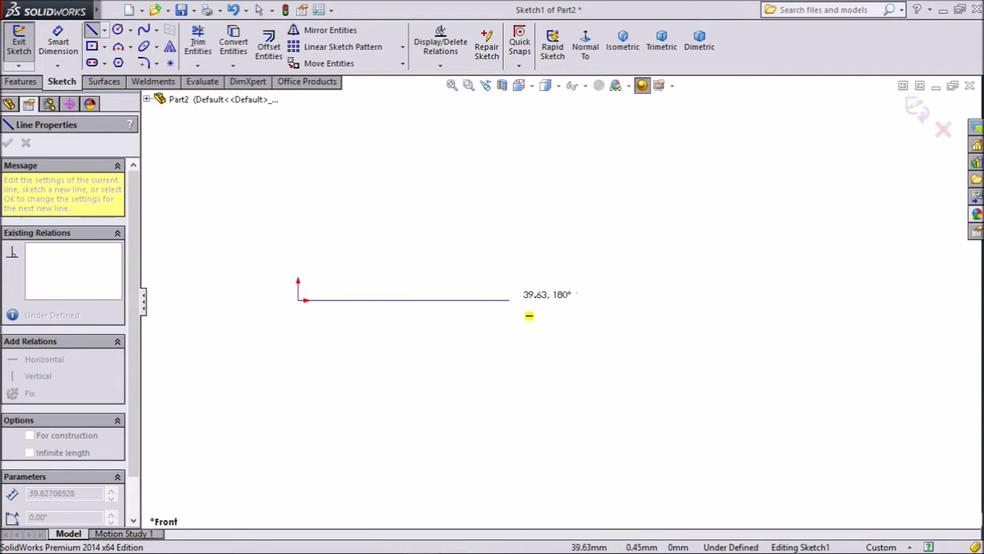
scroll(498, 299, down, 4)
scroll(531, 298, up, 2)
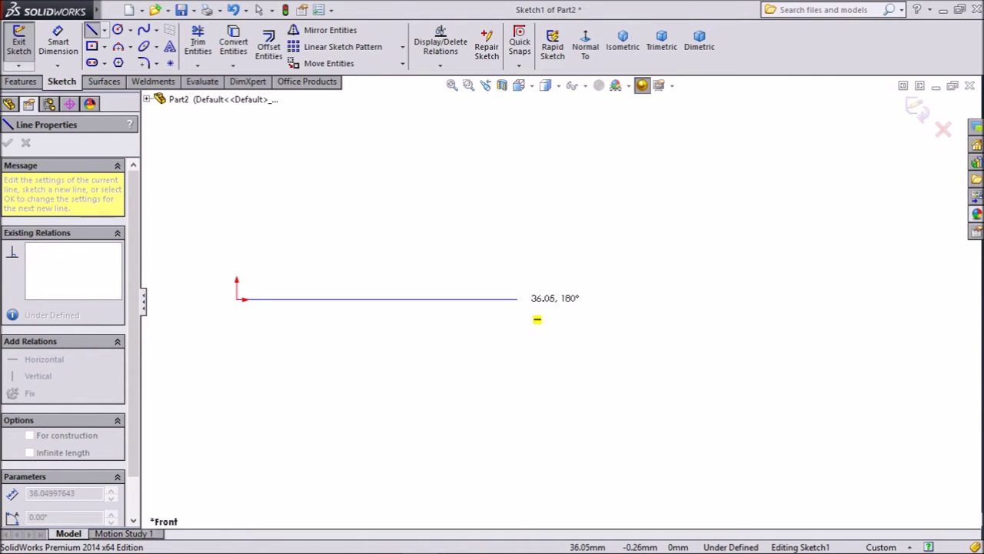
click(521, 299)
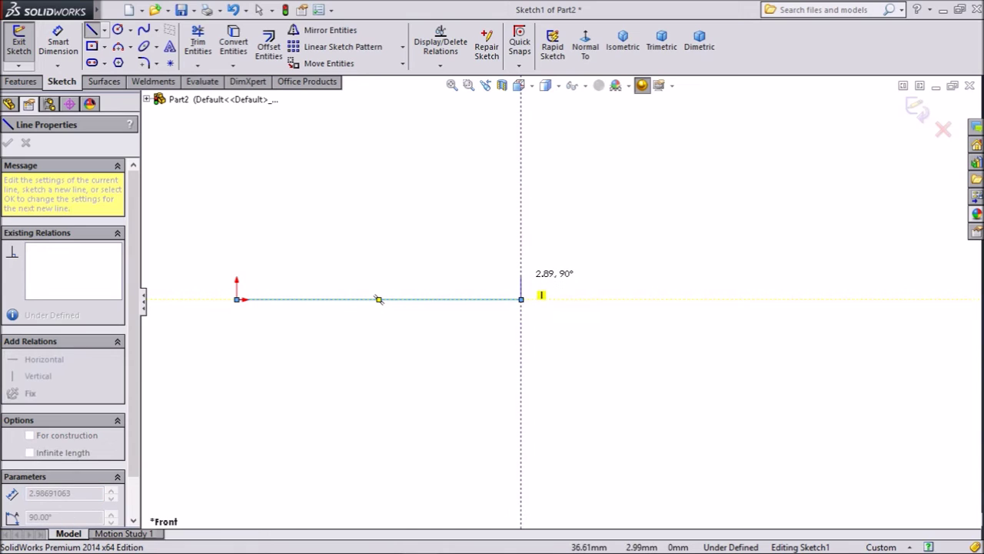
- Close the profile with a 3 mm vertical end, a parallel top line, a slanted line about 5.3 mm long and a short vertical line to the origin
click(522, 275)
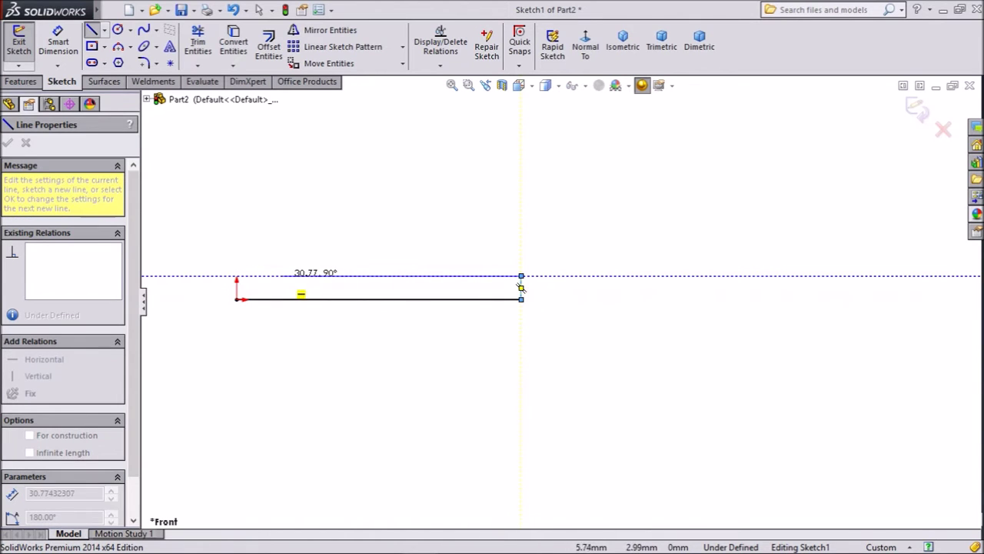
scroll(292, 275, down, 4)
click(338, 285)
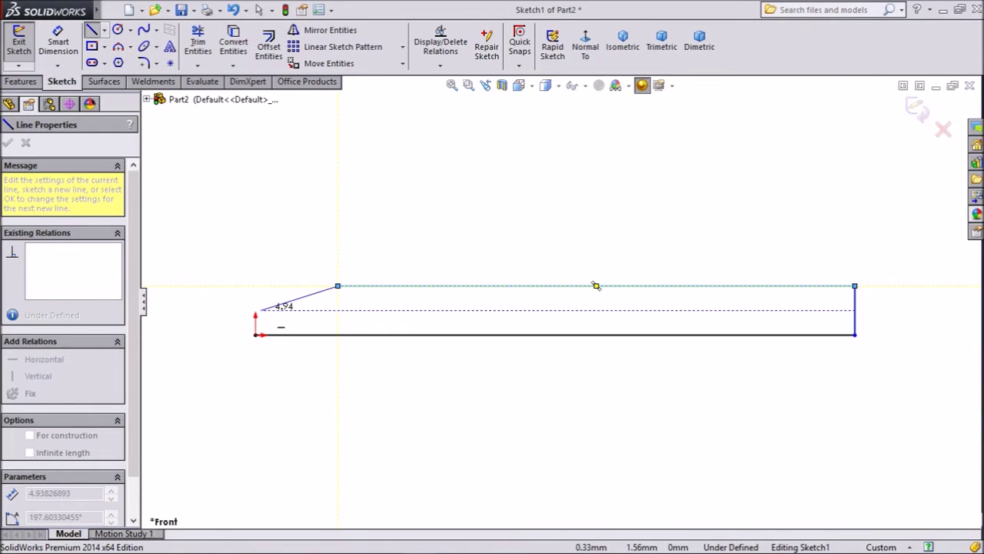
scroll(260, 309, down, 3)
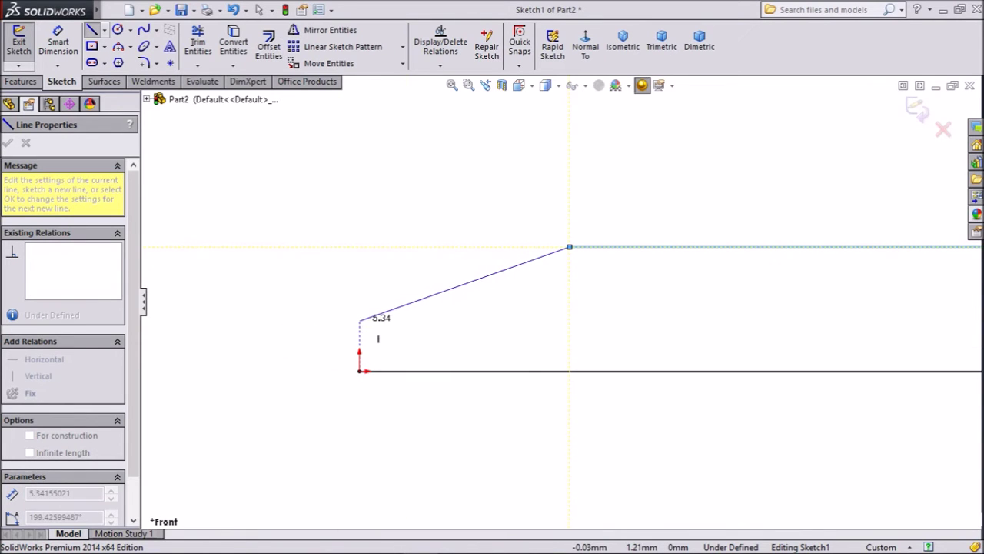
click(360, 321)
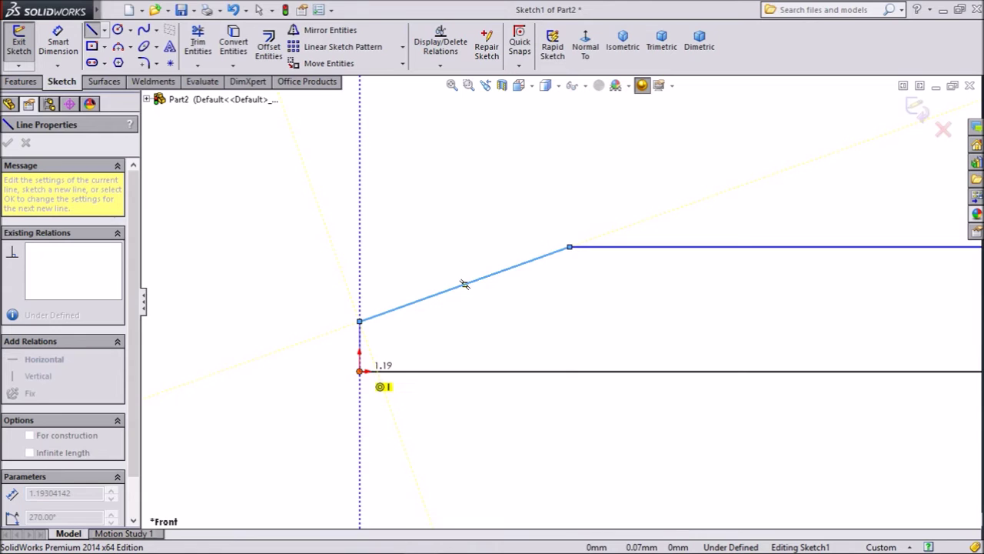
click(360, 371)
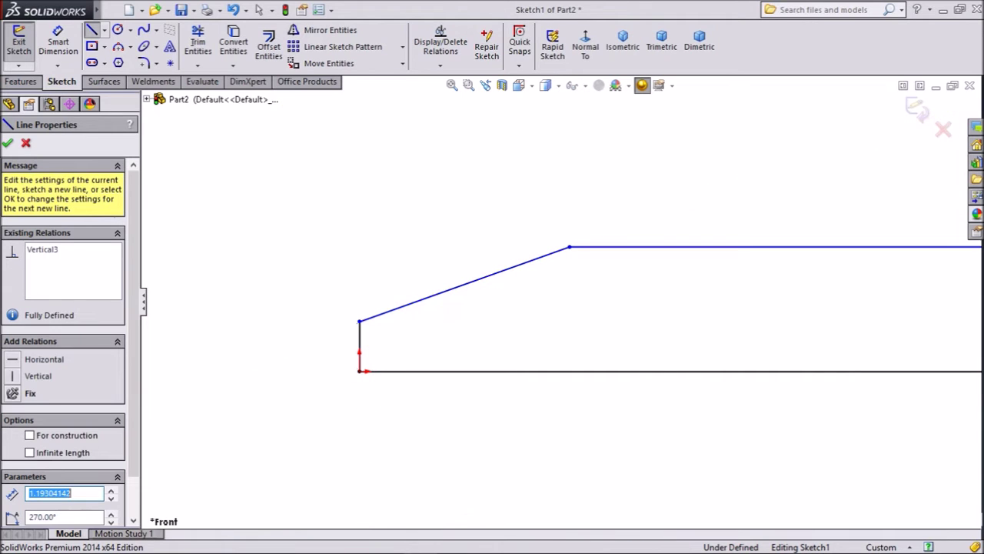
right_click(359, 347)
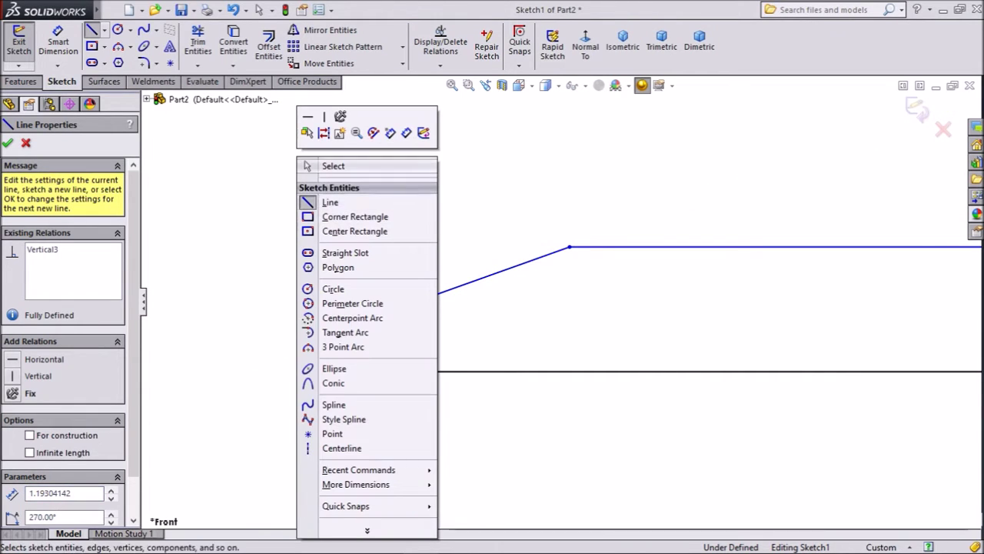
click(331, 164)
- Dimension the profile's long bottom line to 10 mm
click(58, 42)
scroll(384, 238, up, 6)
scroll(892, 346, up, 2)
scroll(875, 310, down, 2)
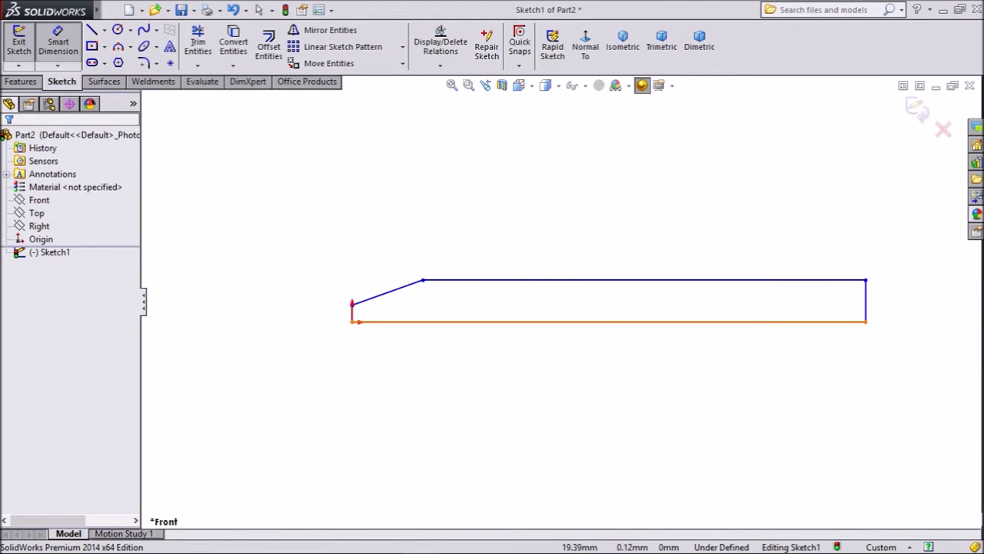
click(607, 321)
click(607, 383)
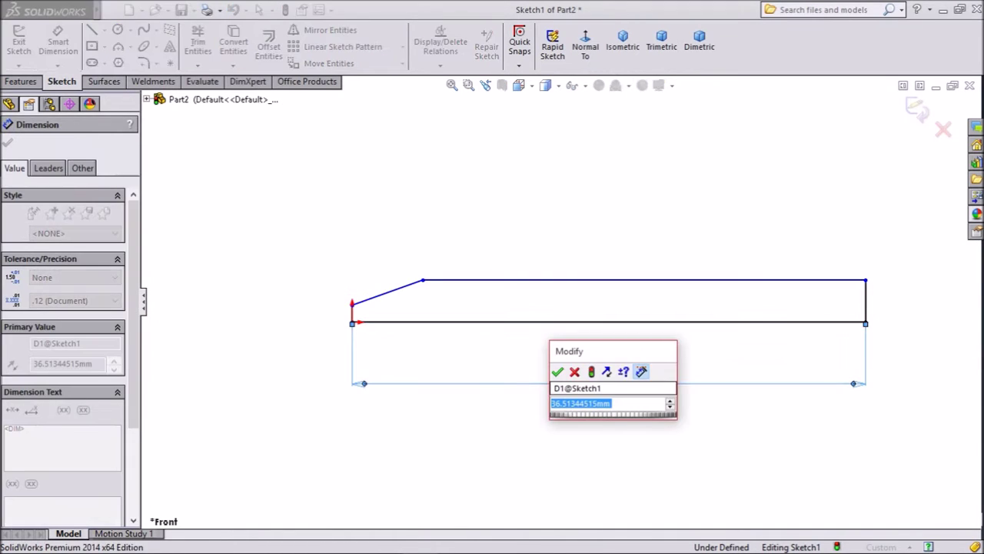
text(10)
key(Return)
- Dimension the vertical line at the profile's end opposite the origin to 2 mm
scroll(817, 294, down, 3)
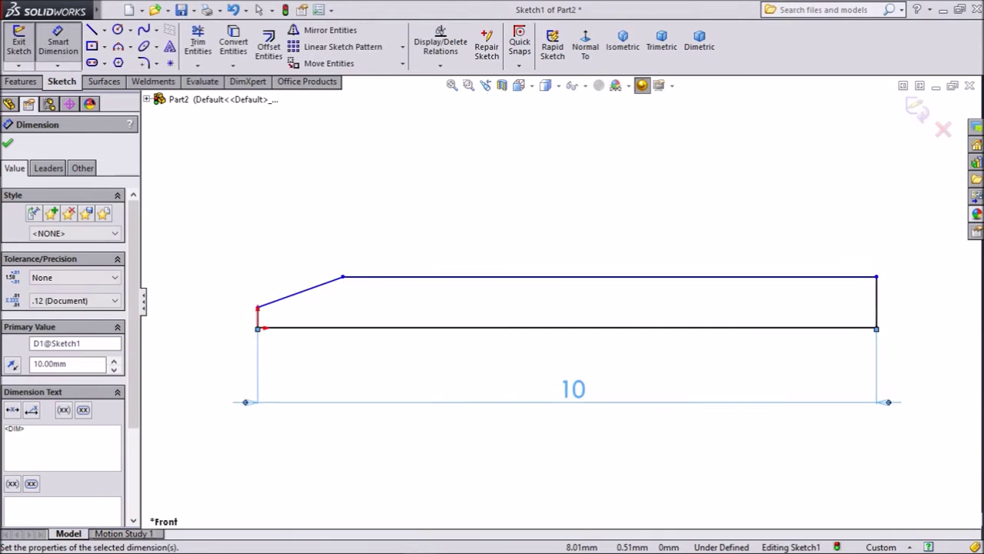
click(890, 304)
click(935, 304)
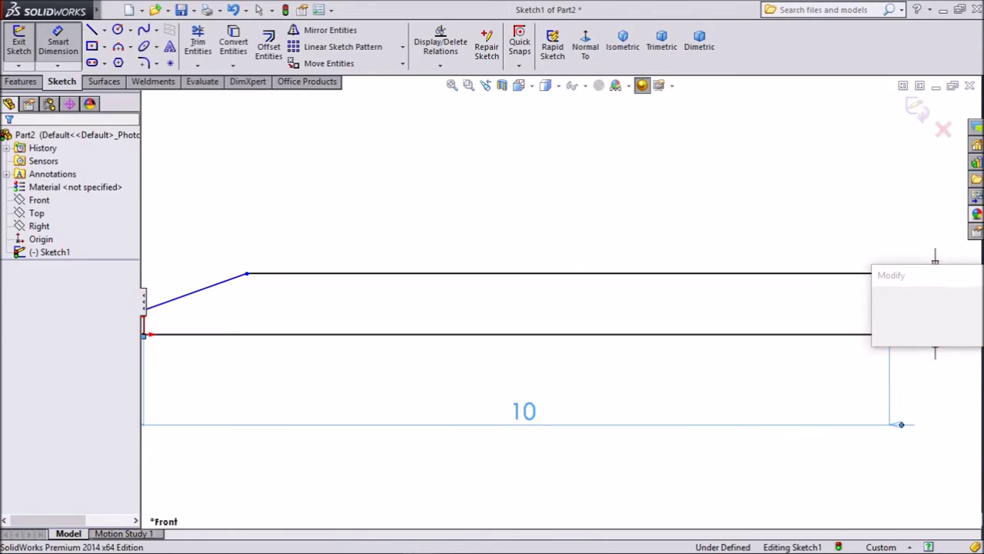
text(2)
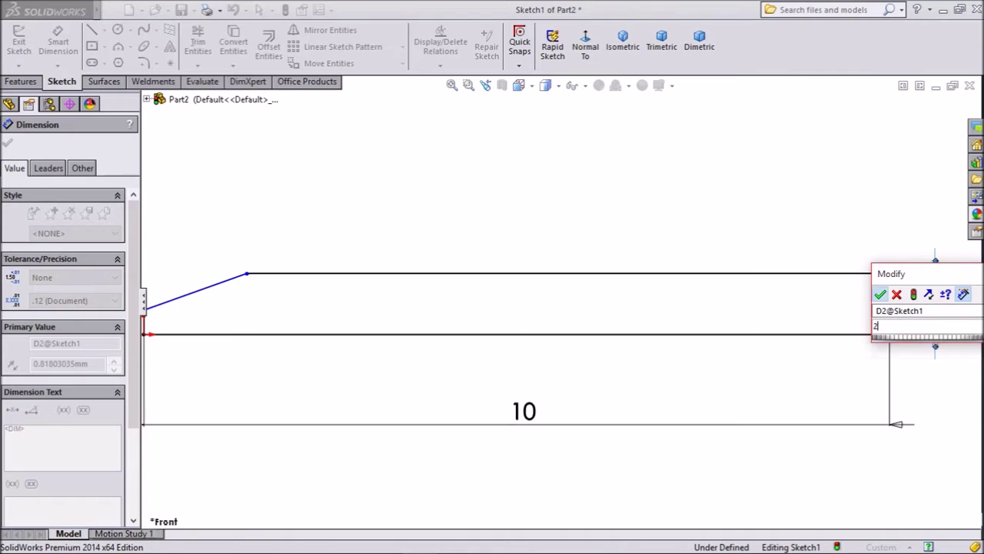
key(Return)
key(f)
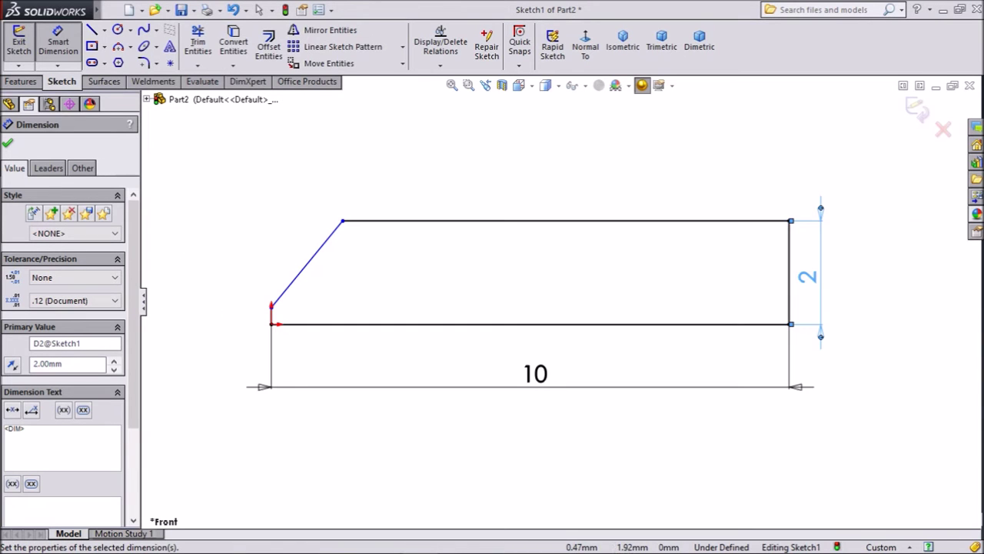
- Change the overall length dimension of the profile to 25 mm
scroll(296, 225, down, 1)
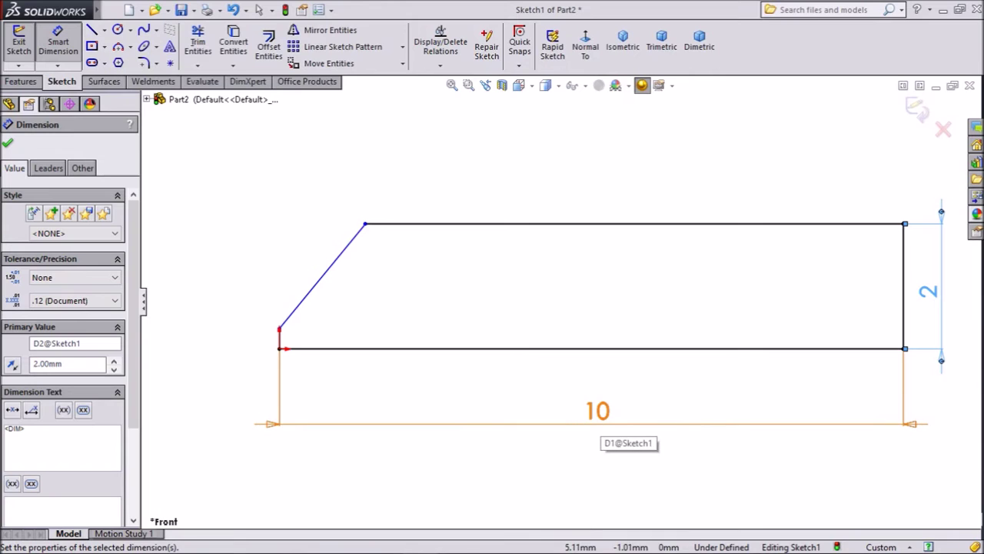
double_click(598, 422)
text(25)
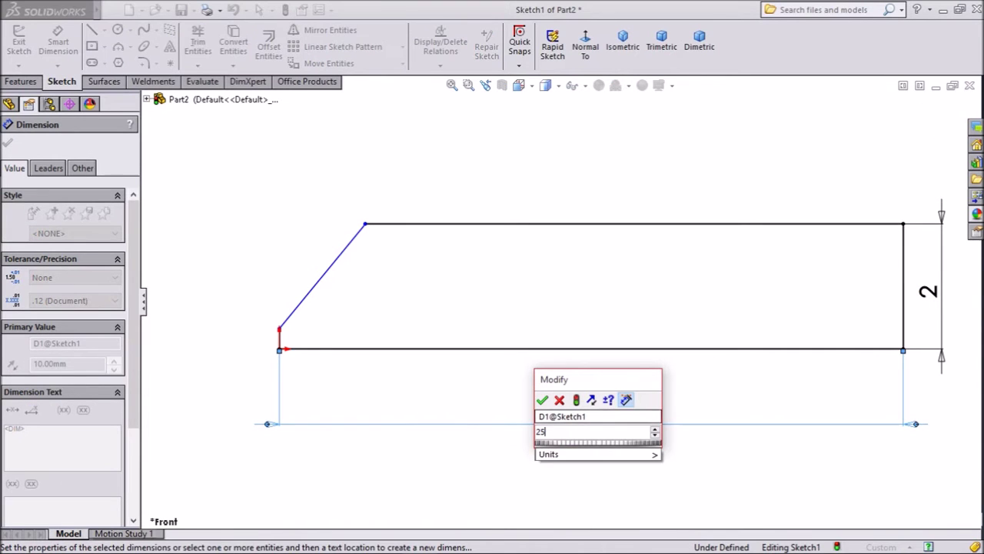
key(Return)
- Dimension the horizontal extent of the slanted line to 2 mm
scroll(264, 224, up, 4)
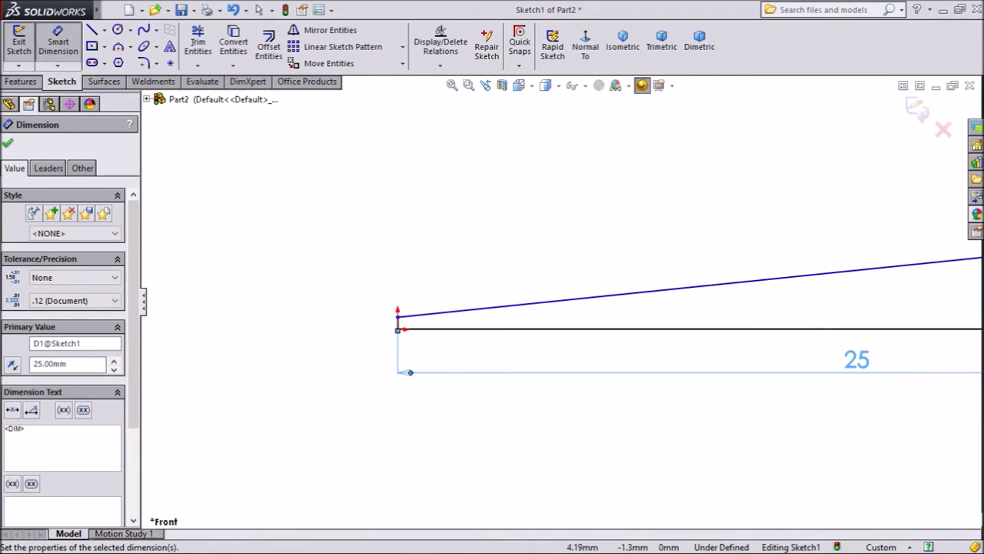
click(538, 256)
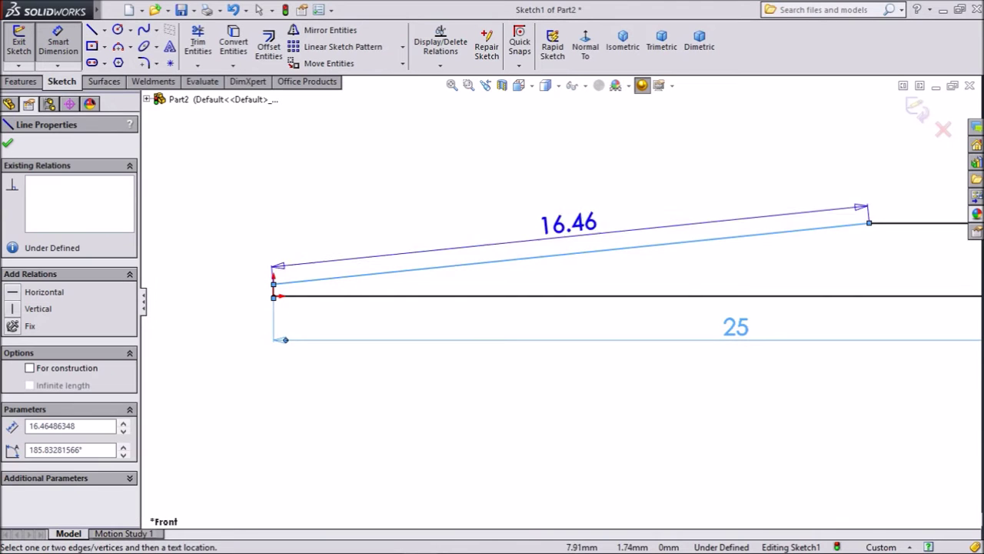
click(476, 167)
text(2)
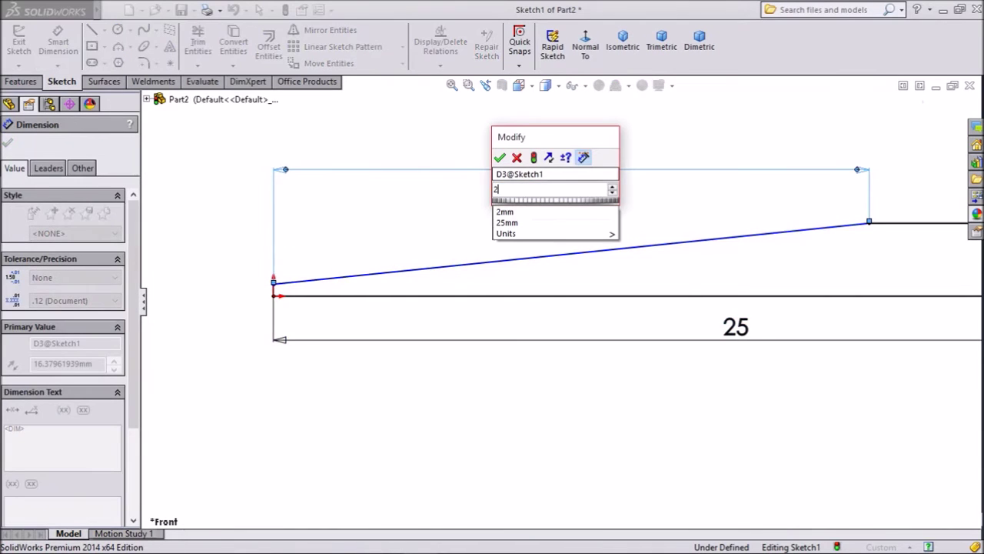
key(Return)
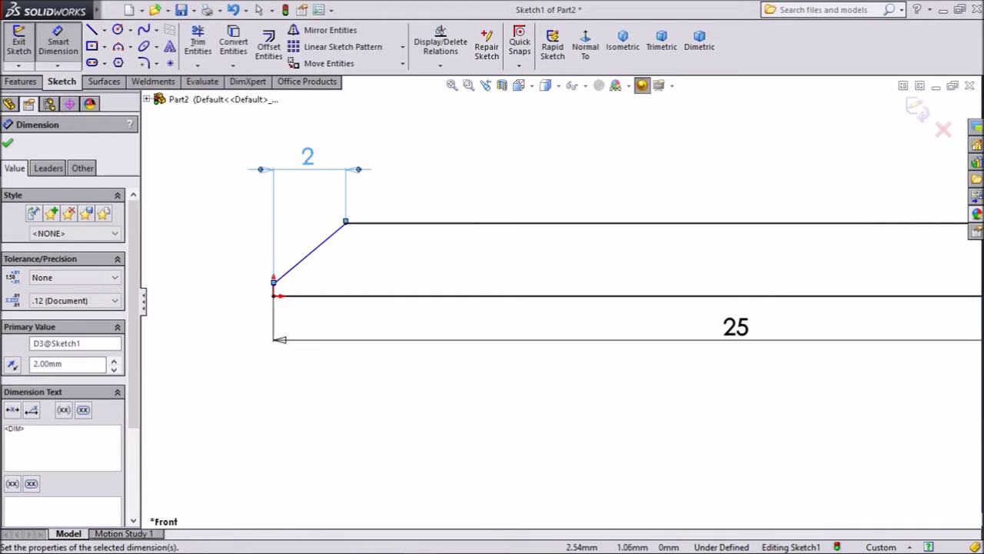
- Dimension the short vertical line at the origin to 0.5 mm
scroll(274, 292, down, 3)
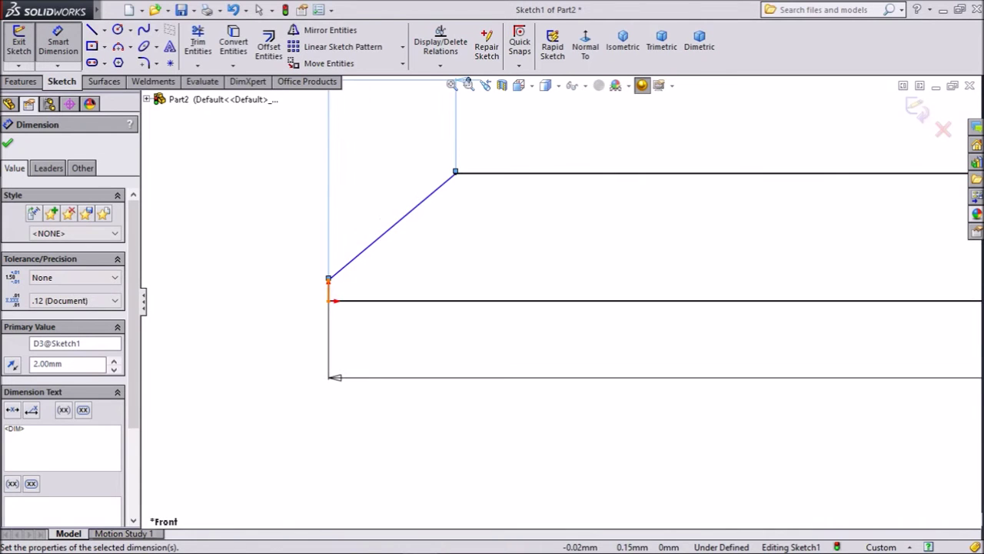
click(329, 289)
click(284, 290)
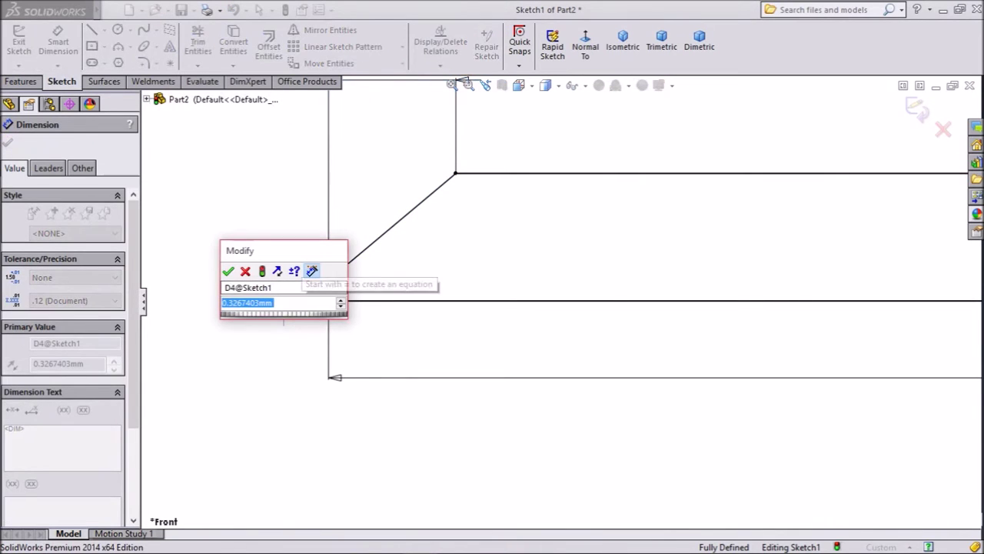
text(0.5)
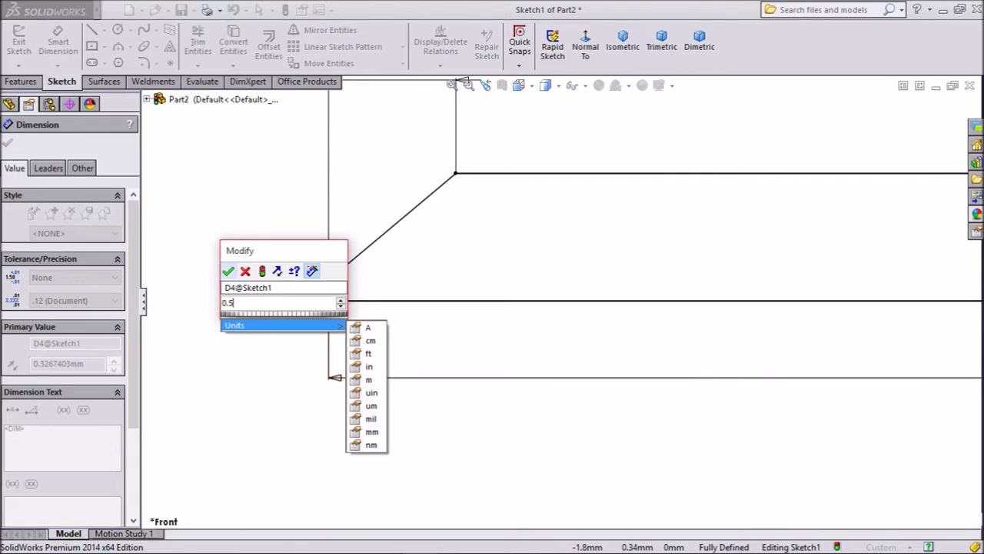
key(Return)
- Revolve the profile 360 degrees around its 25 mm bottom line as a solid boss
scroll(563, 300, up, 3)
scroll(594, 277, up, 4)
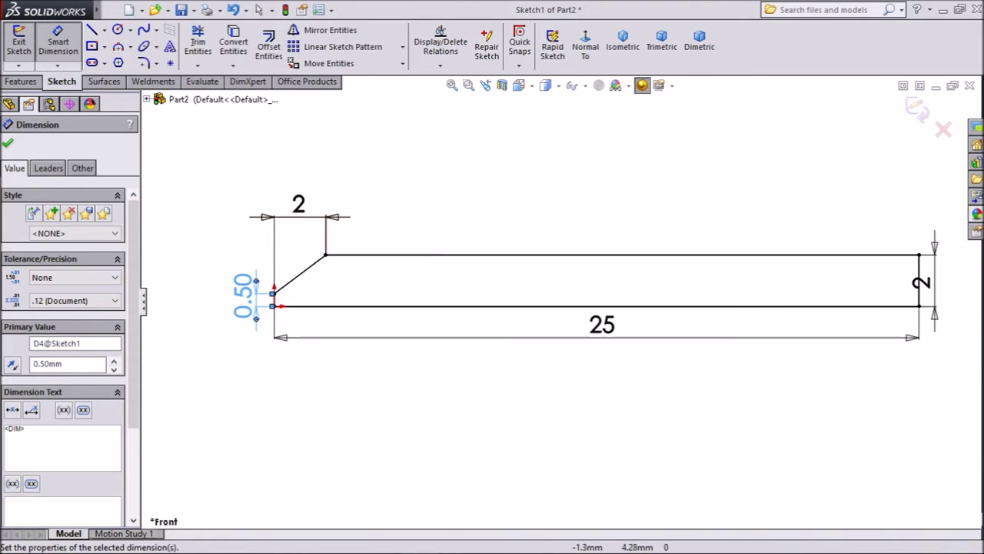
click(21, 81)
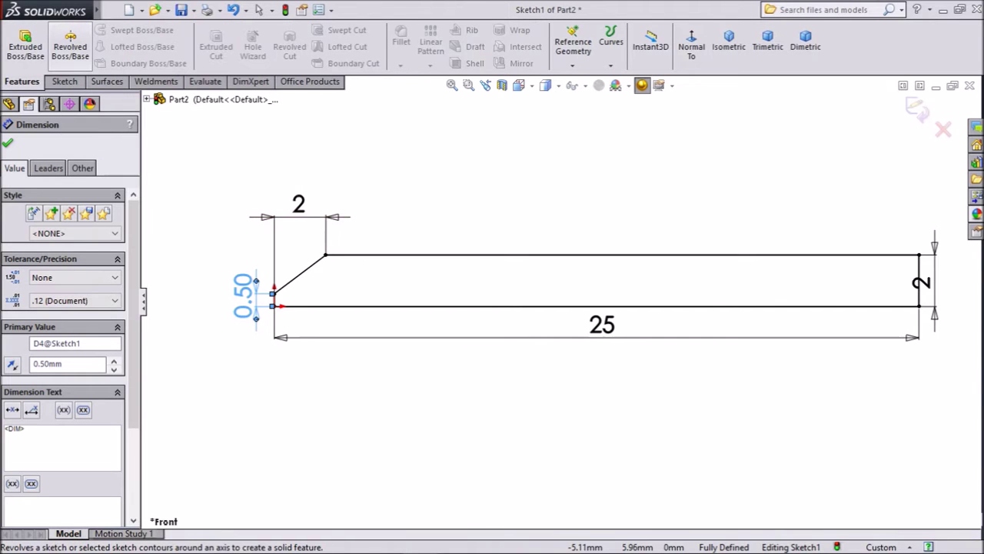
click(70, 47)
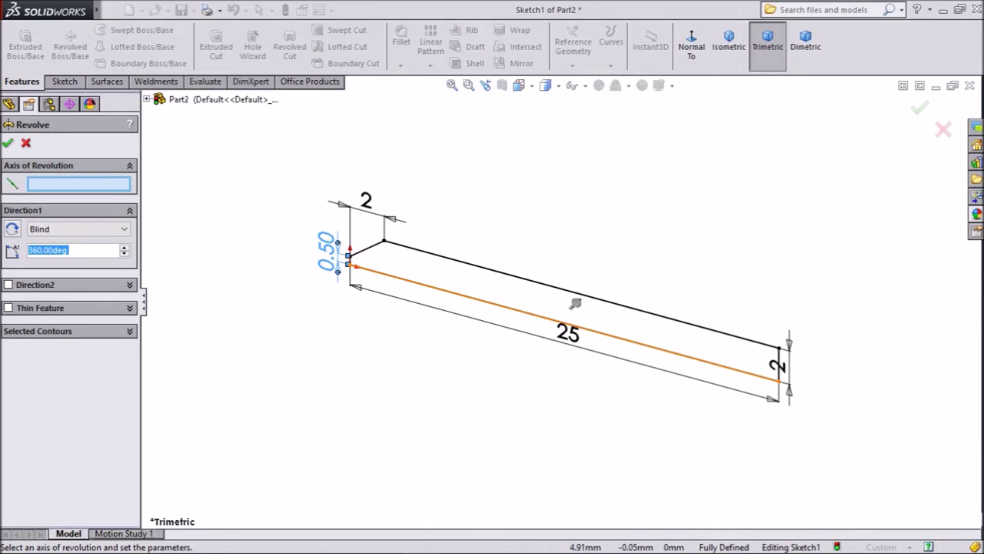
click(576, 303)
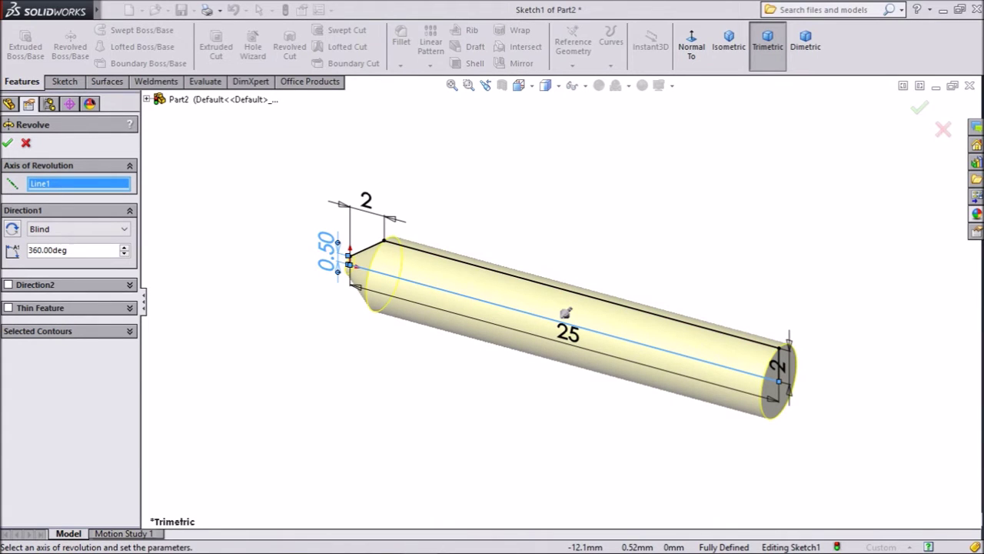
key(Return)
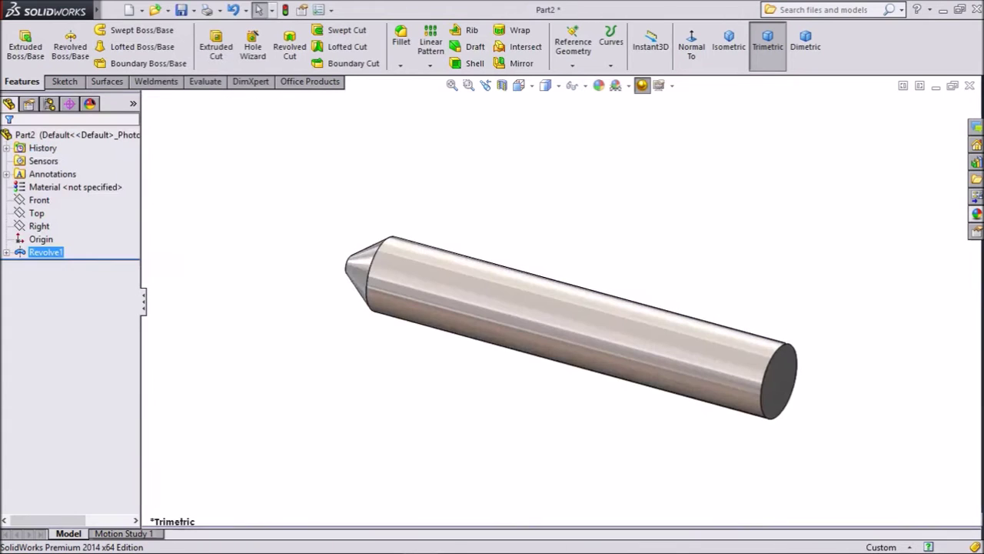
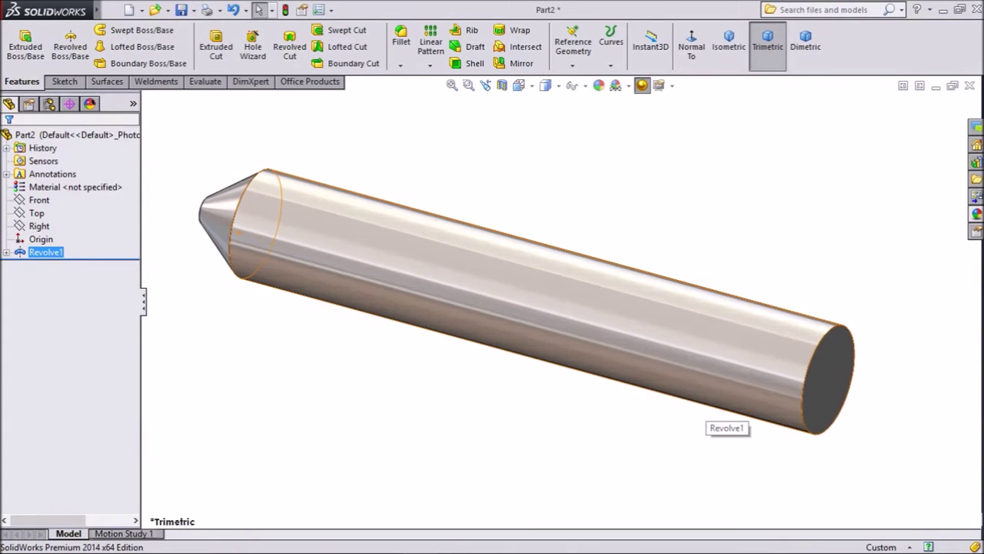
middle_drag(705, 400, 769, 398)
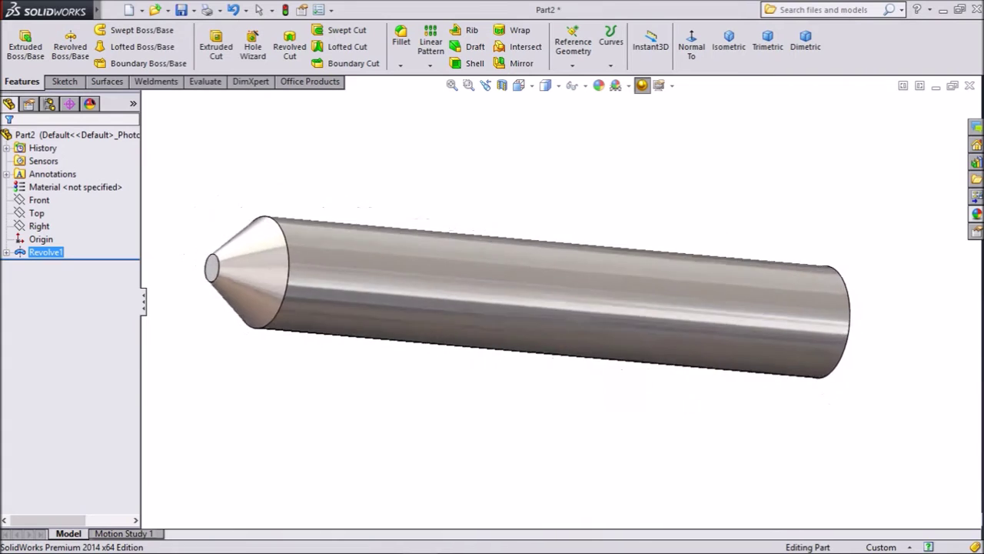
key(Left)
key(Left)
key(Left)
key(Left)
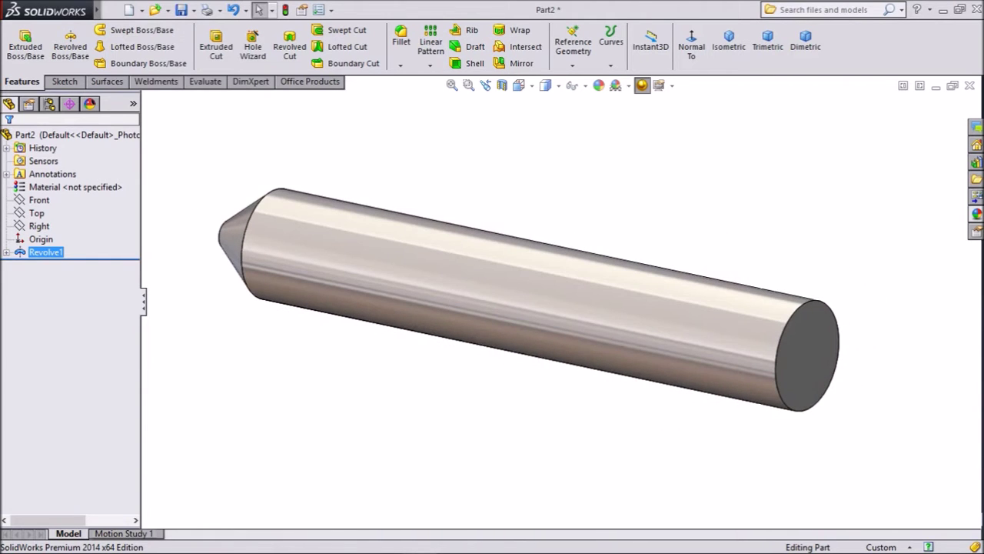
- Start a new sketch on the Top plane and view it face-on
click(36, 213)
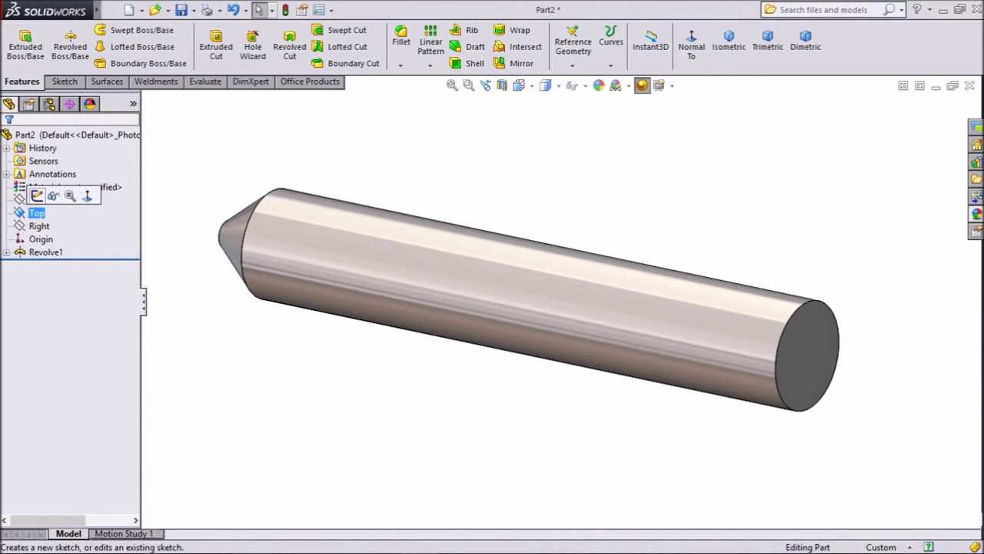
click(37, 196)
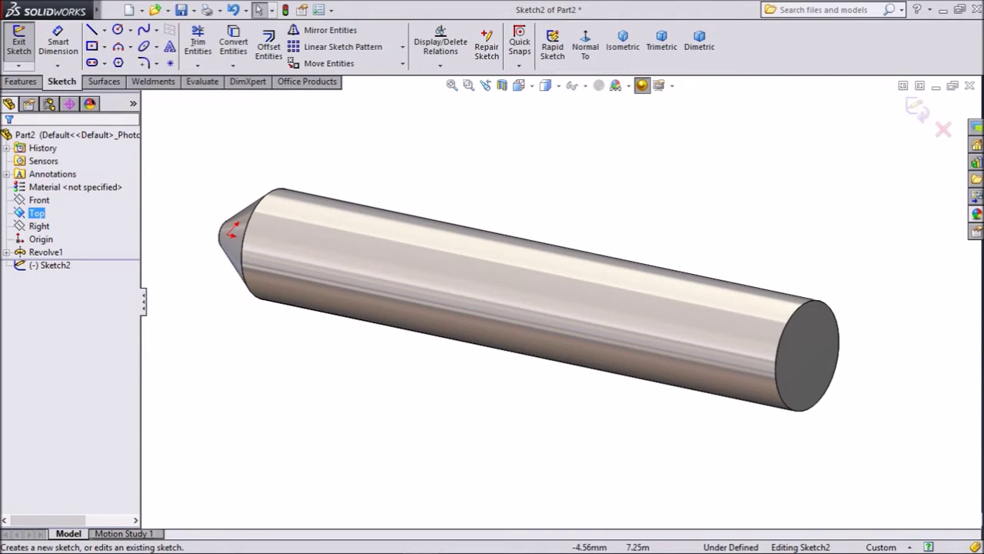
click(585, 46)
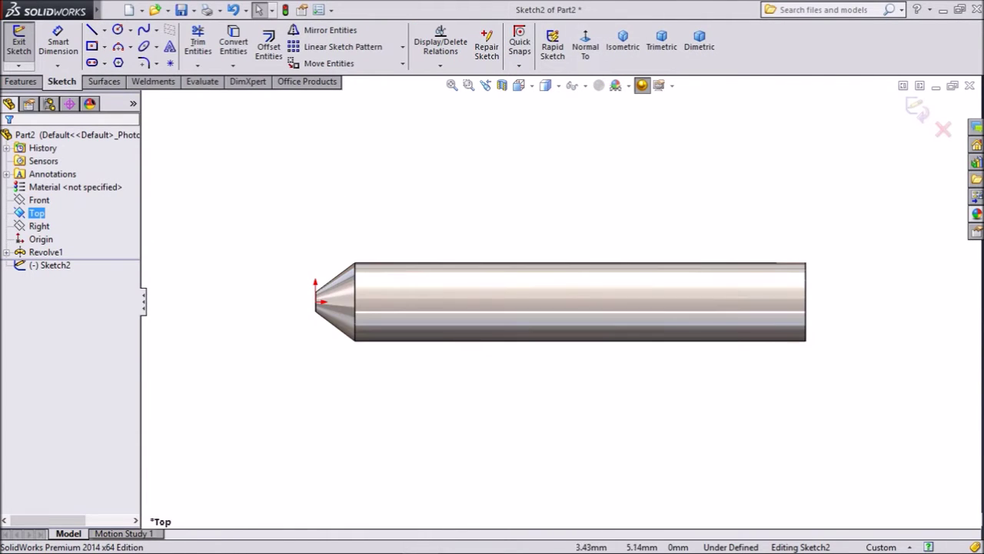
scroll(472, 307, down, 4)
scroll(472, 307, up, 1)
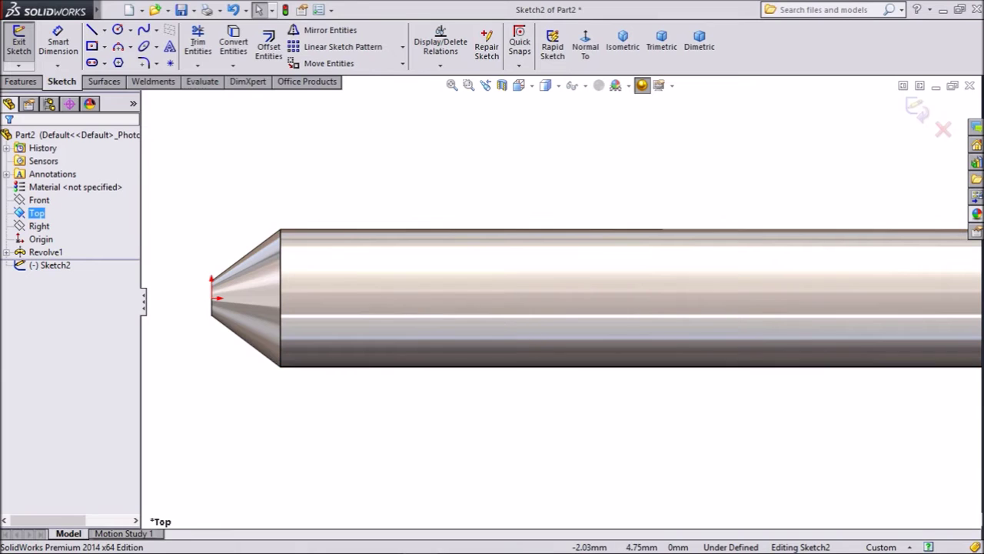
- Sketch a slanted line, spanning about 8.9 mm horizontally, from the cylinder's upper edge to the flat tip edge just above the origin
click(91, 30)
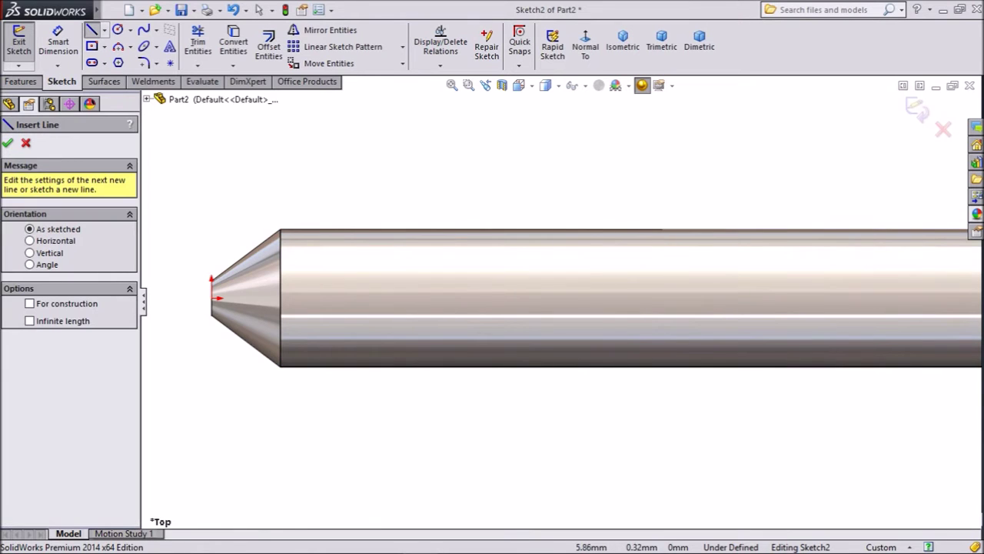
scroll(442, 278, down, 2)
scroll(543, 292, up, 2)
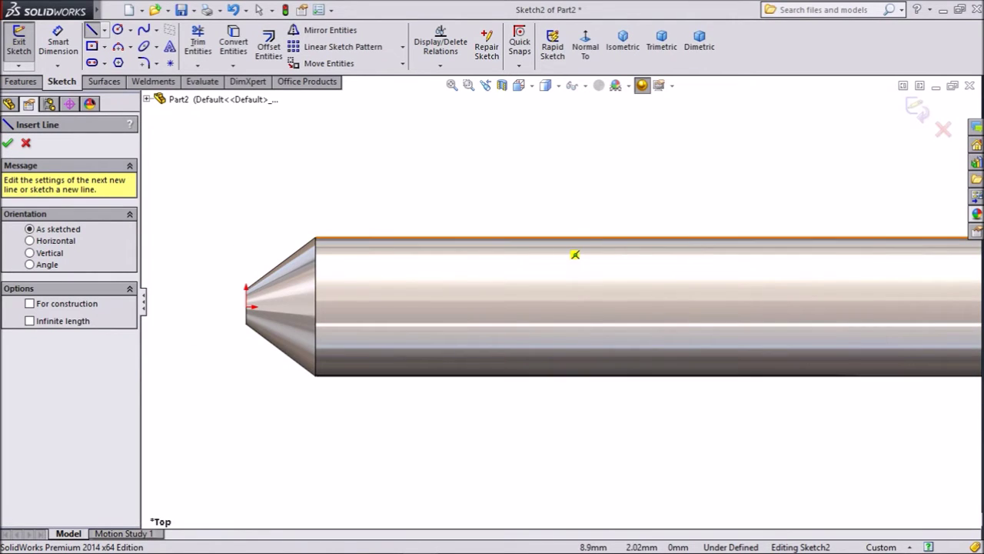
click(713, 236)
scroll(325, 301, down, 4)
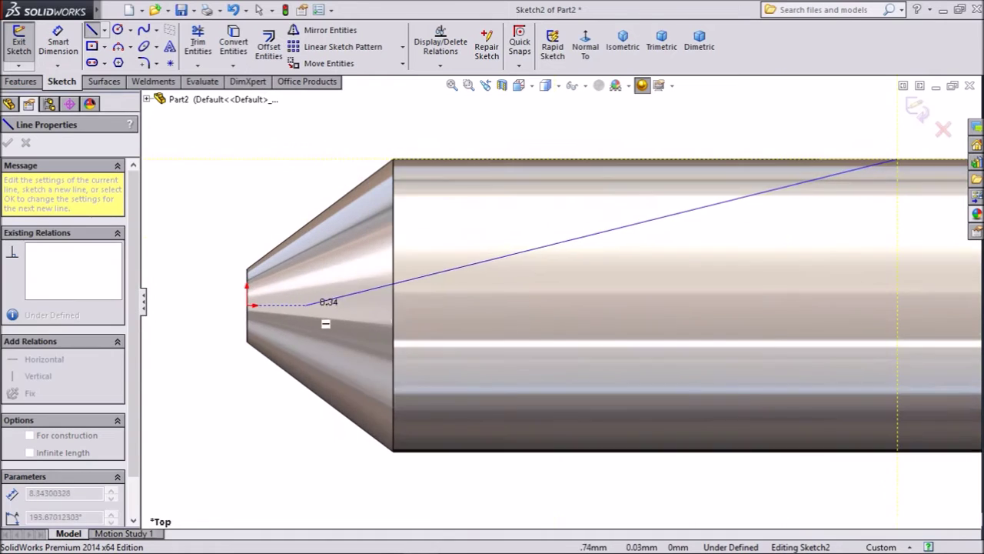
click(299, 281)
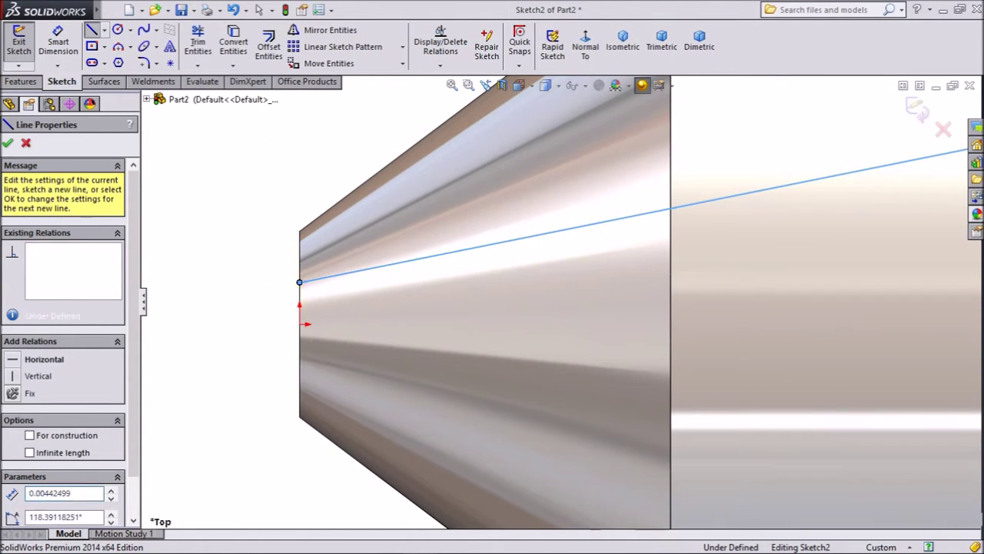
right_click(255, 192)
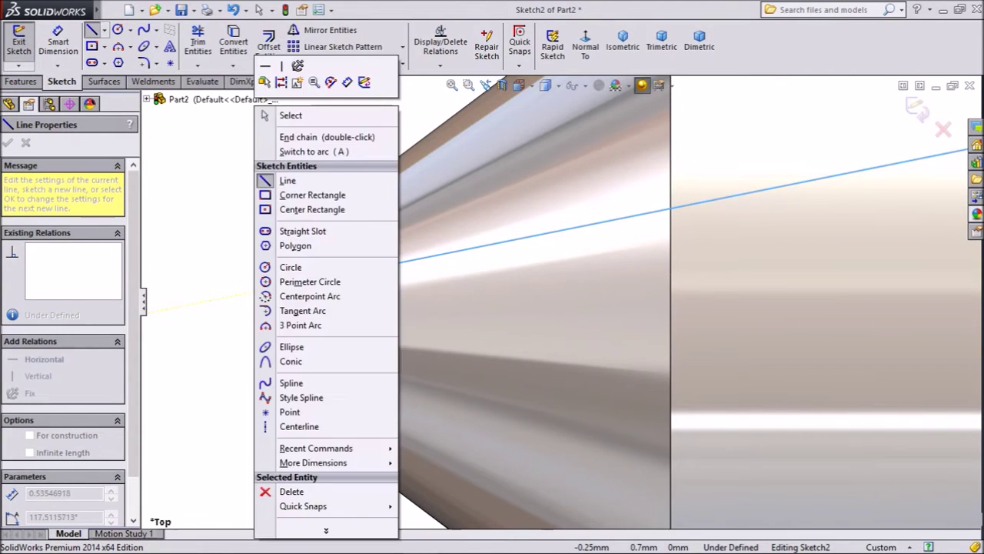
click(277, 114)
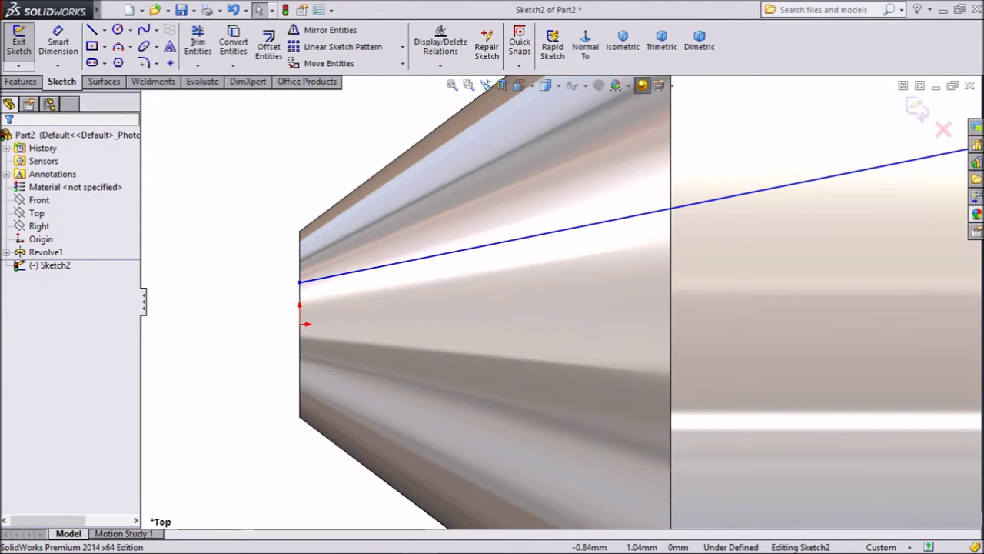
- Dimension the vertical distance between the line's tip-side endpoint and the origin to 0.1 mm
click(59, 42)
scroll(311, 316, down, 3)
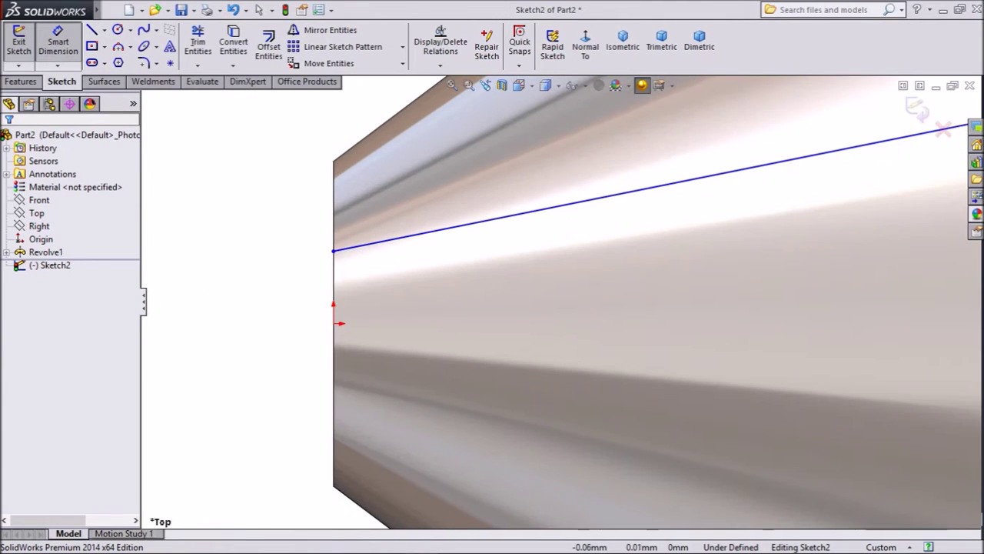
click(333, 251)
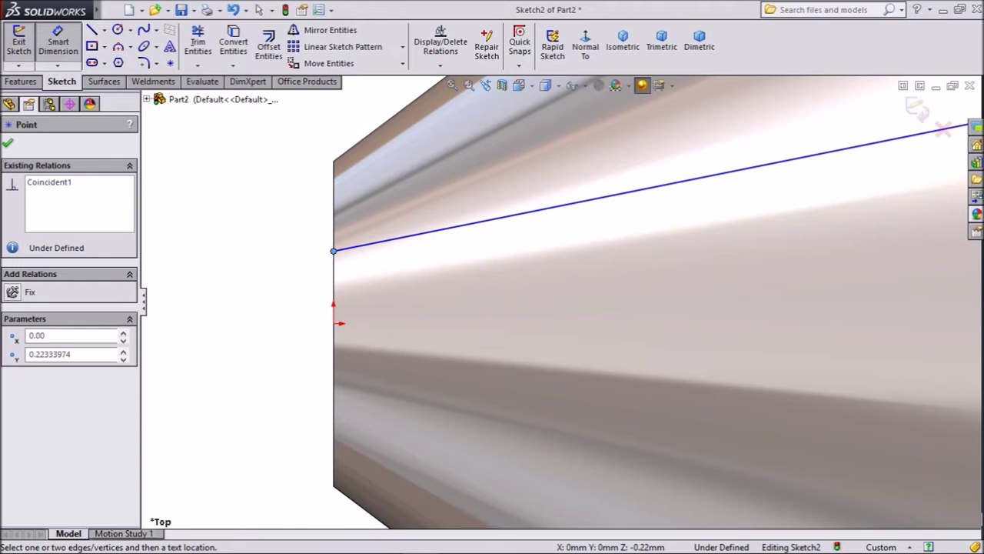
click(332, 323)
click(265, 286)
text(0.1)
key(Return)
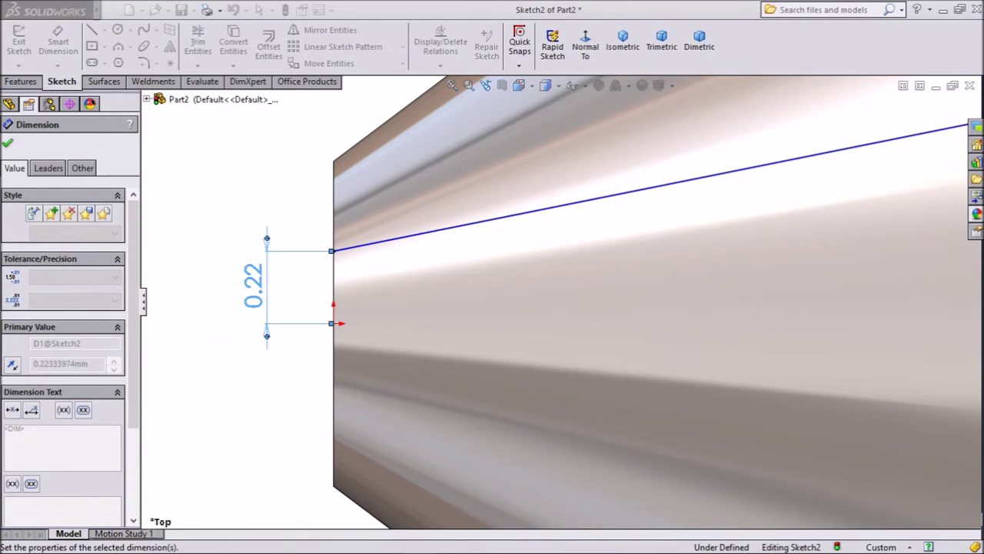
- Dimension the slanted line's horizontal extent to 10 mm and exit the sketch
scroll(265, 286, up, 8)
scroll(299, 302, up, 3)
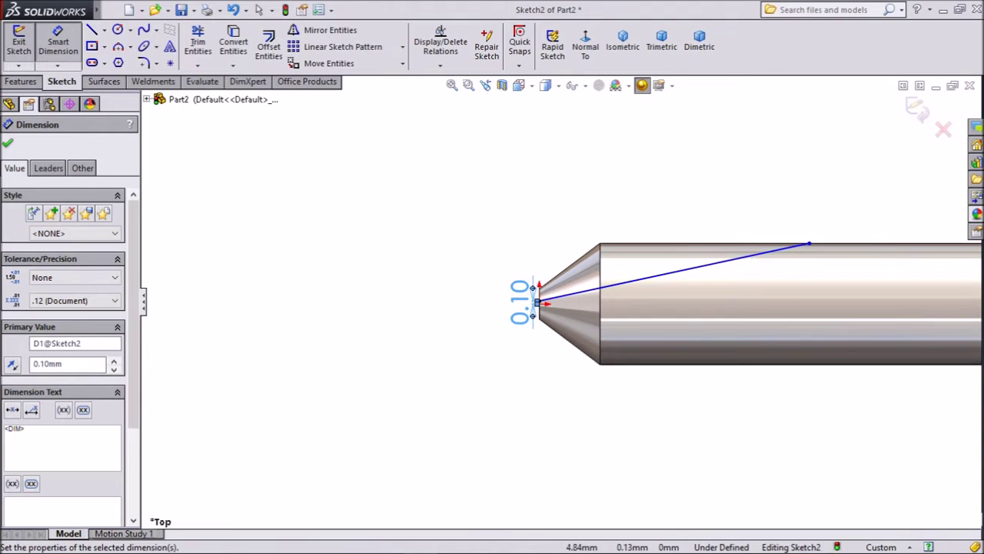
scroll(665, 291, down, 3)
click(640, 262)
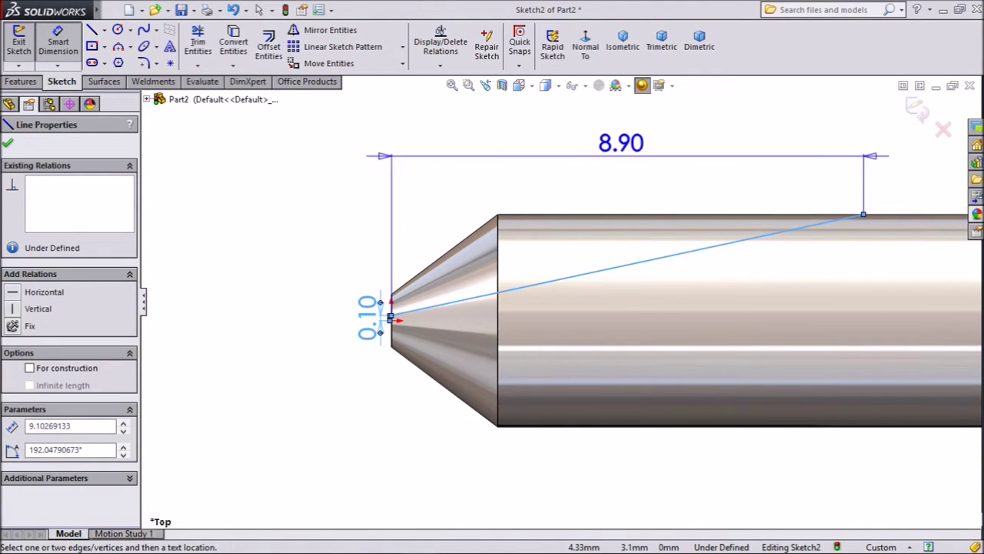
click(573, 143)
text(10)
key(Return)
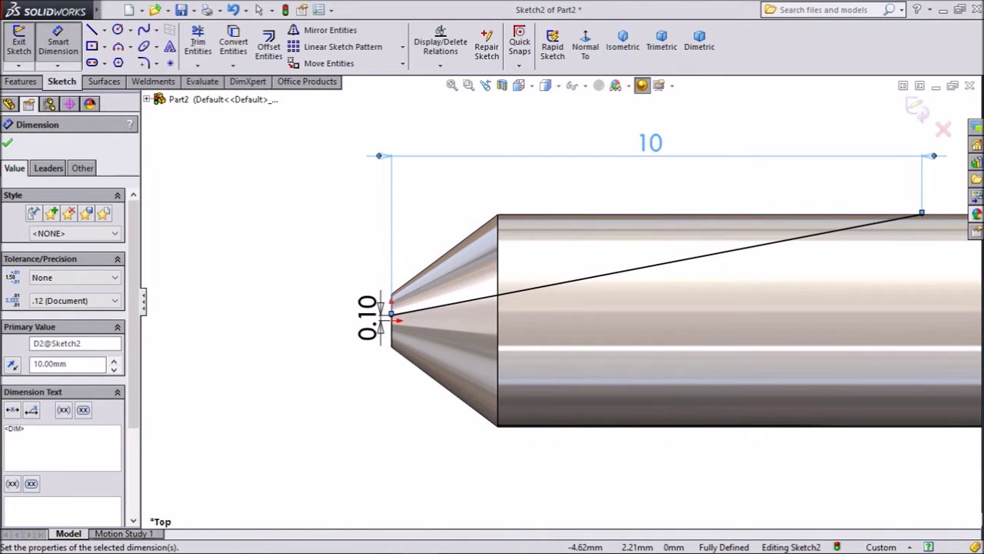
click(8, 143)
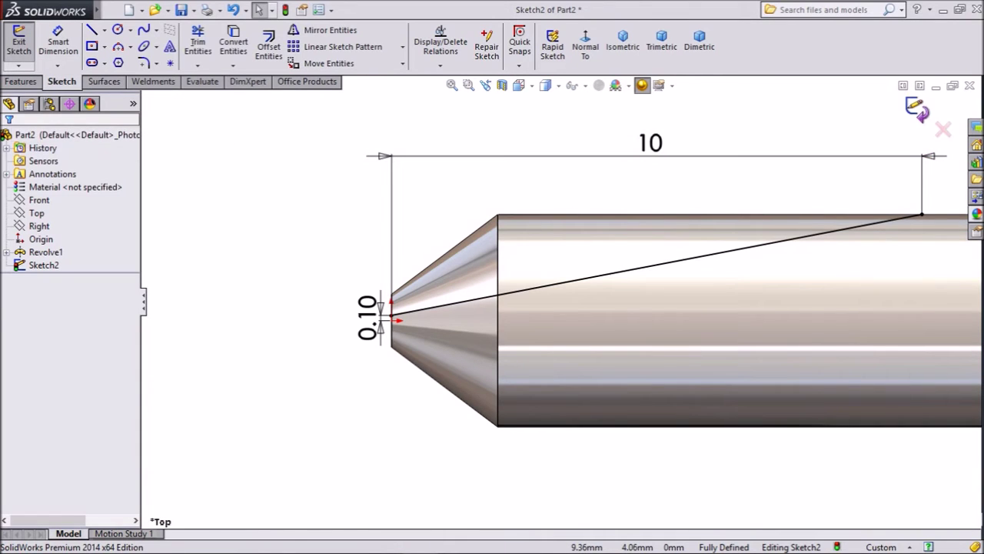
click(916, 109)
- Start a new sketch on the small flat circular face at the tip and view it face-on
scroll(526, 263, up, 4)
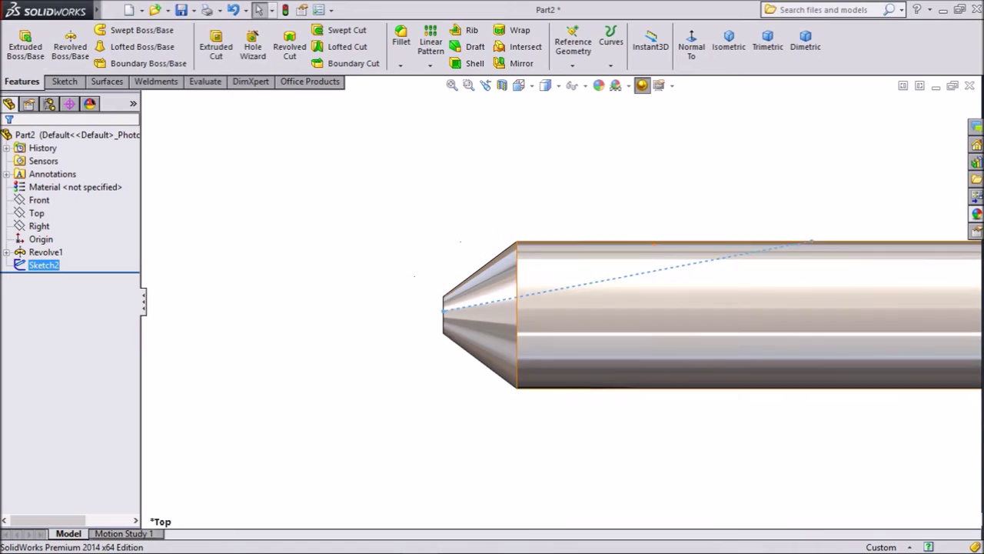
middle_drag(526, 263, 627, 280)
scroll(492, 303, down, 7)
click(500, 375)
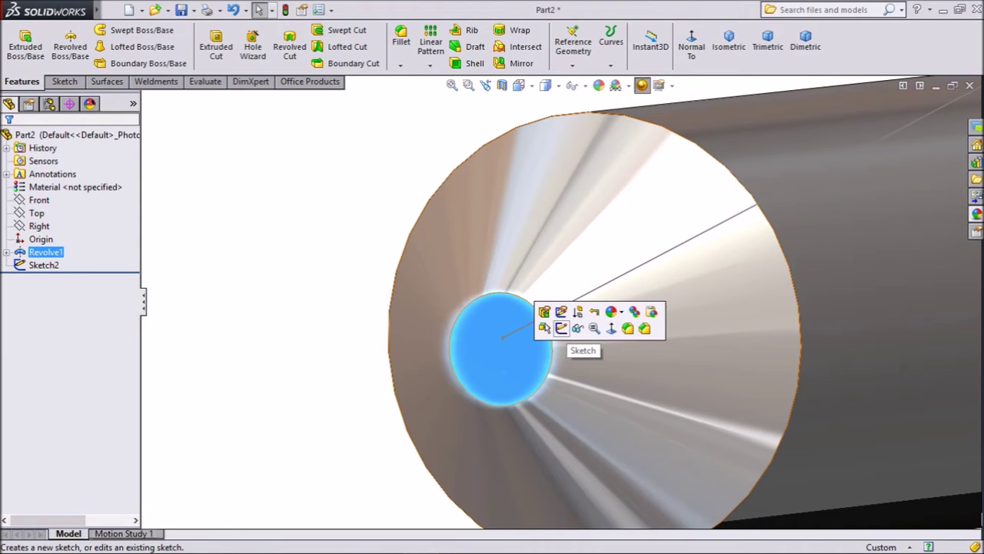
click(561, 328)
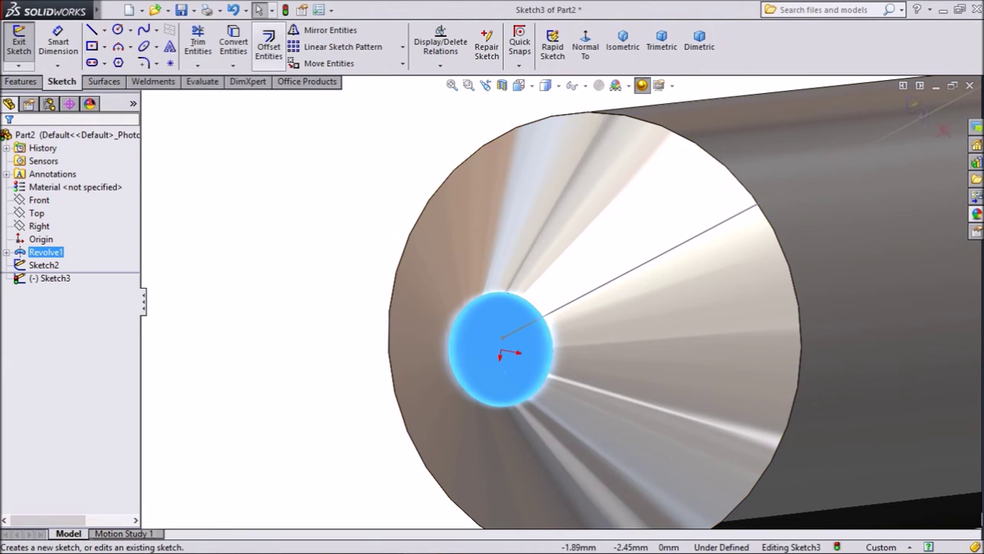
click(585, 43)
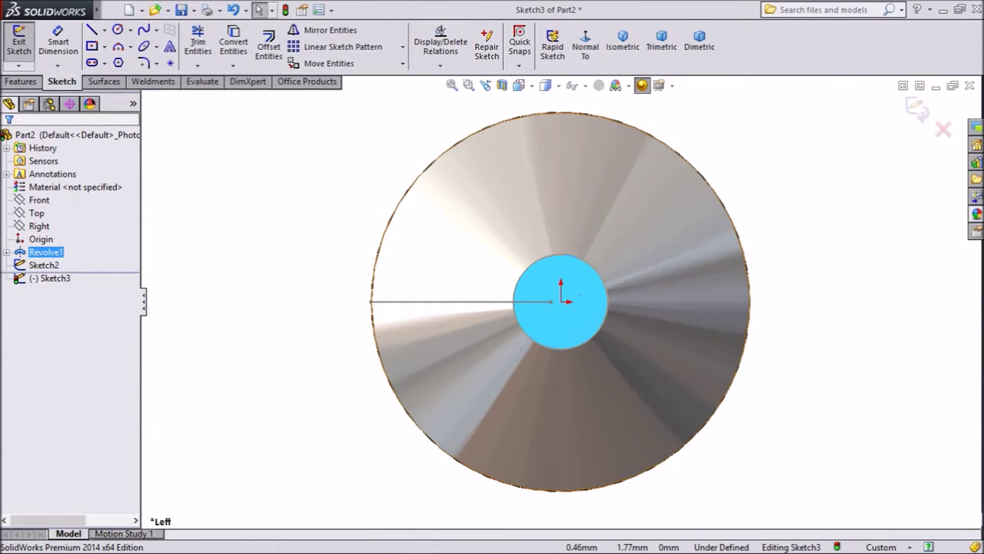
scroll(565, 323, down, 1)
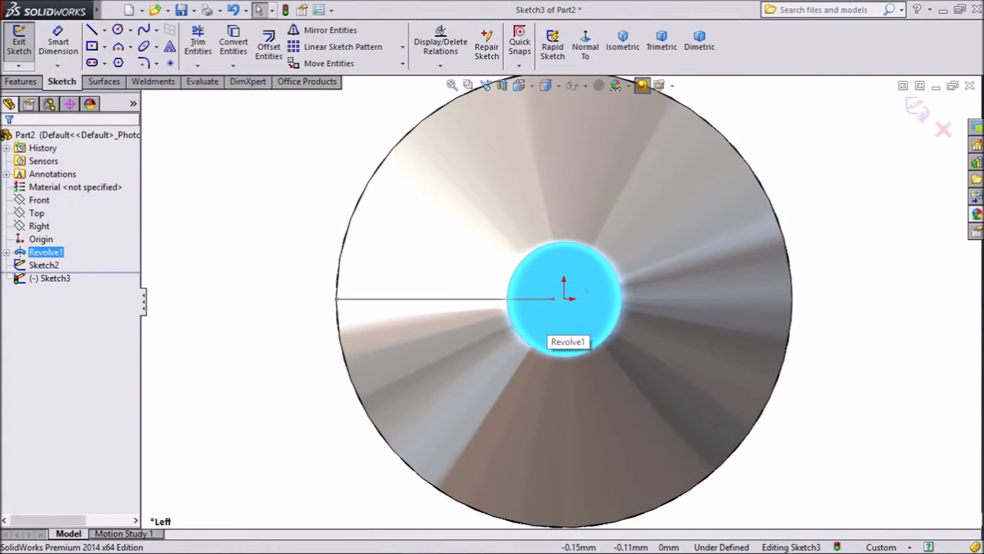
- Draw two perpendicular 2 mm centerlines from the origin to the outer circle, one to its upper left and one to its lower left
click(104, 30)
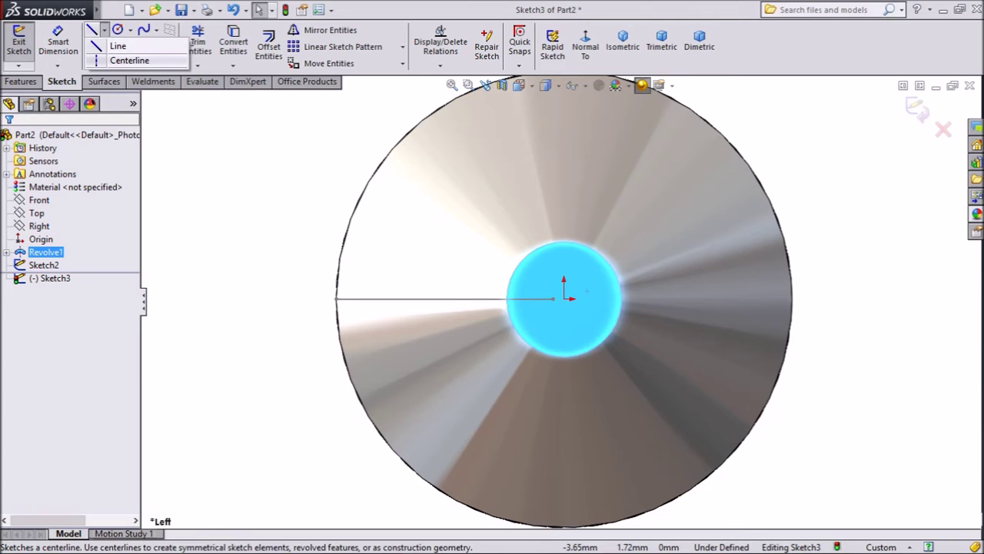
click(128, 60)
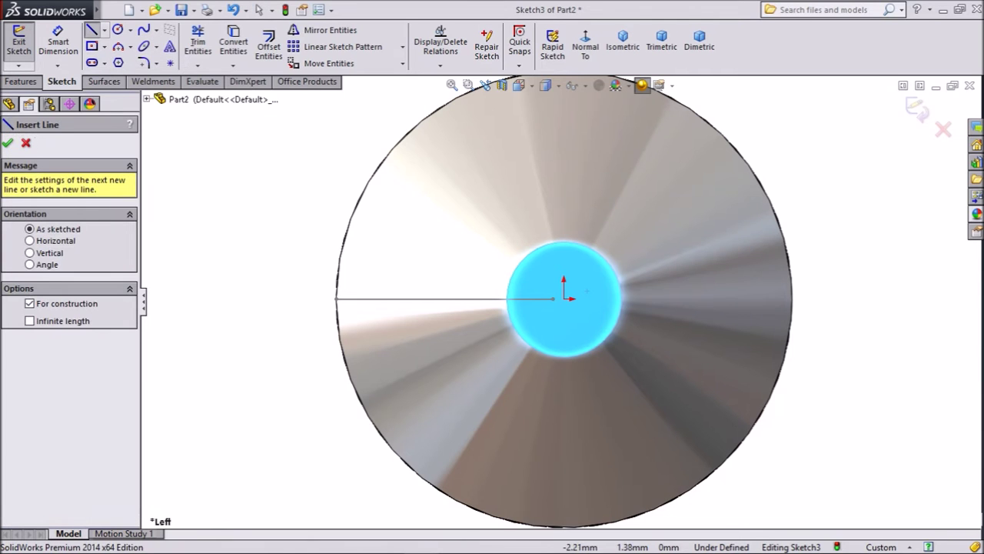
click(422, 127)
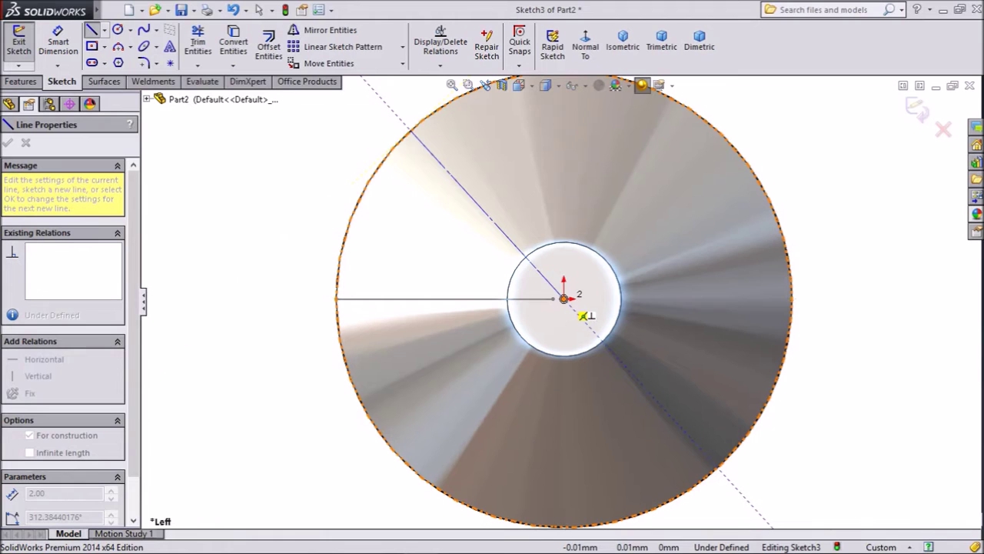
click(564, 299)
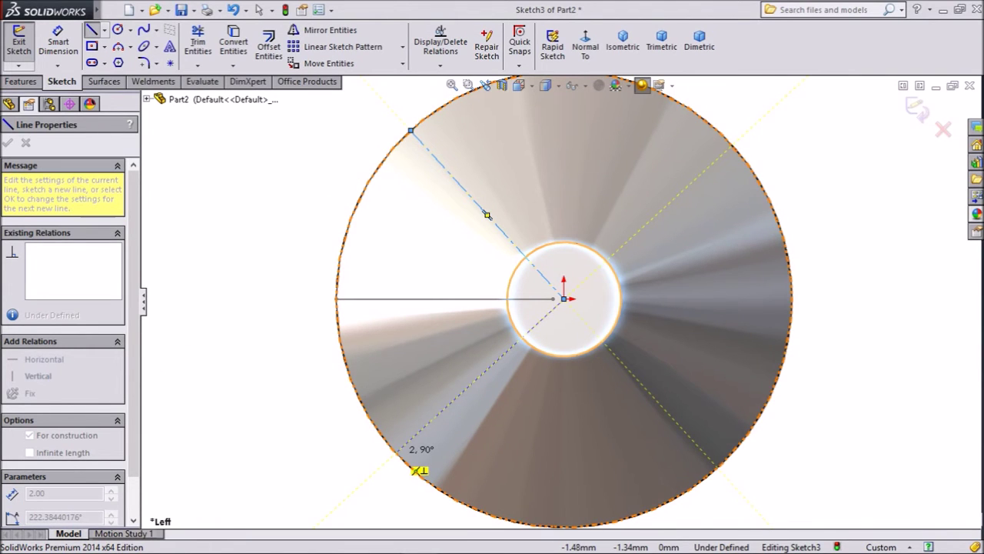
click(396, 452)
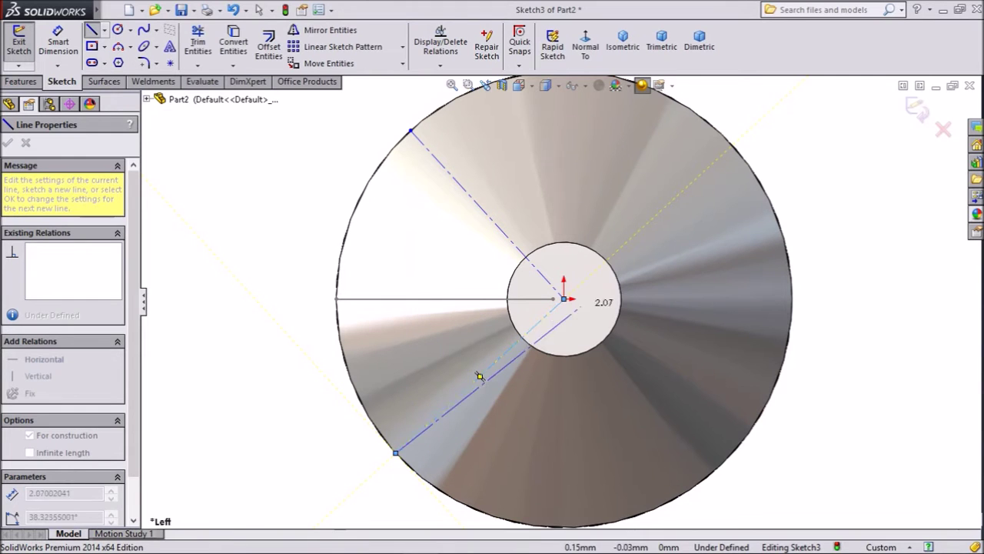
right_click(217, 255)
click(228, 120)
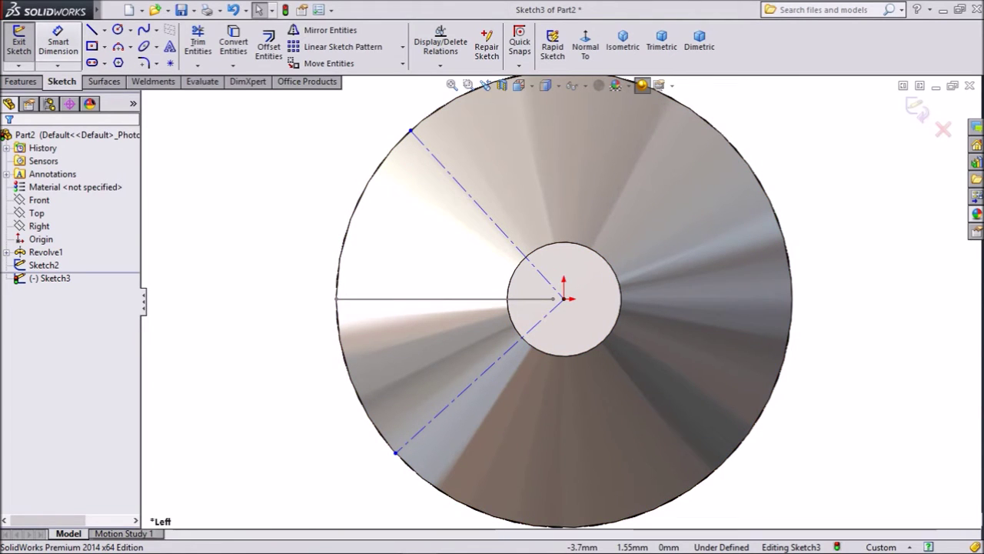
- Set the angle between the lower centerline and the horizontal line of the earlier sketch to 45 degrees
click(58, 67)
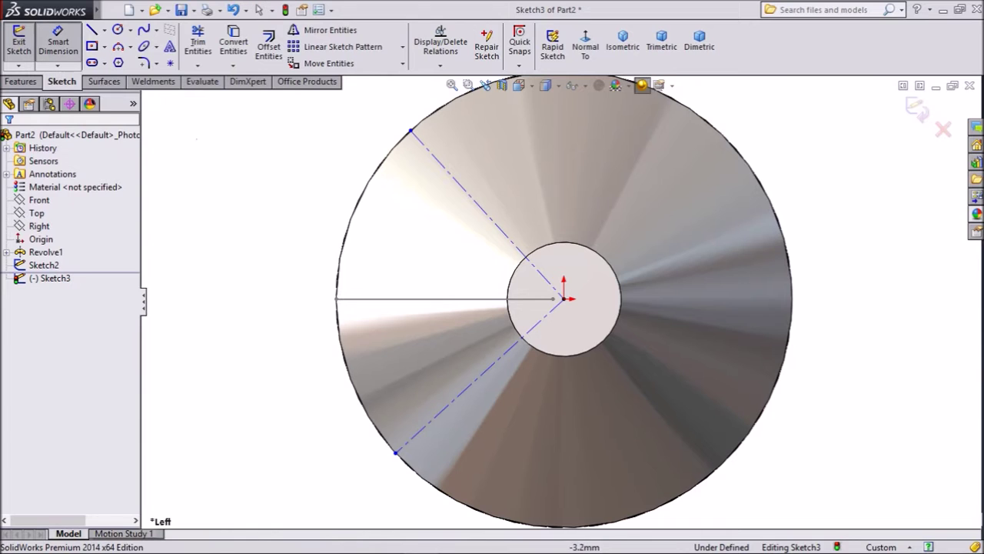
click(463, 298)
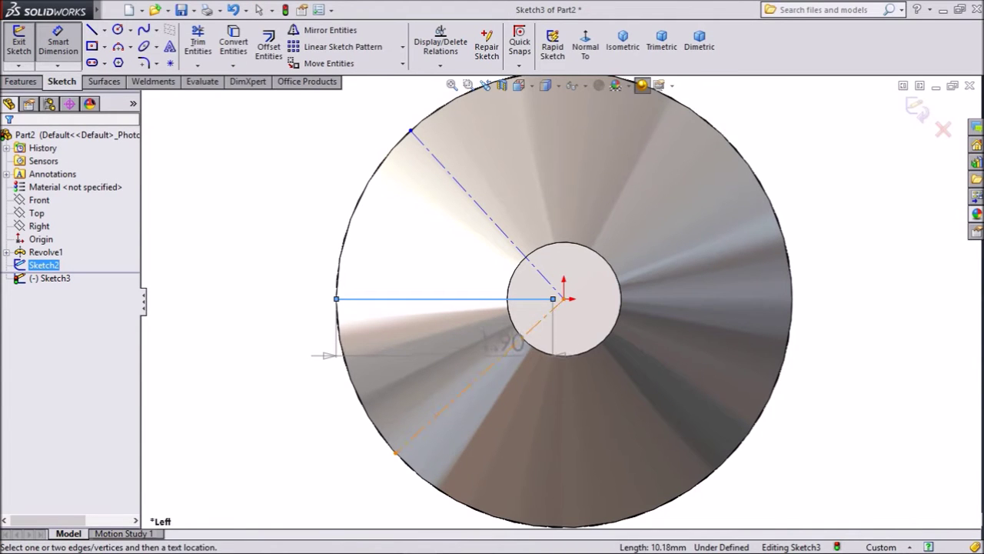
click(511, 347)
click(300, 401)
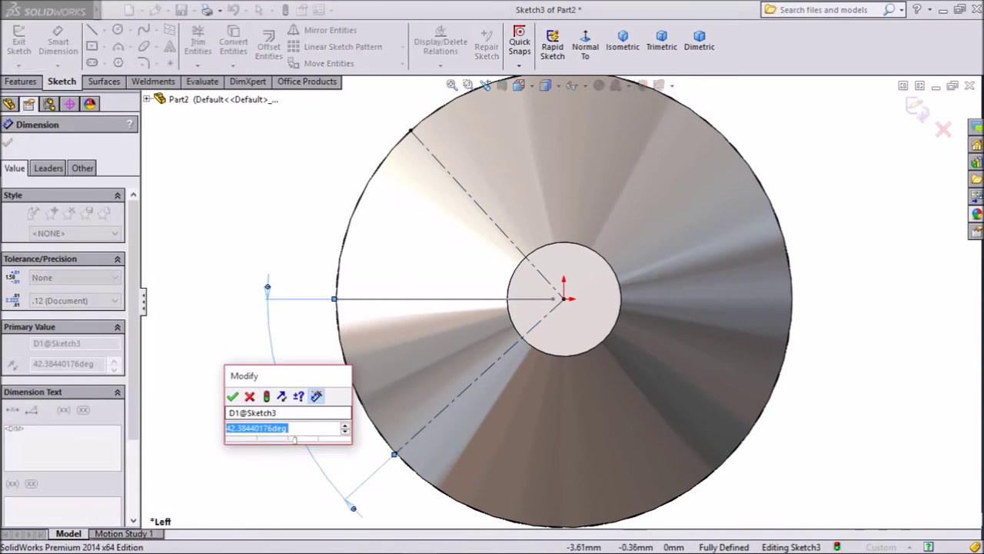
text(45)
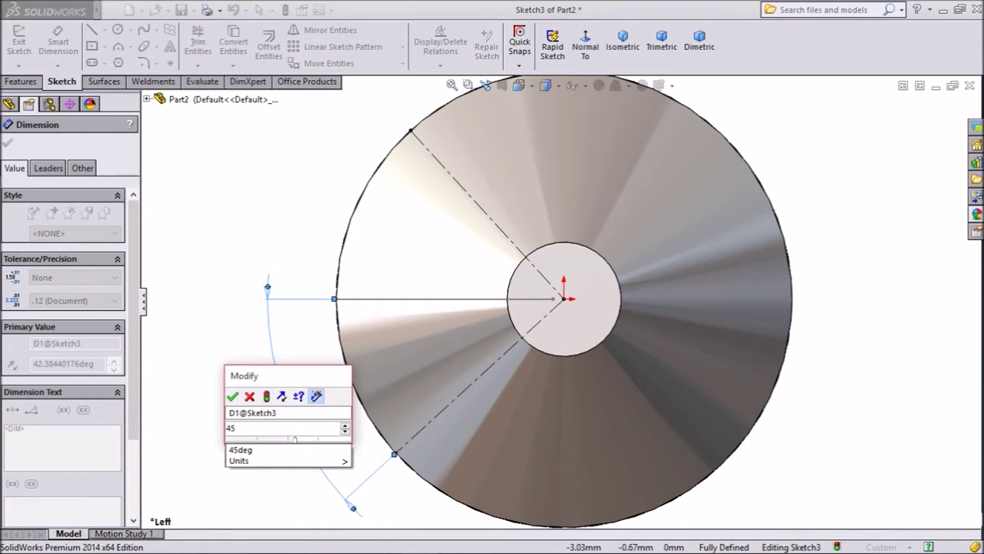
key(Return)
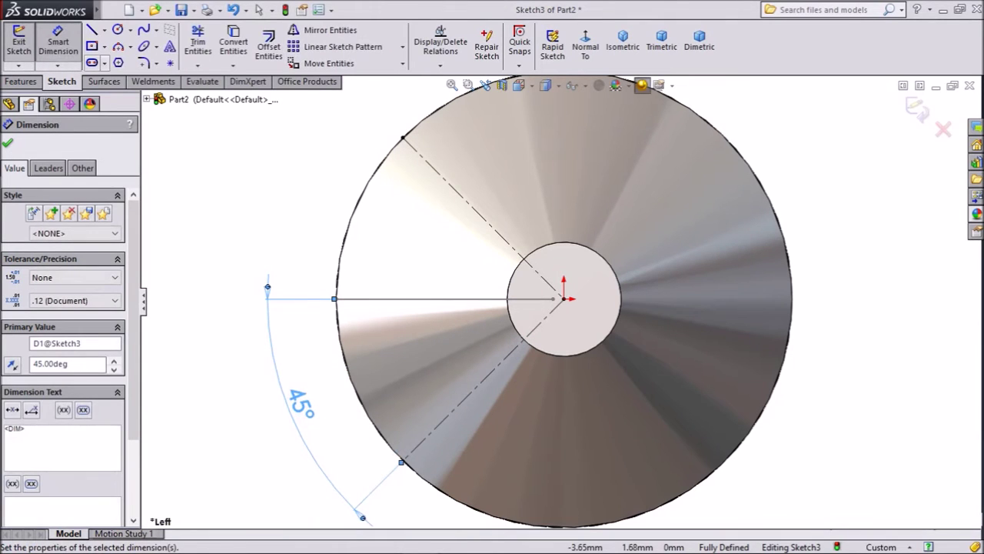
- Draw a V of two solid lines about 1.8 mm long, from the outer circle to the horizontal line and back, inside the centerlines
click(92, 30)
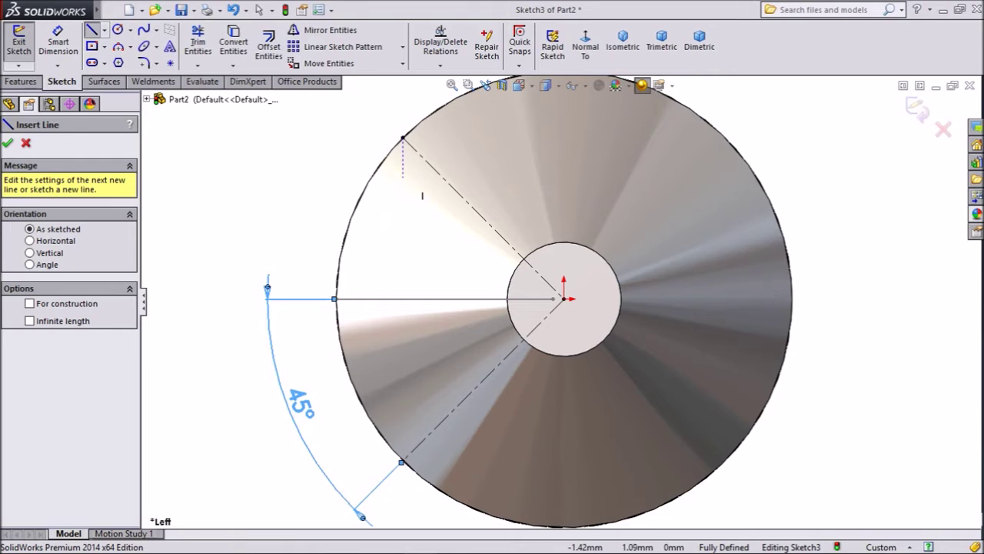
click(388, 155)
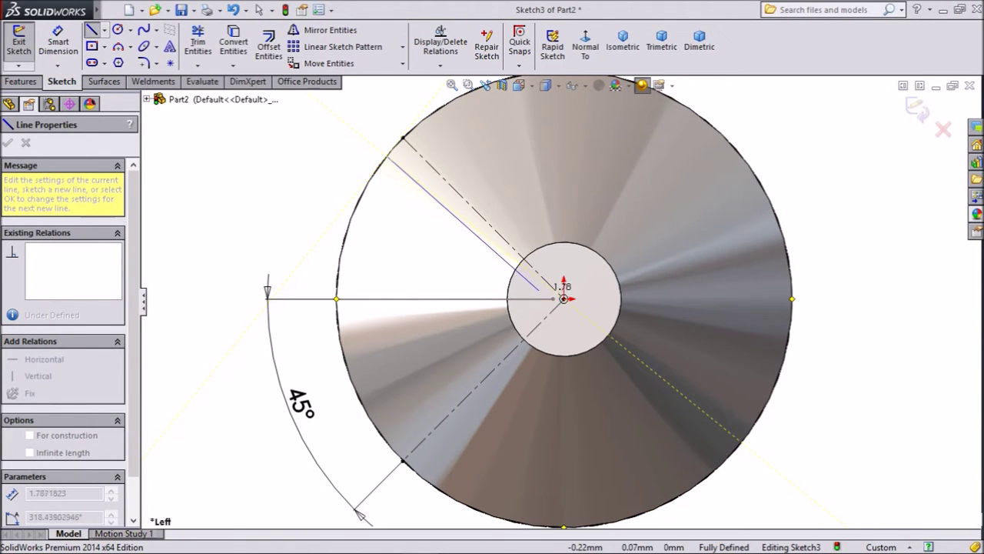
click(444, 298)
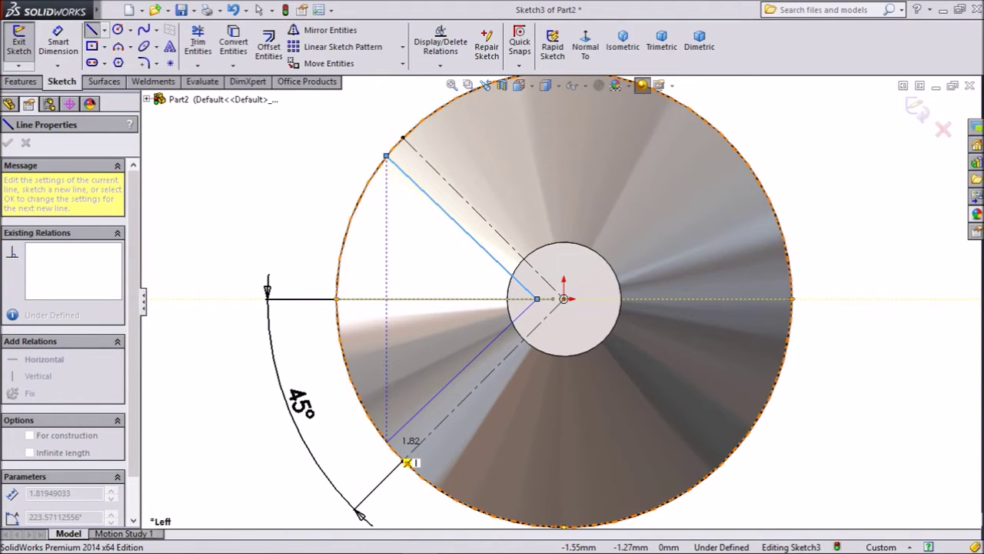
click(386, 441)
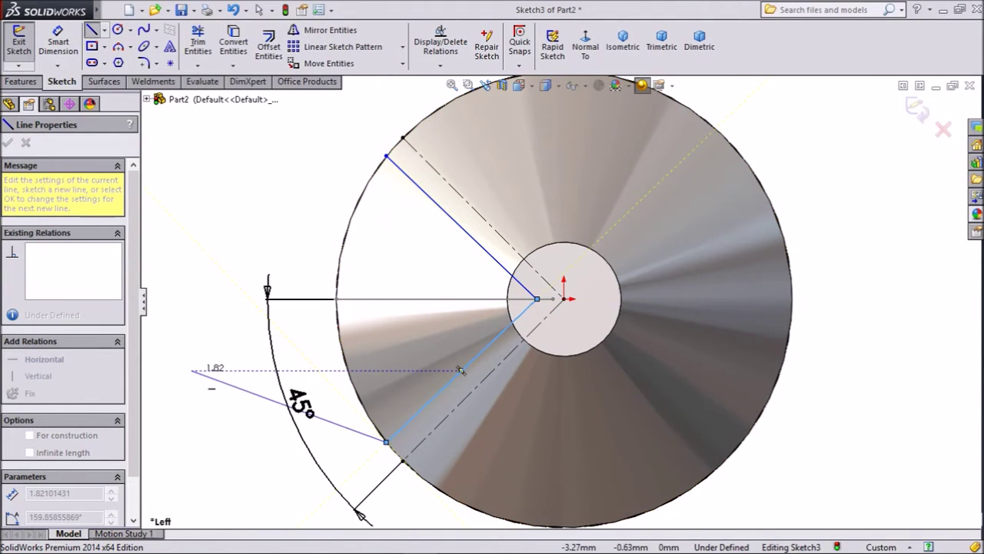
right_click(192, 371)
click(228, 115)
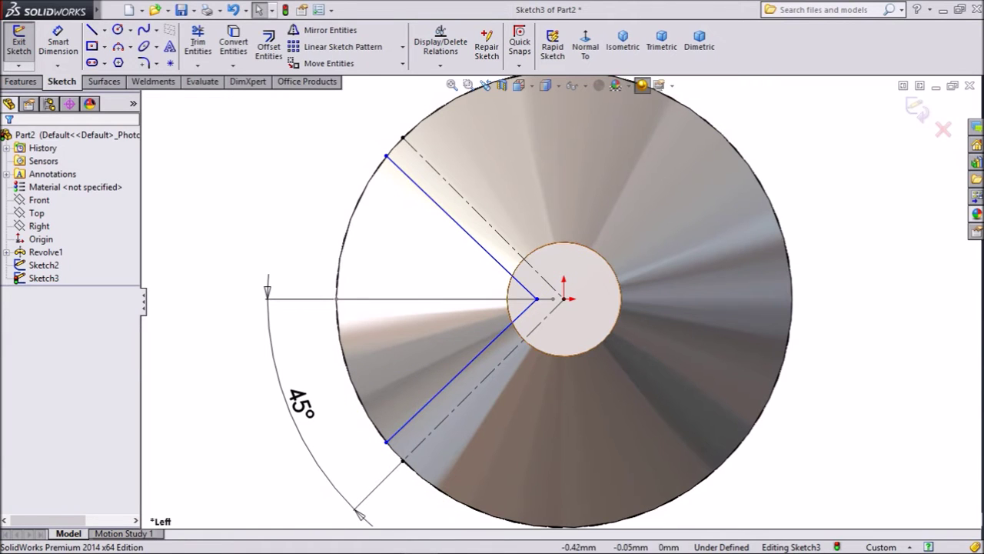
- Make each solid line of the V parallel to its neighbouring centerline
click(505, 240)
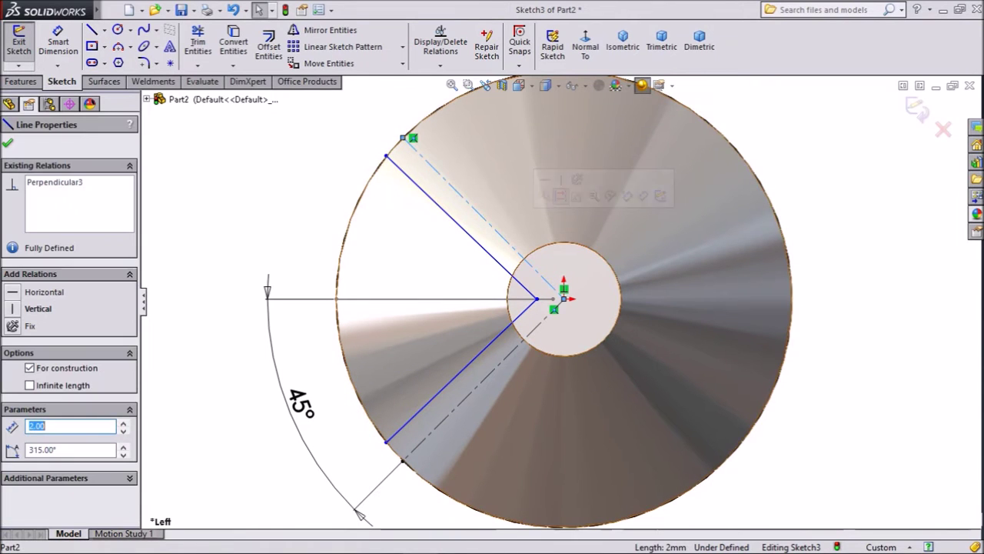
ctrl+click(486, 250)
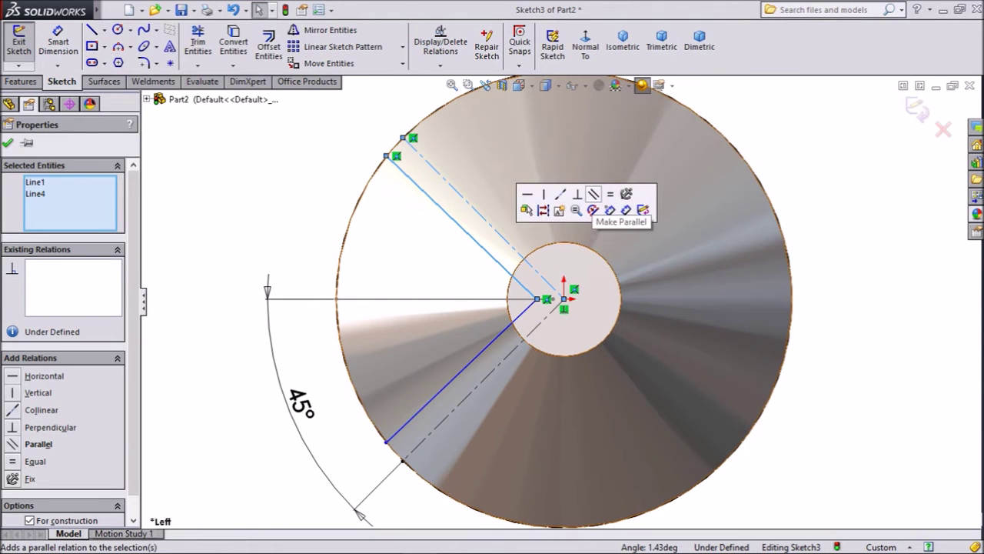
click(593, 195)
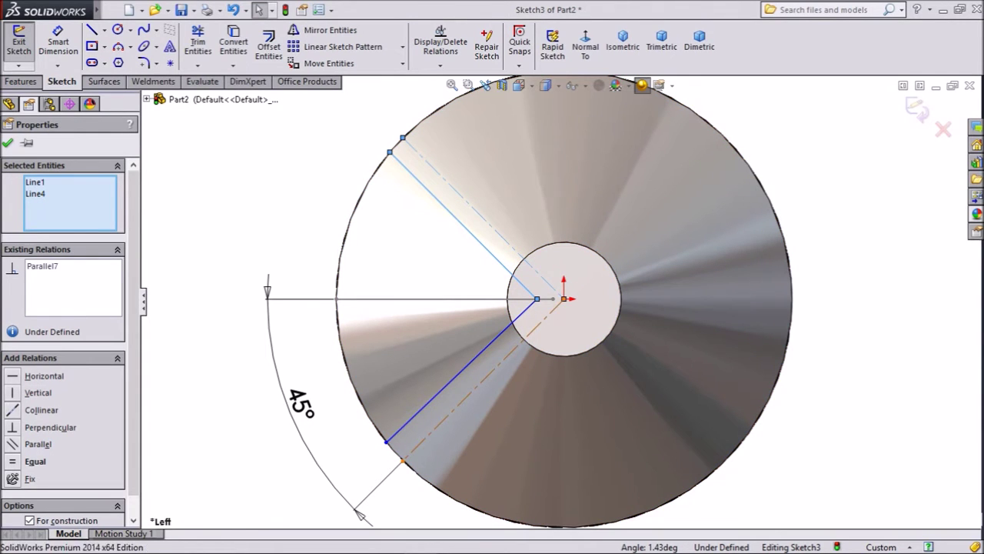
click(542, 321)
ctrl+click(511, 275)
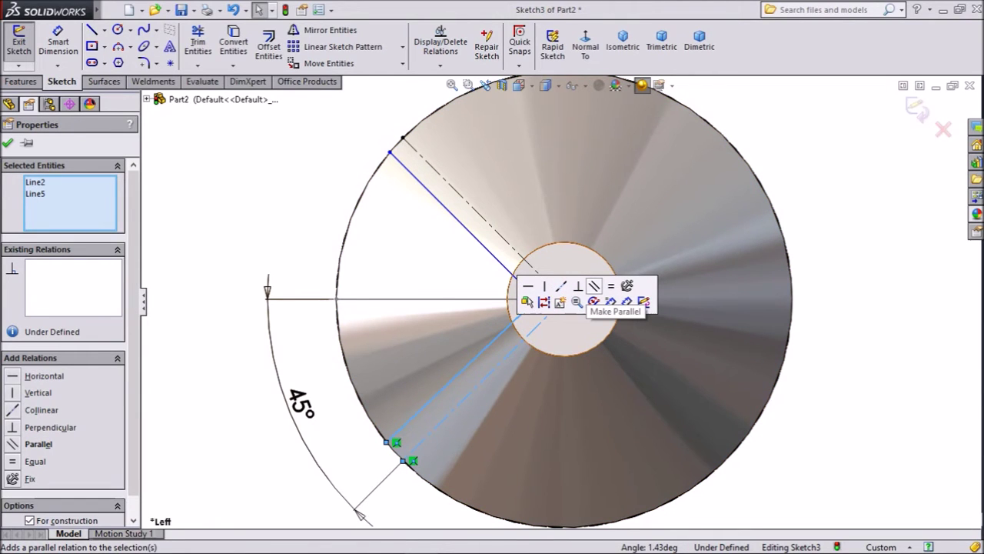
click(594, 286)
key(Escape)
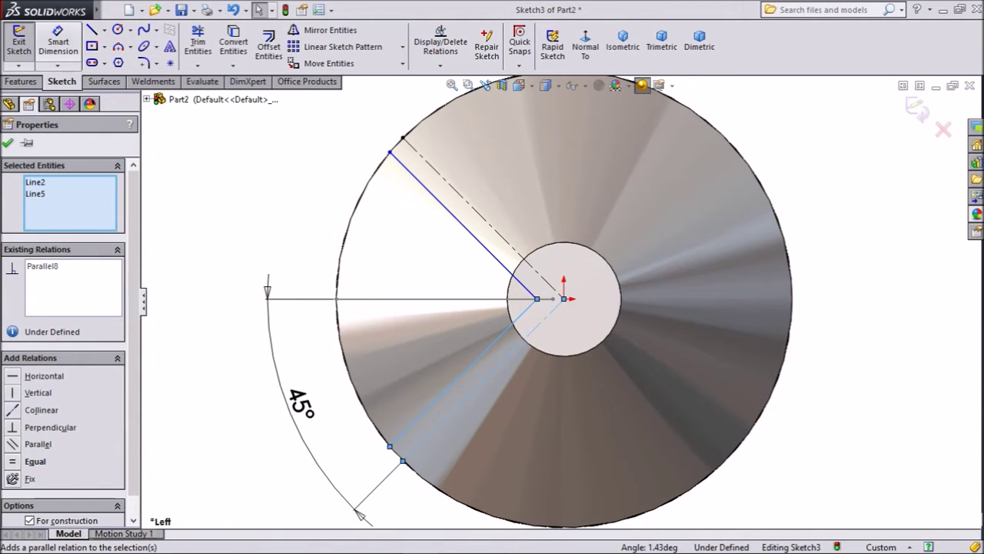
- Dimension the horizontal distance between the V's vertex and the origin to 0.1 mm
scroll(550, 326, up, 5)
scroll(566, 274, up, 3)
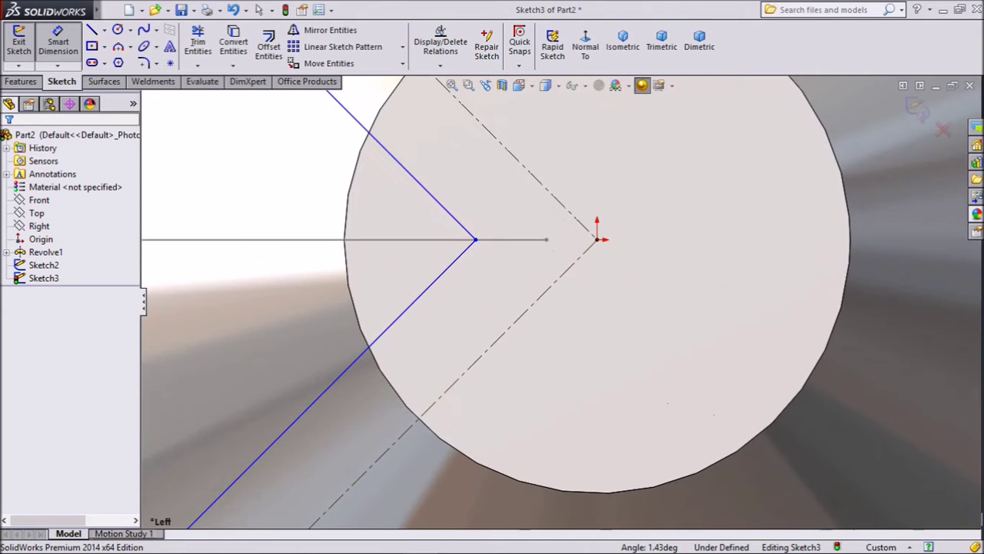
click(597, 240)
click(475, 239)
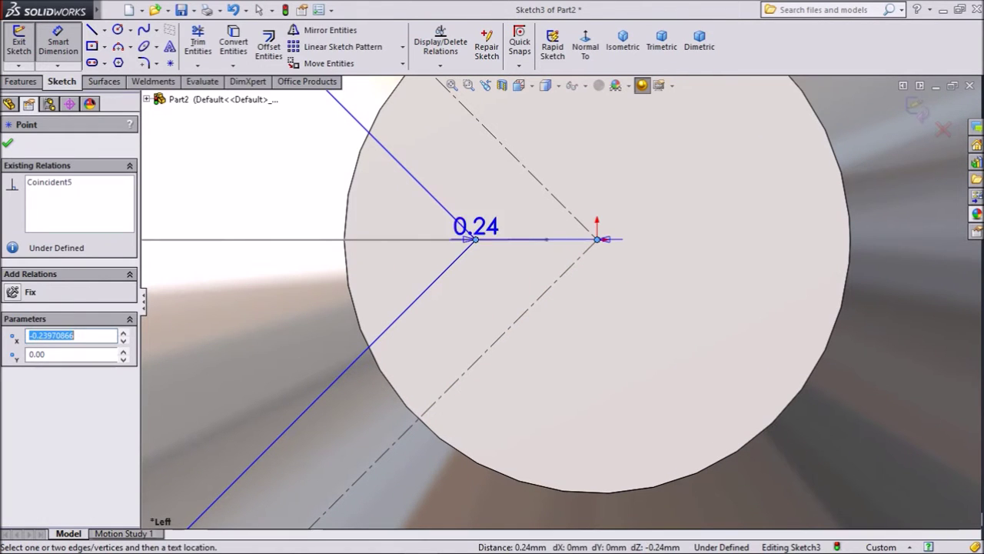
click(538, 355)
text(0.1)
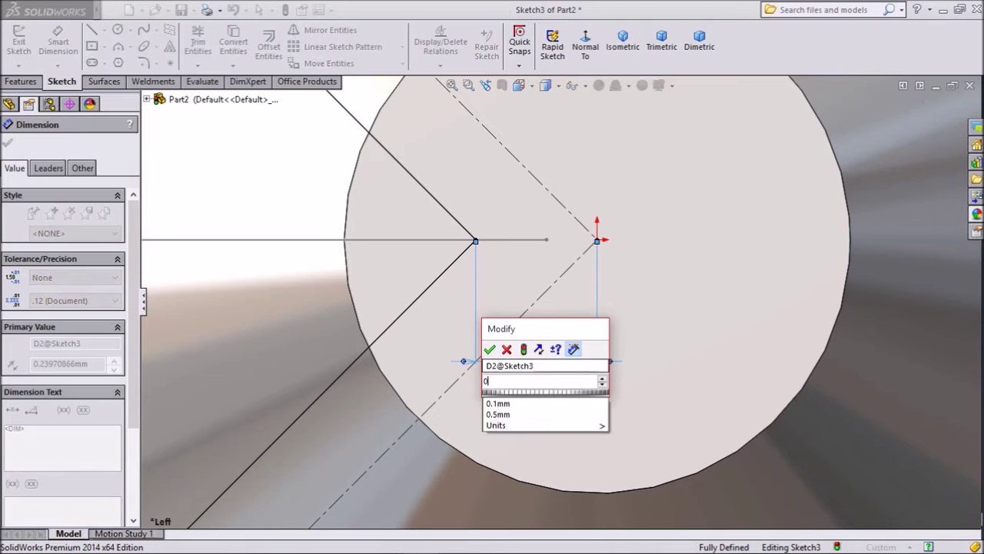
key(Return)
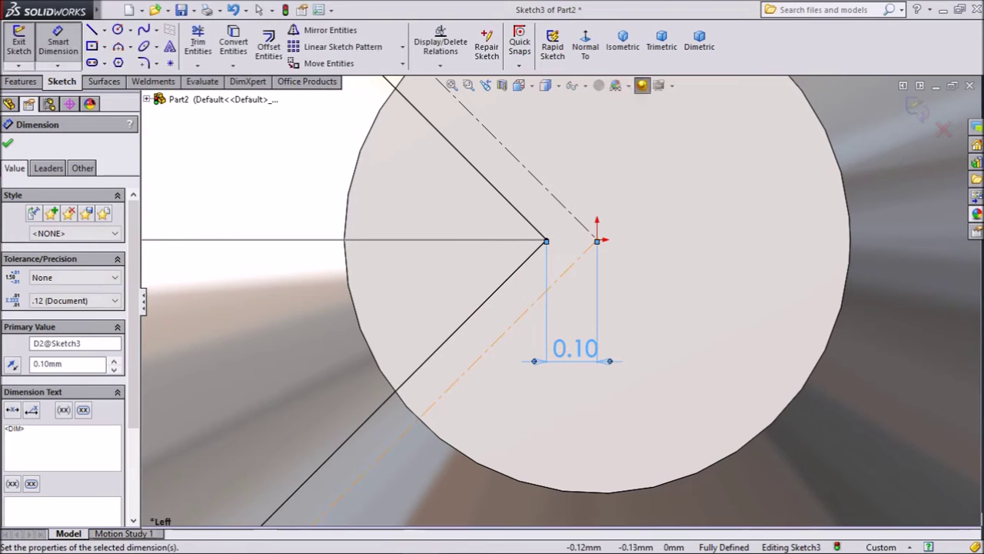
scroll(560, 302, down, 8)
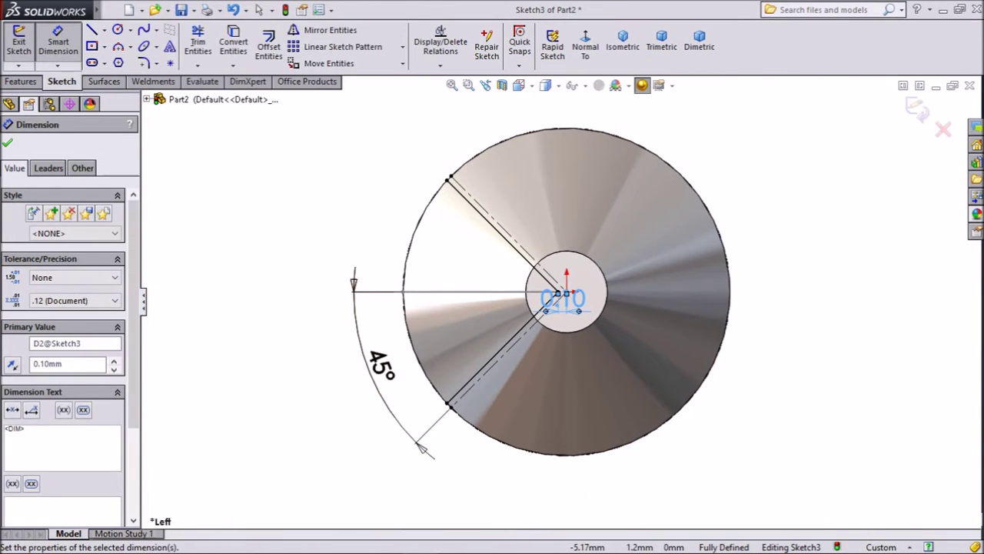
click(8, 143)
- Convert the outer circular edge of the cone's base into a circle in the sketch
scroll(293, 223, down, 1)
middle_drag(292, 223, 317, 264)
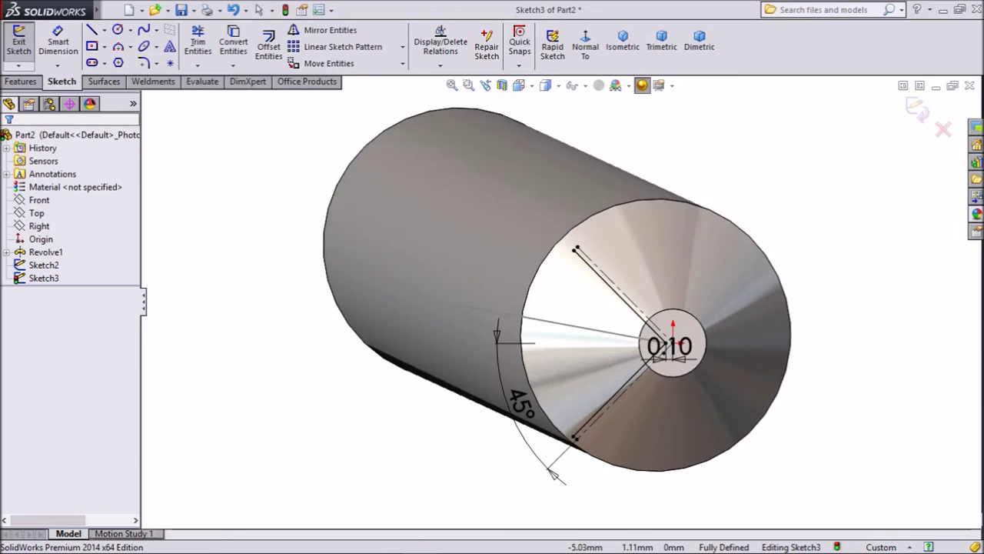
scroll(630, 444, up, 3)
scroll(658, 200, up, 2)
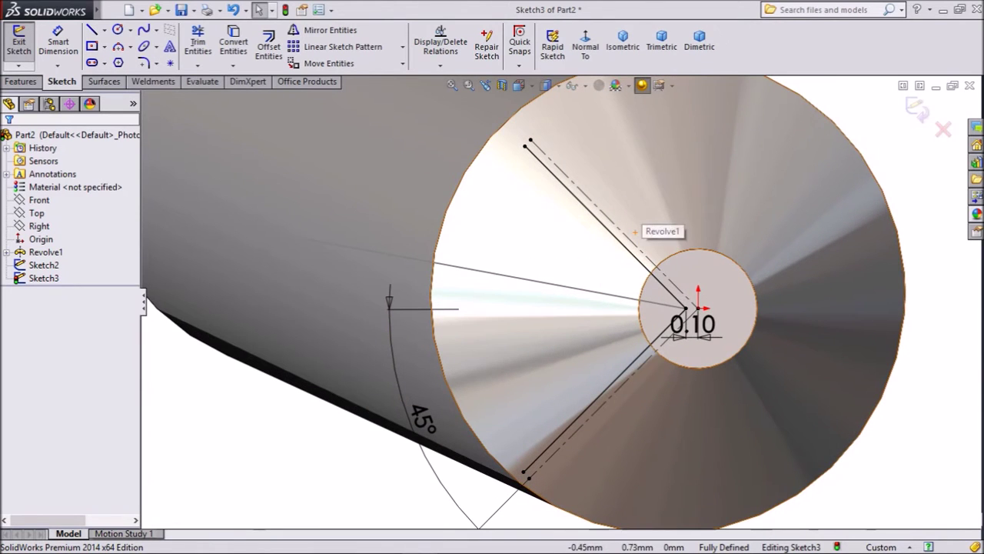
click(463, 174)
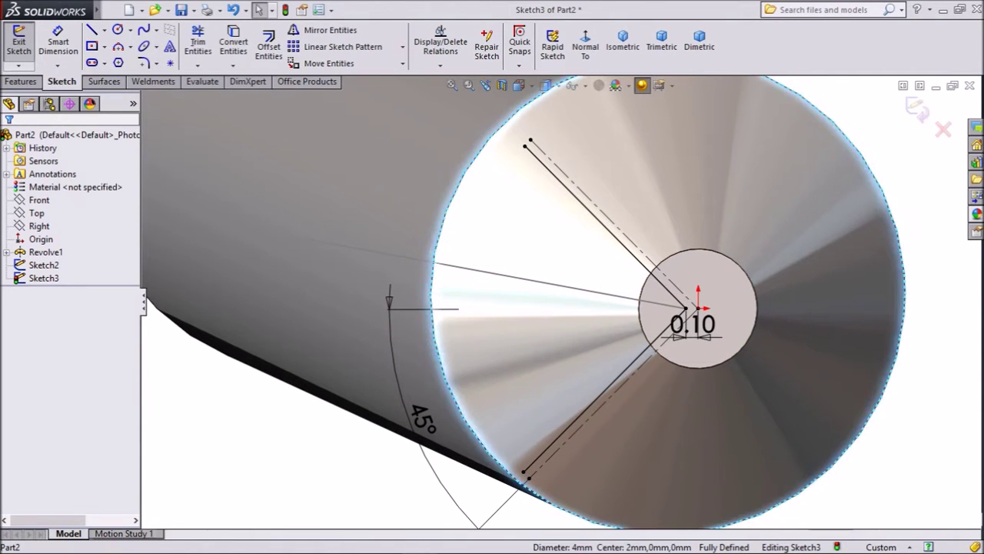
click(233, 43)
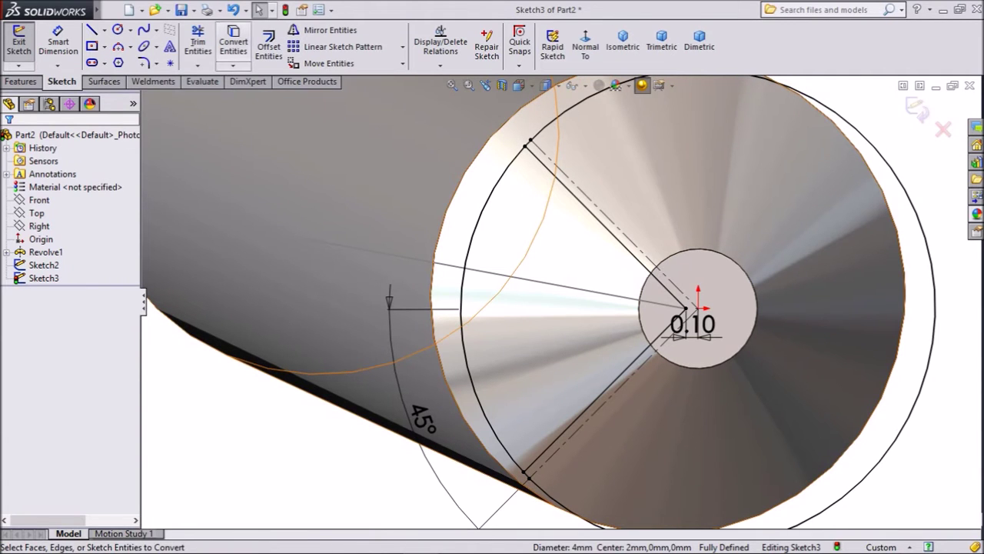
- Trim the converted circle to the arc that closes the V and exit the sketch
click(197, 42)
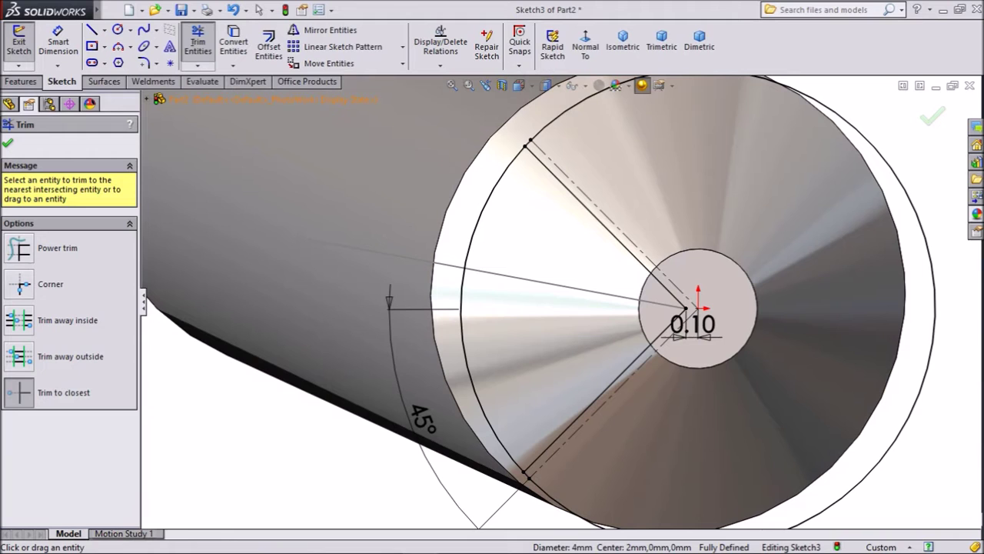
click(929, 356)
scroll(524, 508, down, 5)
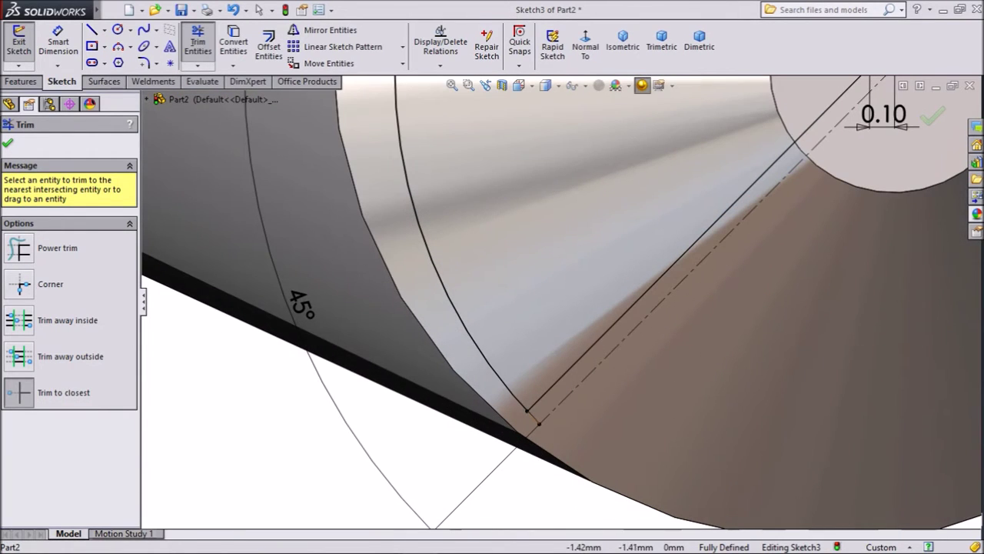
scroll(559, 428, up, 7)
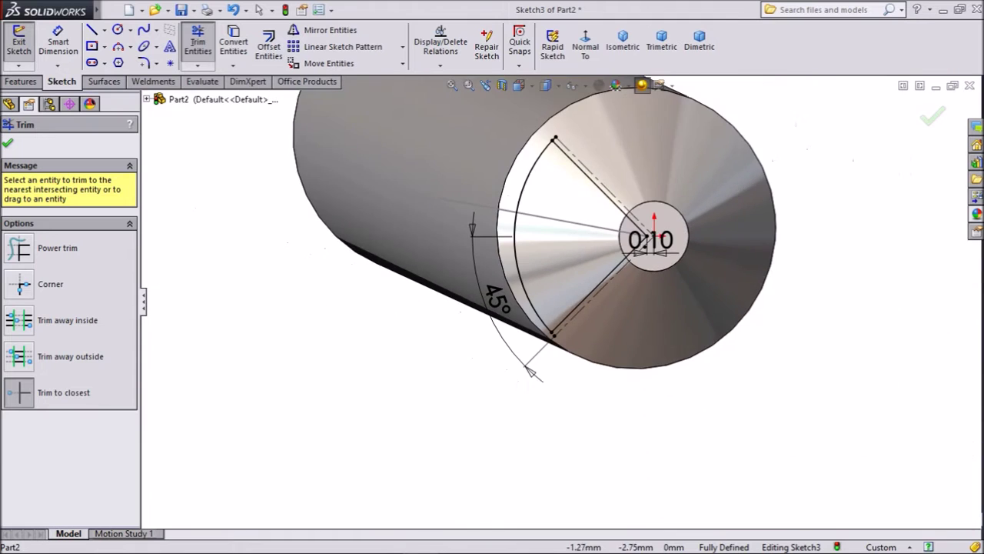
scroll(564, 142, down, 5)
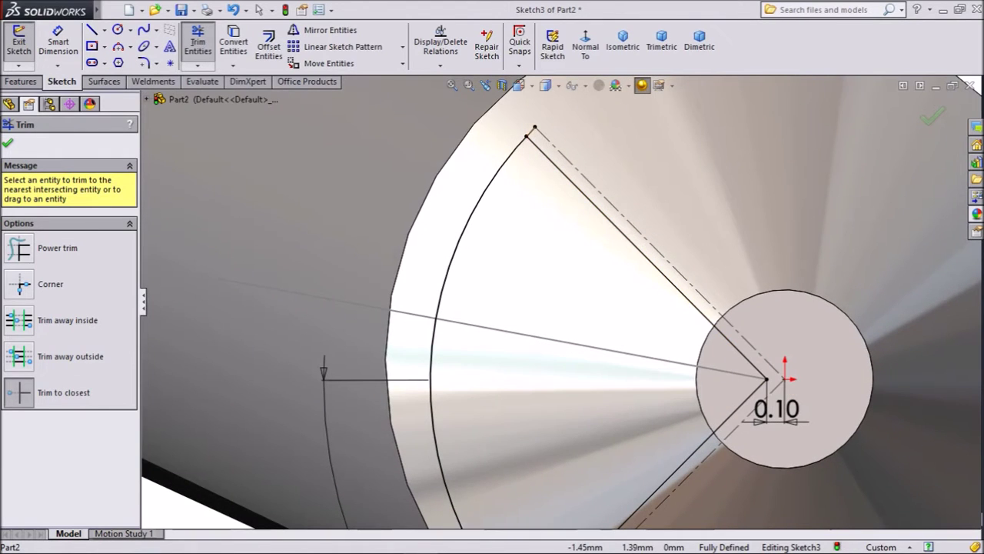
scroll(572, 309, up, 3)
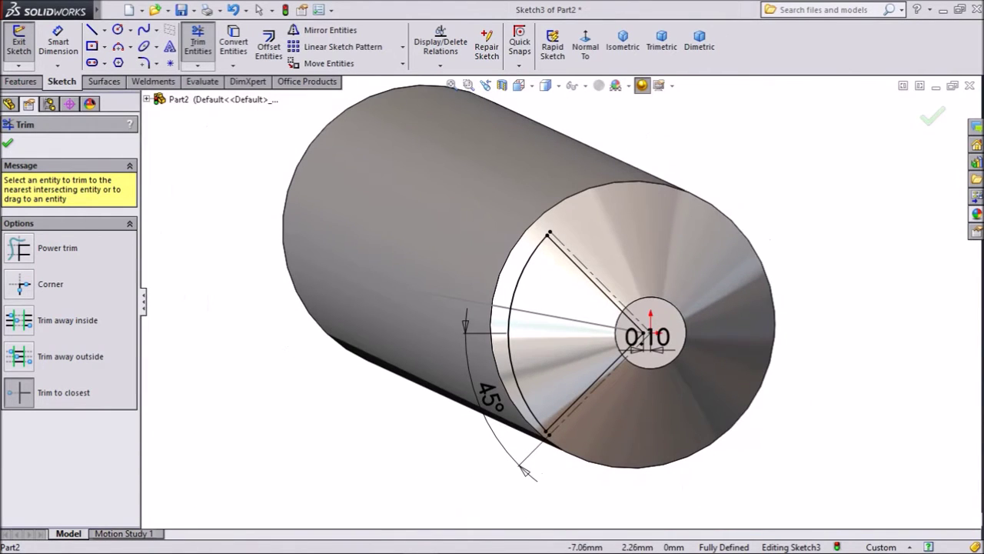
key(Escape)
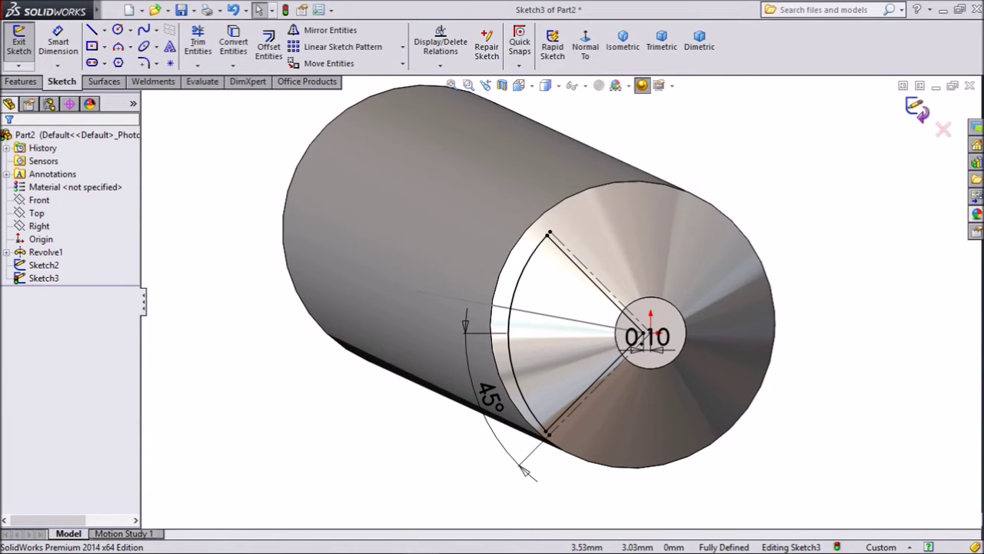
click(917, 110)
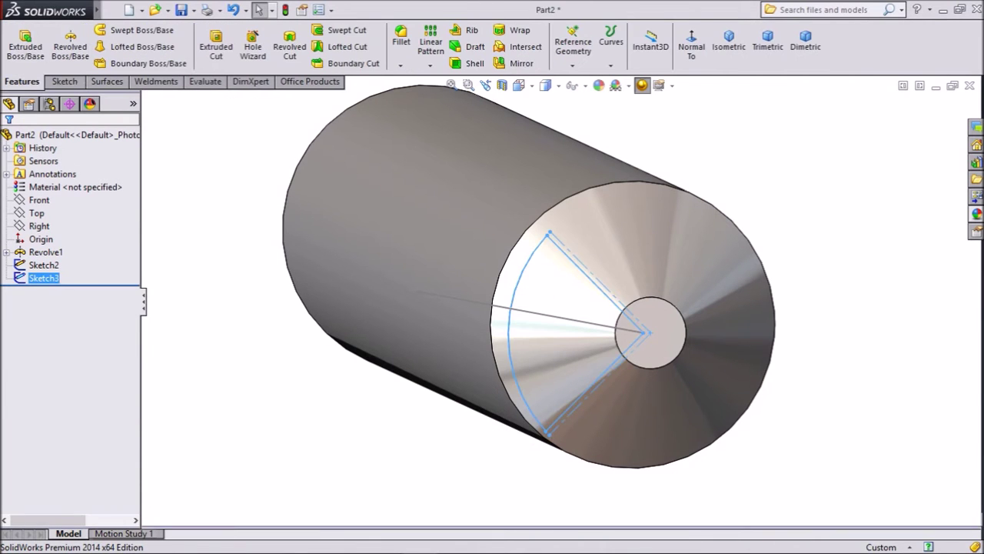
- Create a swept cut using the wedge sketch as profile and the slanted line sketch as path
scroll(561, 308, up, 2)
middle_drag(562, 308, 642, 289)
scroll(563, 298, up, 3)
middle_drag(713, 264, 697, 323)
scroll(721, 317, down, 3)
scroll(757, 329, down, 1)
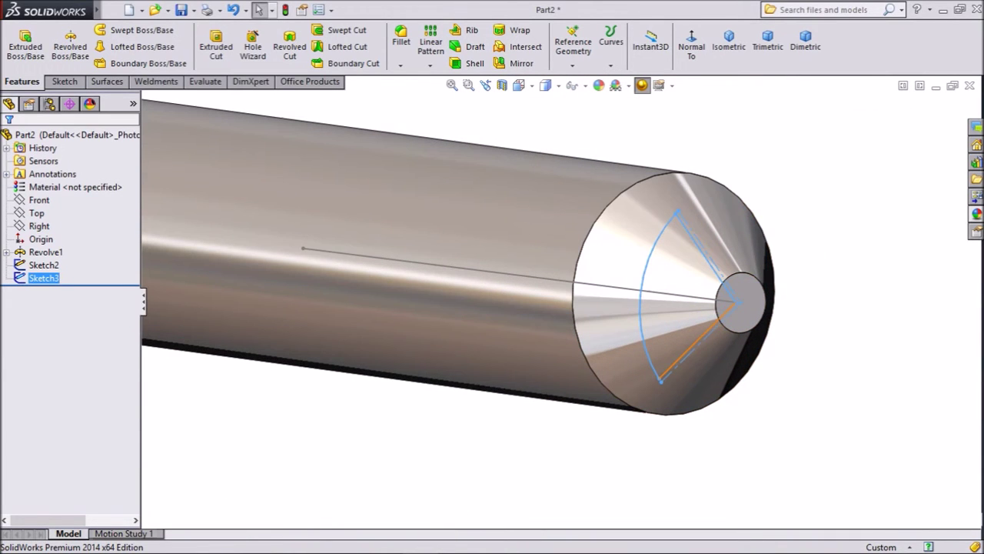
scroll(695, 311, down, 1)
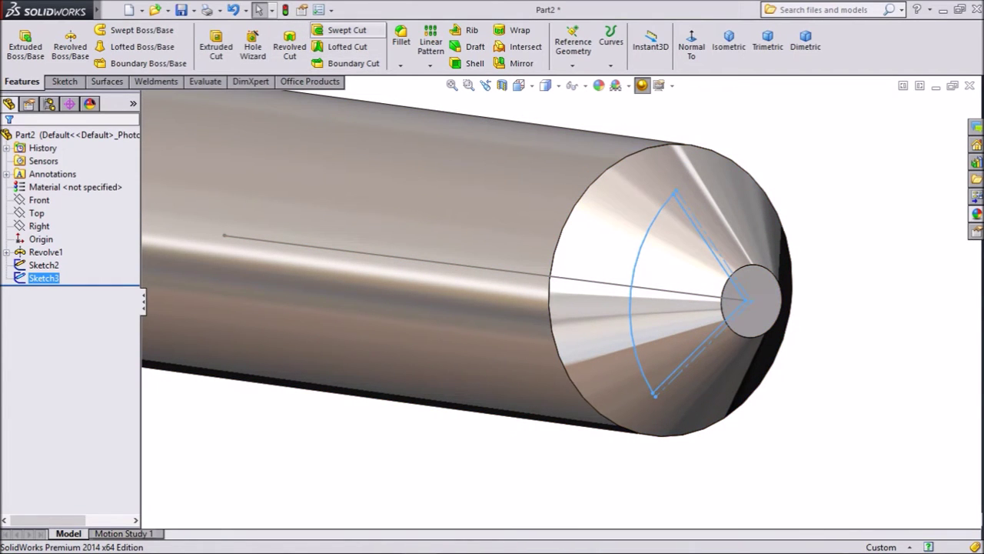
click(346, 30)
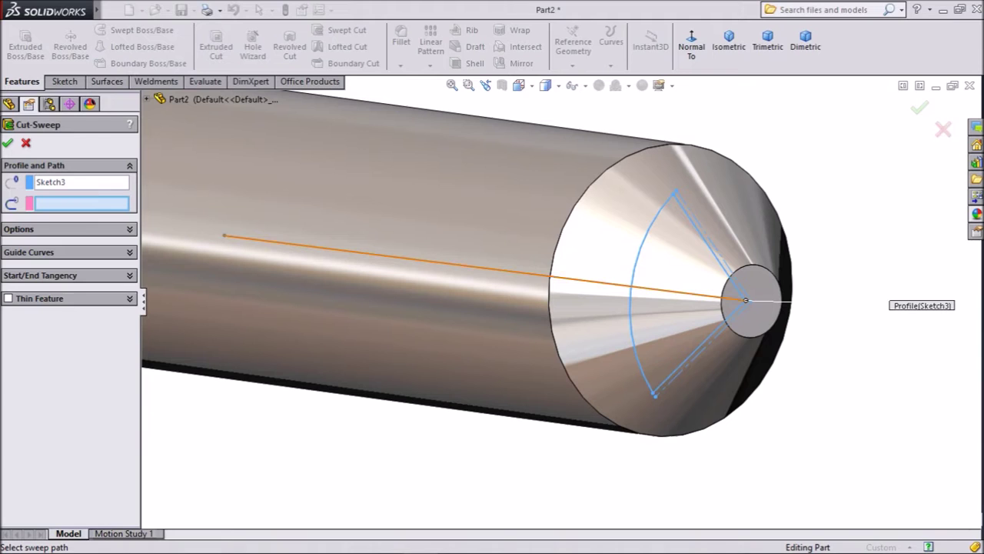
click(476, 267)
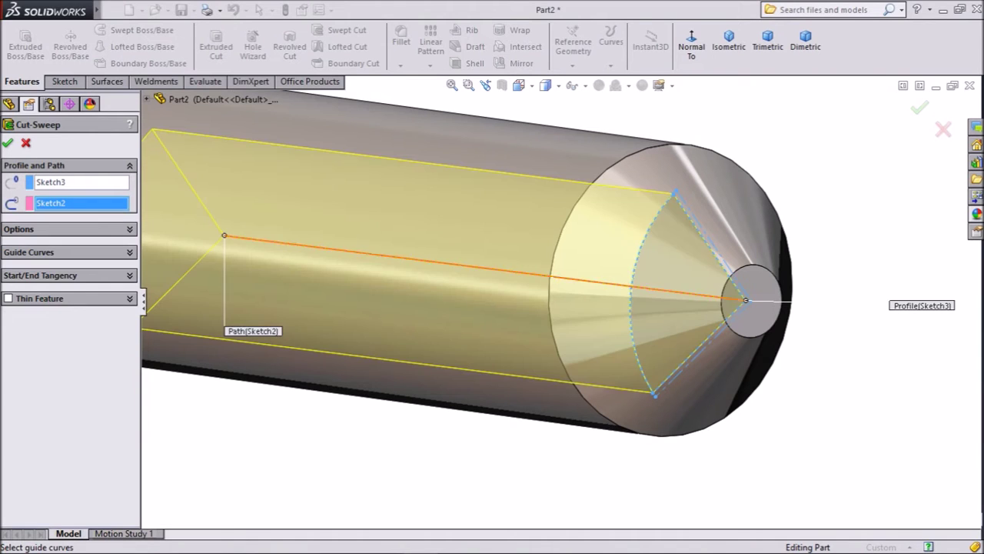
scroll(561, 300, up, 2)
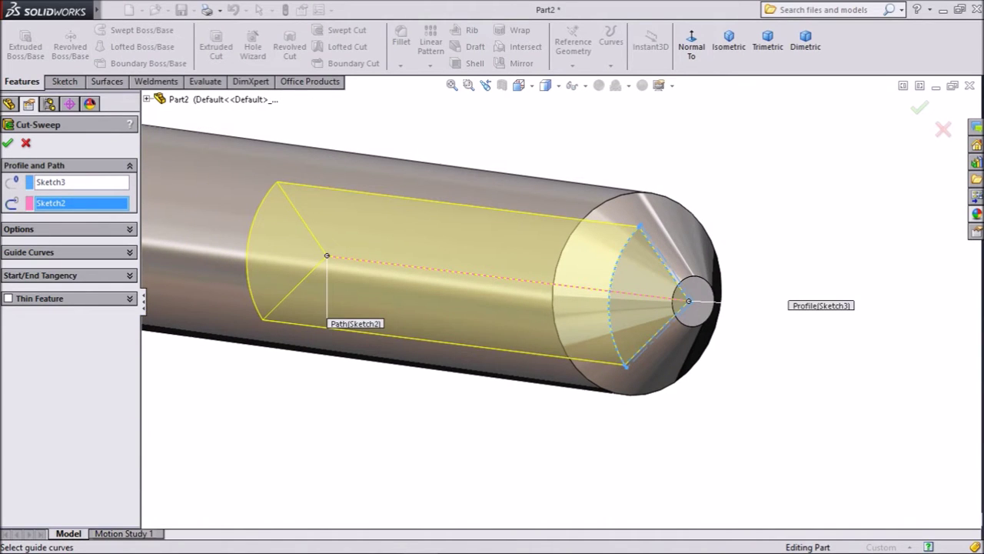
key(Return)
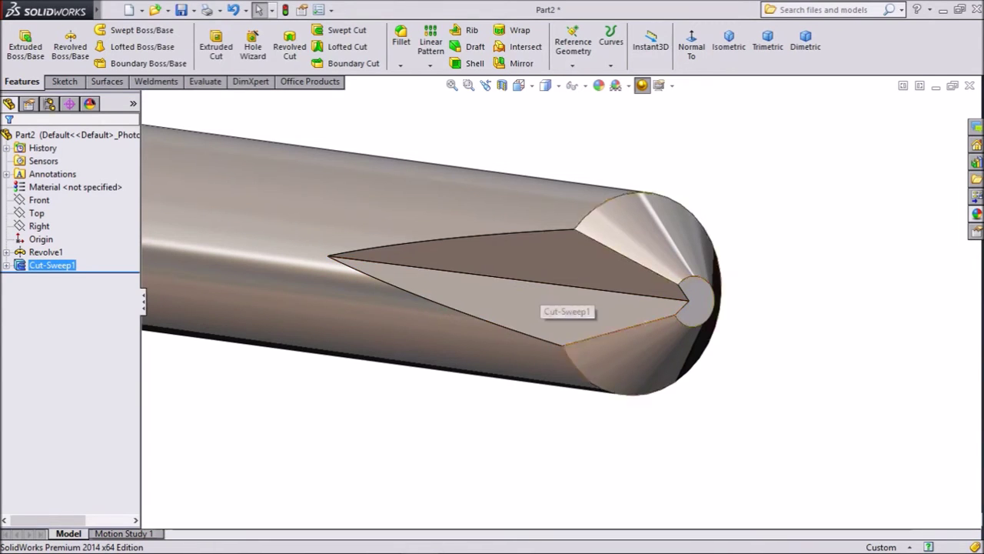
- Pattern the swept groove cut circularly around the part's circular tip edge, with 4 equally spaced instances over 360 degrees
scroll(549, 304, up, 1)
scroll(615, 319, down, 1)
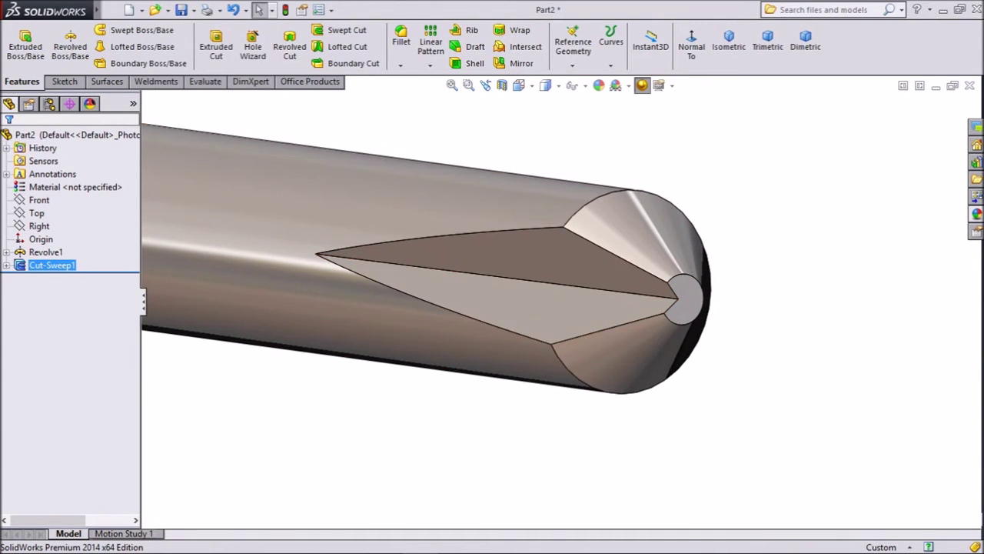
click(430, 65)
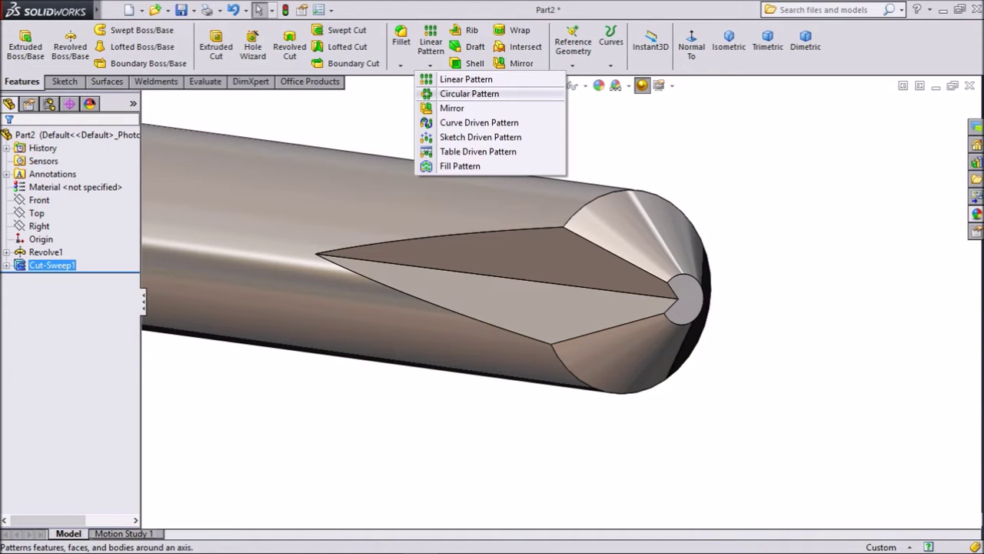
click(461, 93)
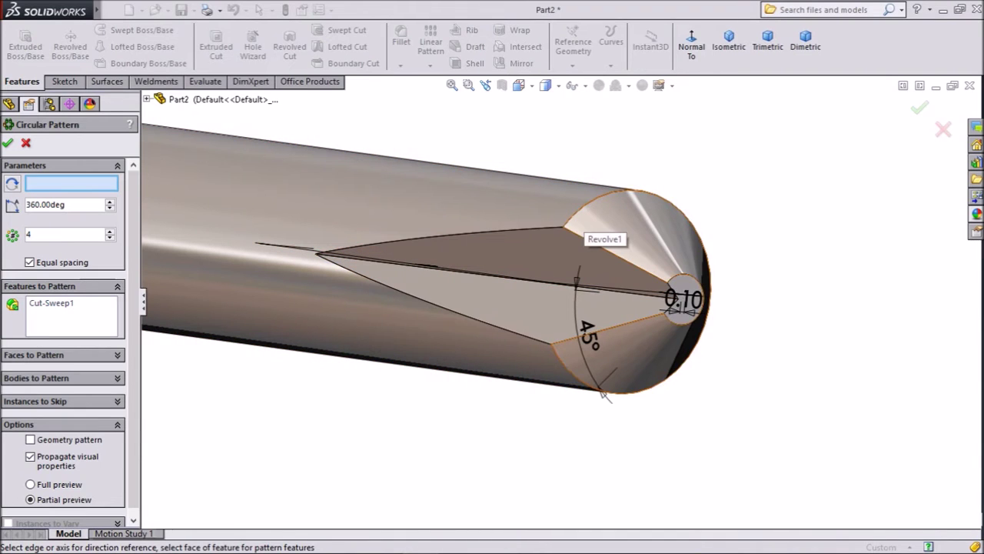
click(602, 391)
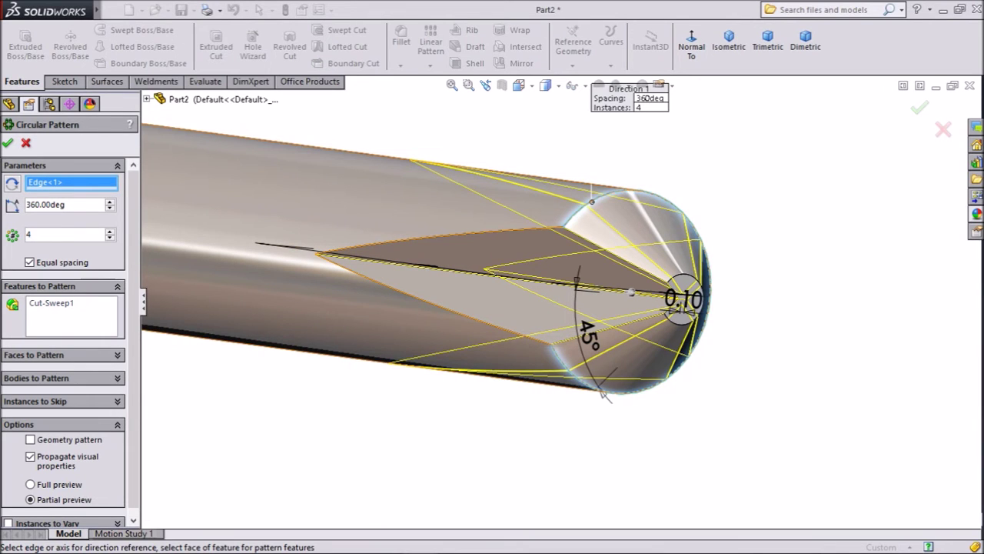
click(7, 142)
- Fillet the inner bottom edges of all four grooves with a constant 0.4 mm radius
middle_drag(407, 322, 251, 329)
scroll(554, 304, up, 3)
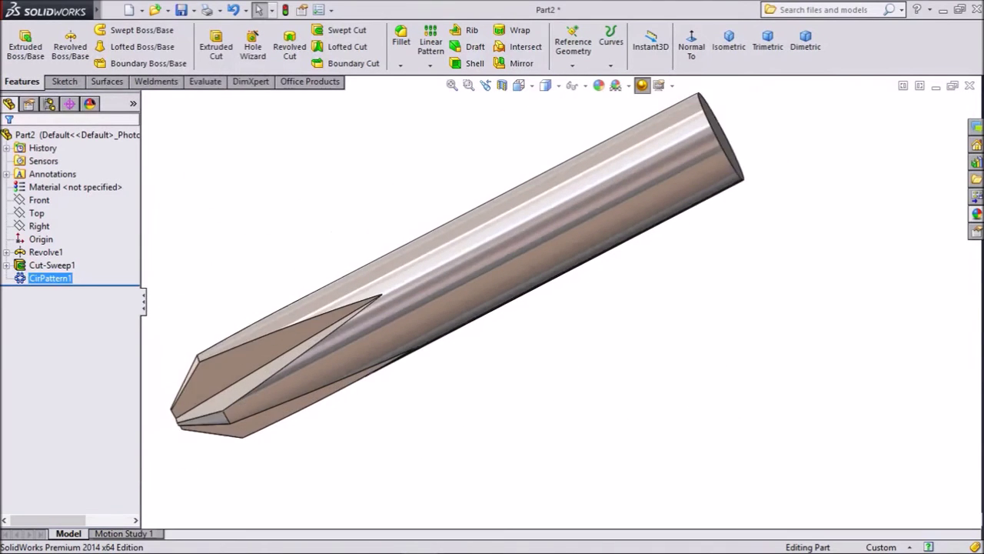
middle_drag(461, 323, 538, 296)
middle_drag(434, 334, 493, 280)
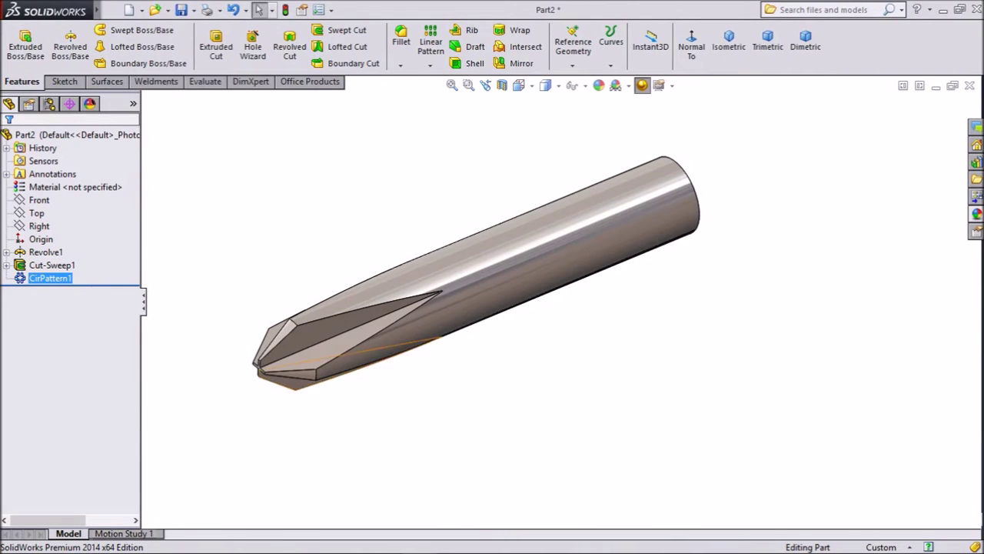
scroll(288, 366, down, 3)
scroll(288, 365, up, 1)
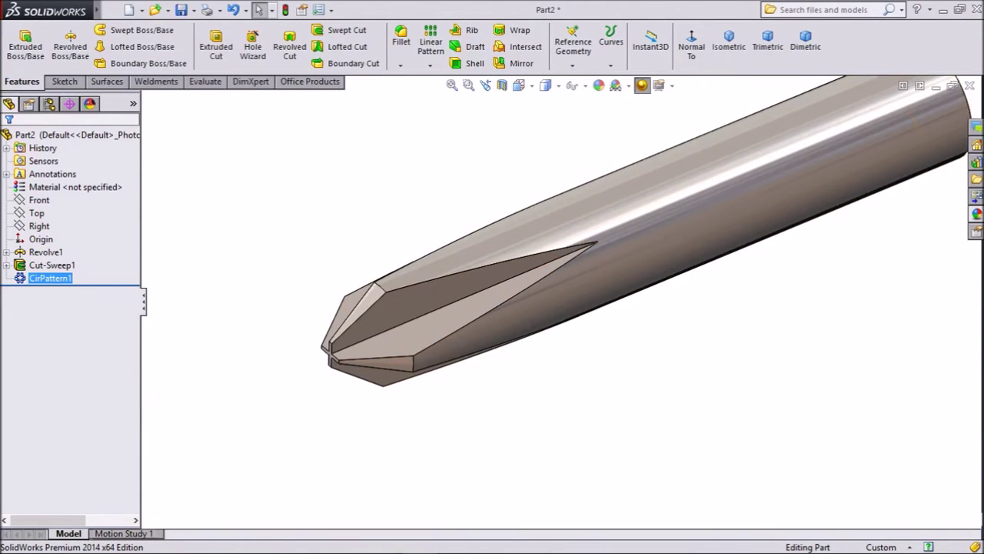
click(400, 38)
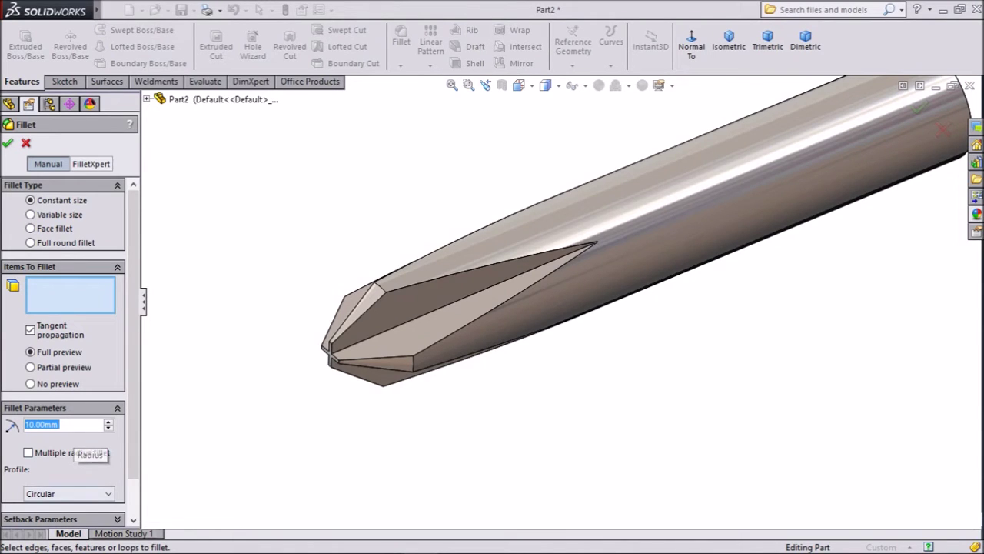
text(0.4)
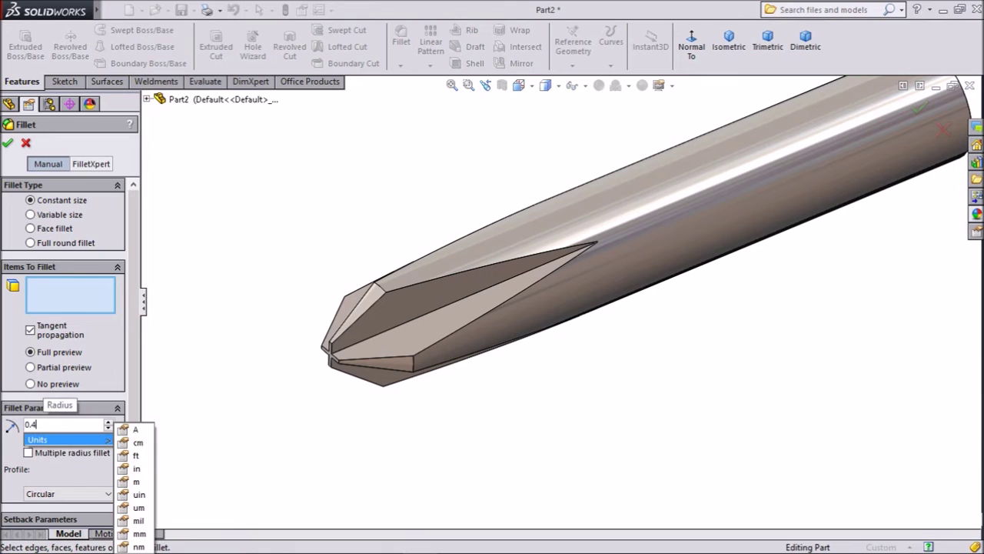
key(Return)
middle_drag(462, 338, 530, 323)
scroll(398, 336, down, 3)
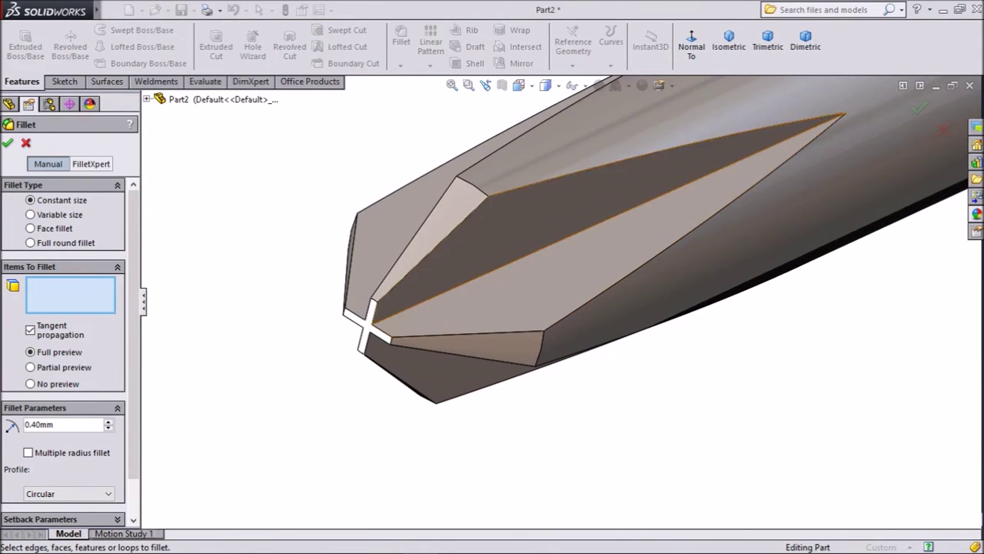
click(489, 271)
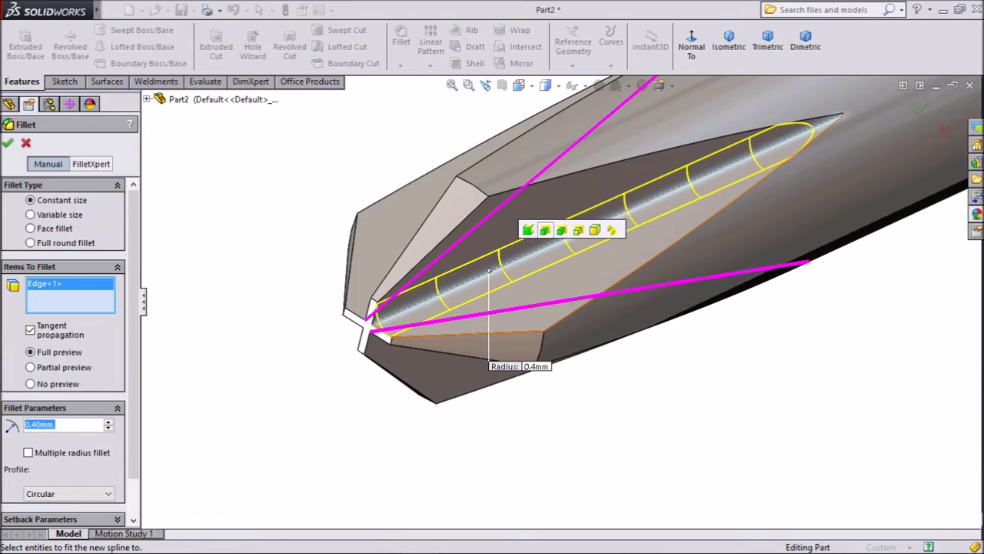
click(545, 230)
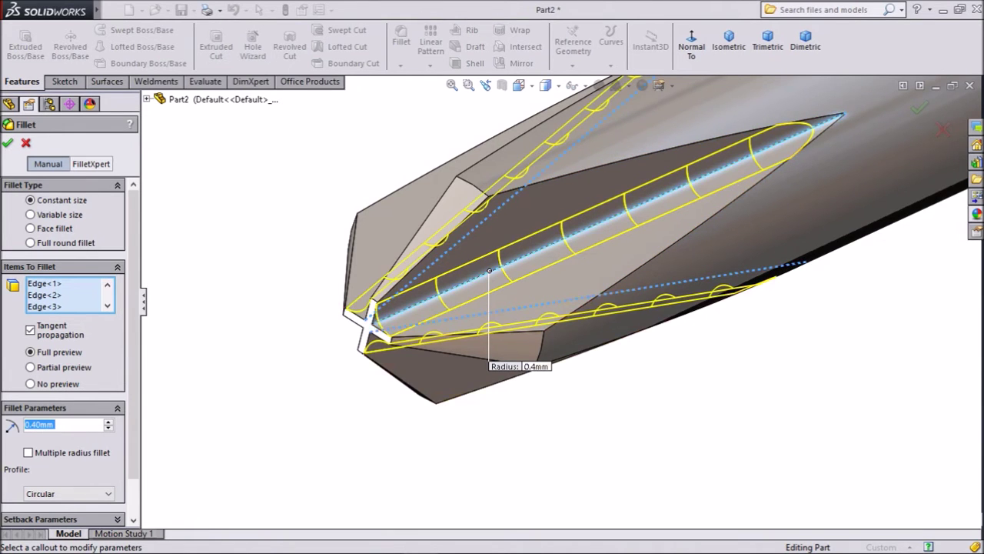
scroll(561, 296, up, 2)
middle_drag(409, 287, 480, 227)
middle_drag(254, 338, 385, 339)
click(408, 318)
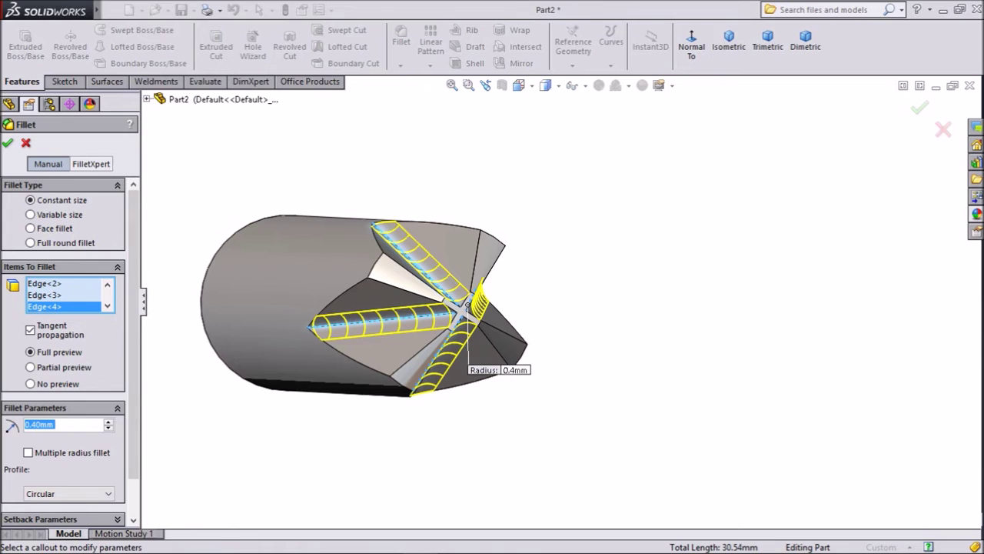
key(Return)
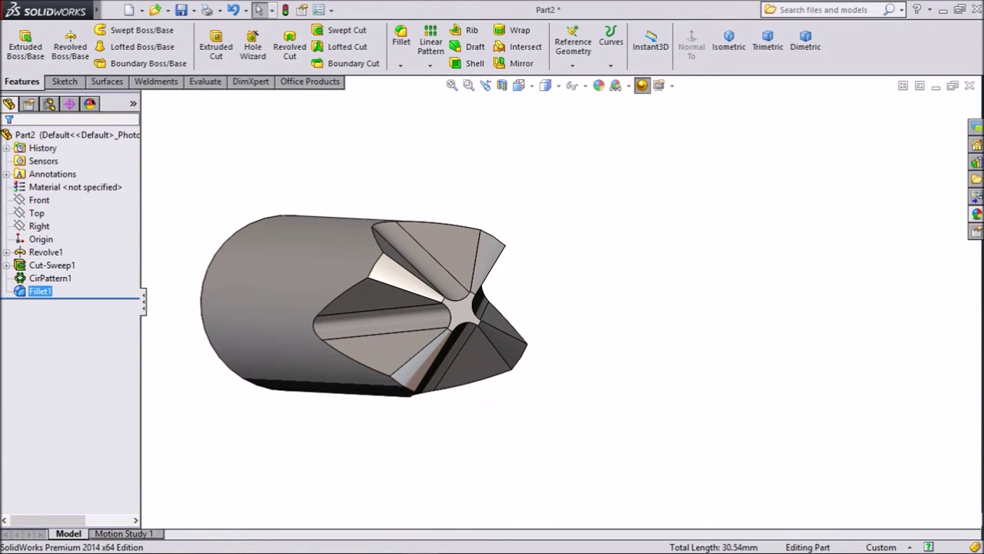
- Fillet the outline edges of one groove and the matching edges of the other three grooves with a 0.05 mm radius
click(401, 39)
scroll(421, 348, down, 3)
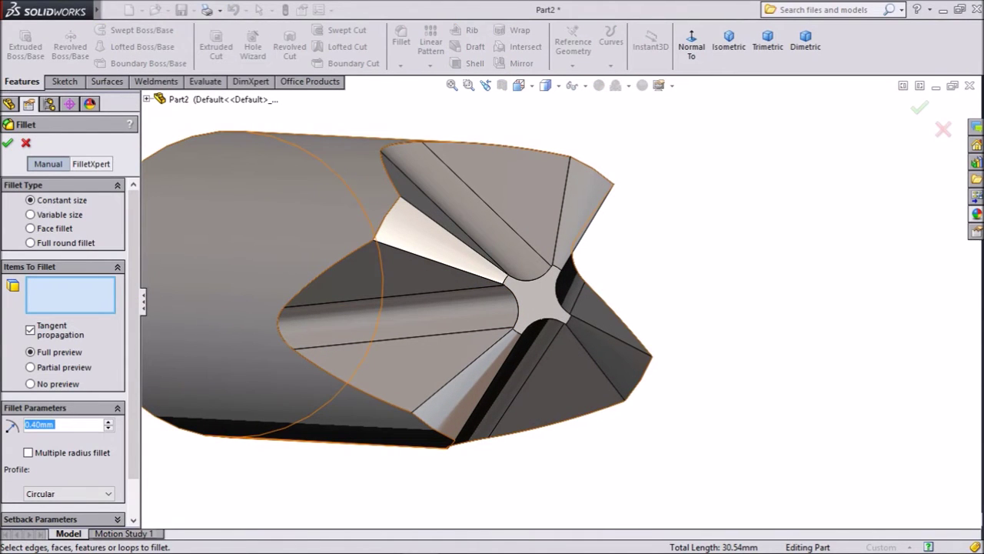
text(0.0)
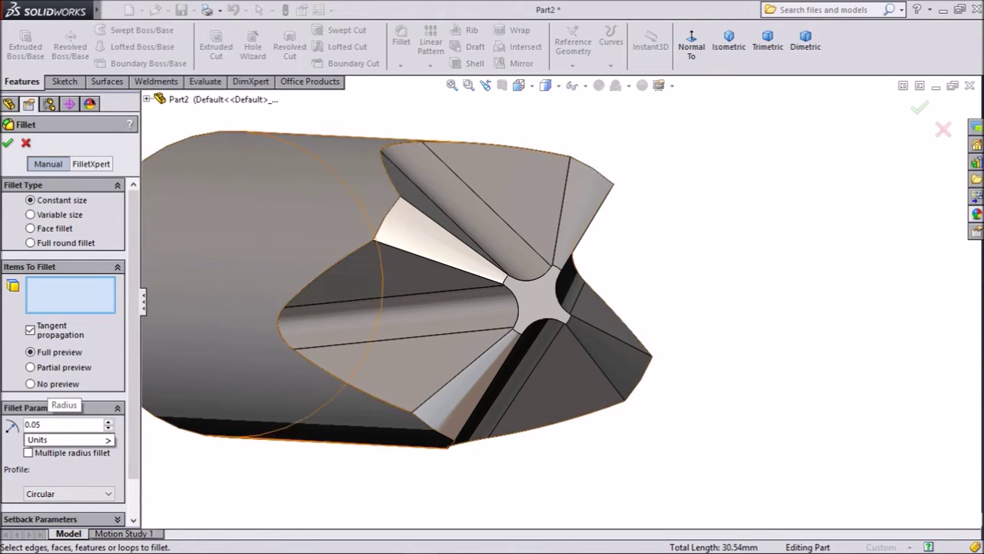
click(443, 262)
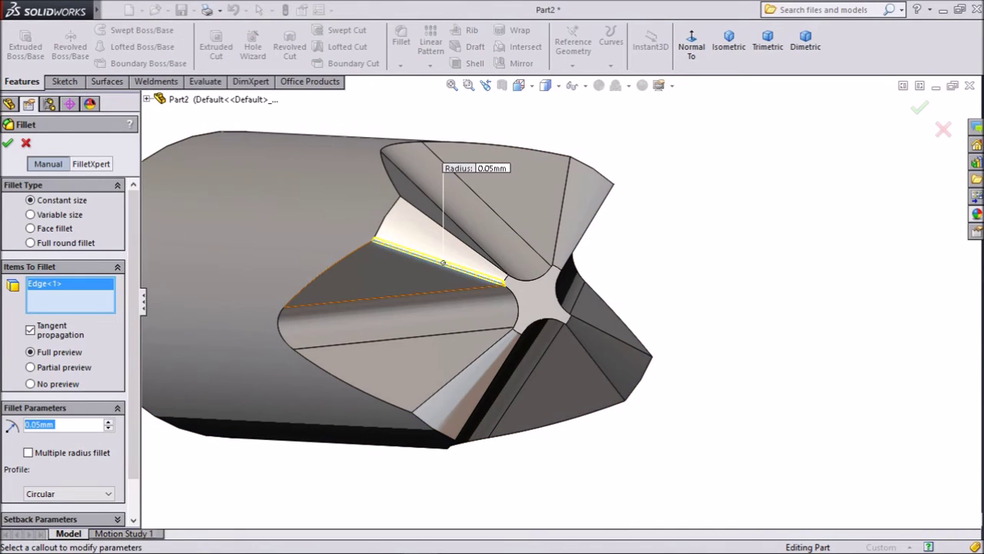
click(281, 322)
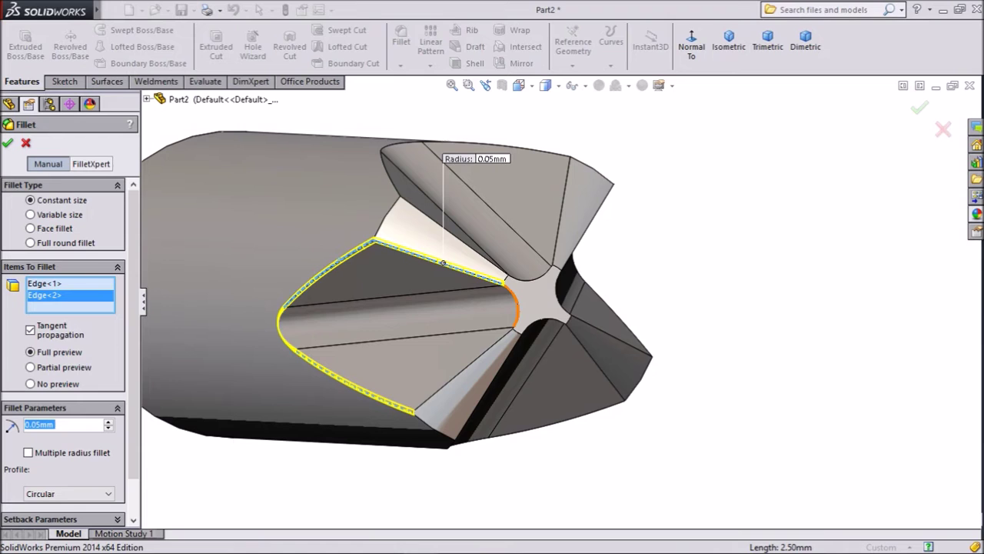
click(492, 346)
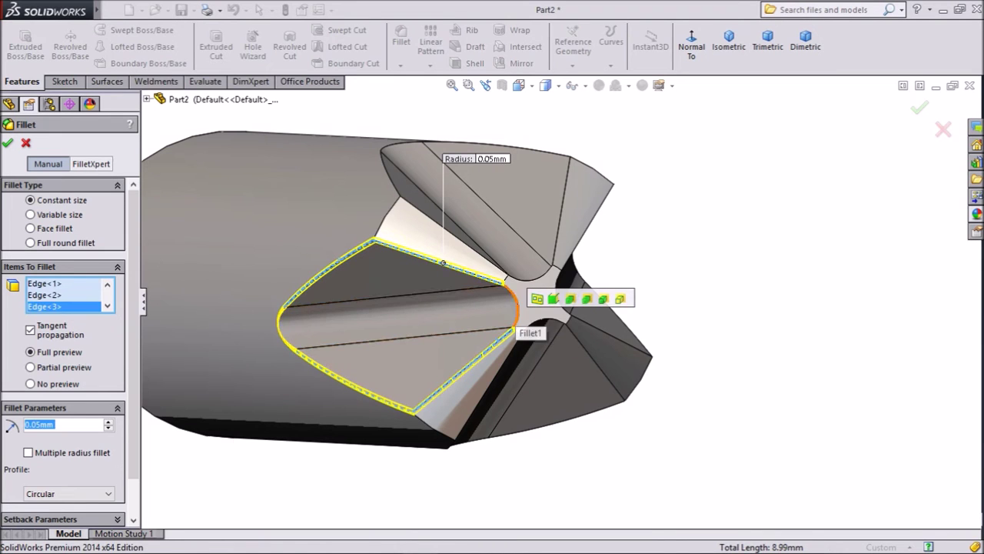
click(512, 311)
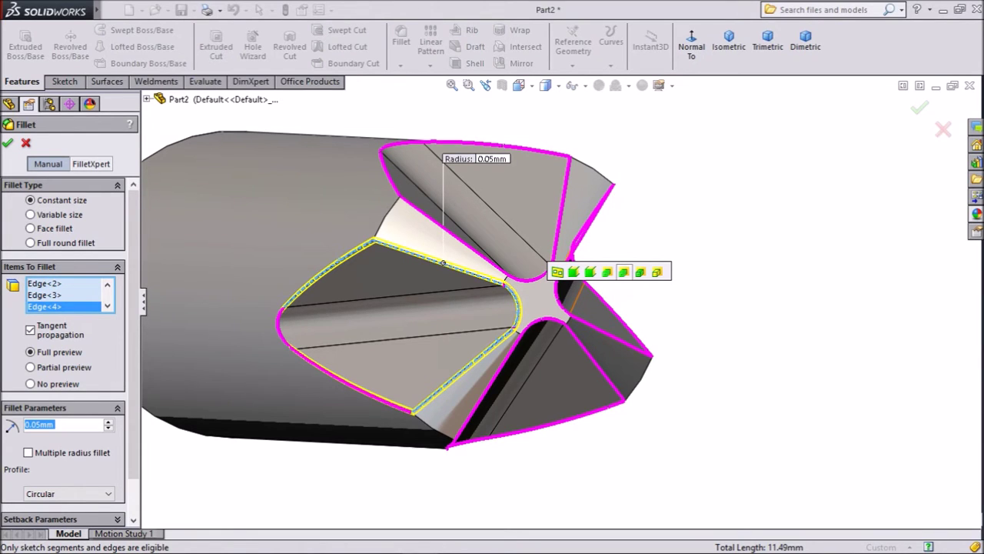
click(623, 272)
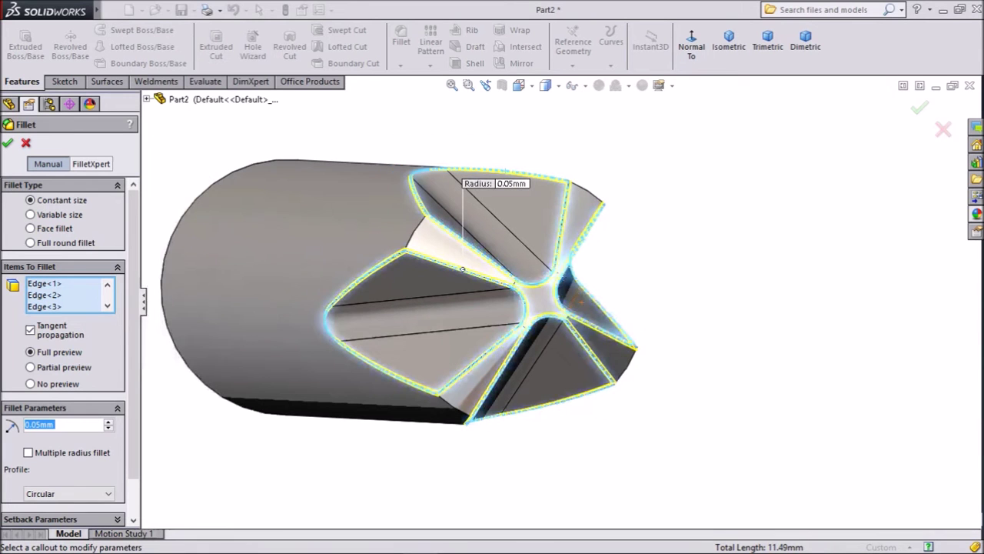
middle_drag(615, 277, 469, 315)
middle_drag(278, 307, 433, 223)
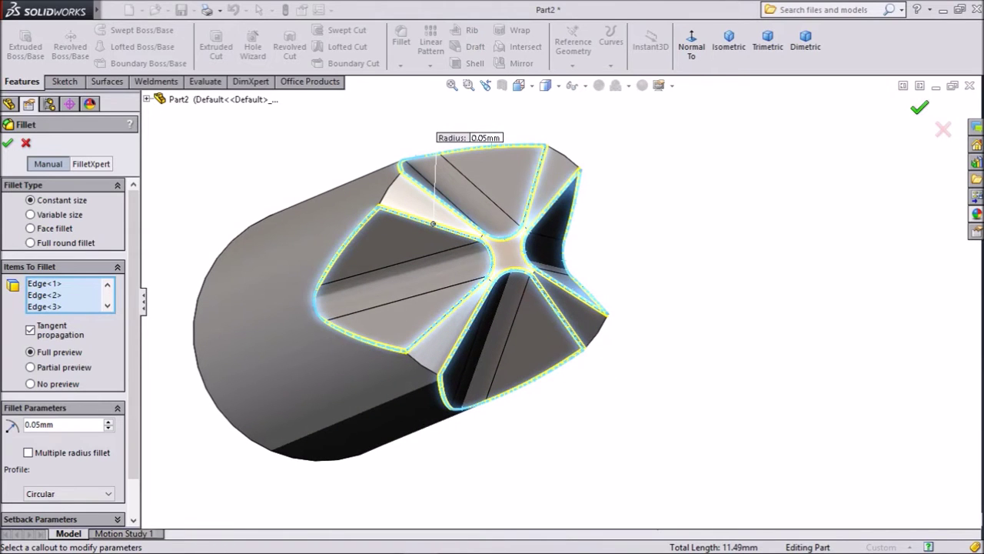
key(Return)
- Fillet the circular edge at the flat end of the cylinder with a 0.05 mm radius
scroll(559, 303, up, 4)
middle_drag(461, 308, 626, 304)
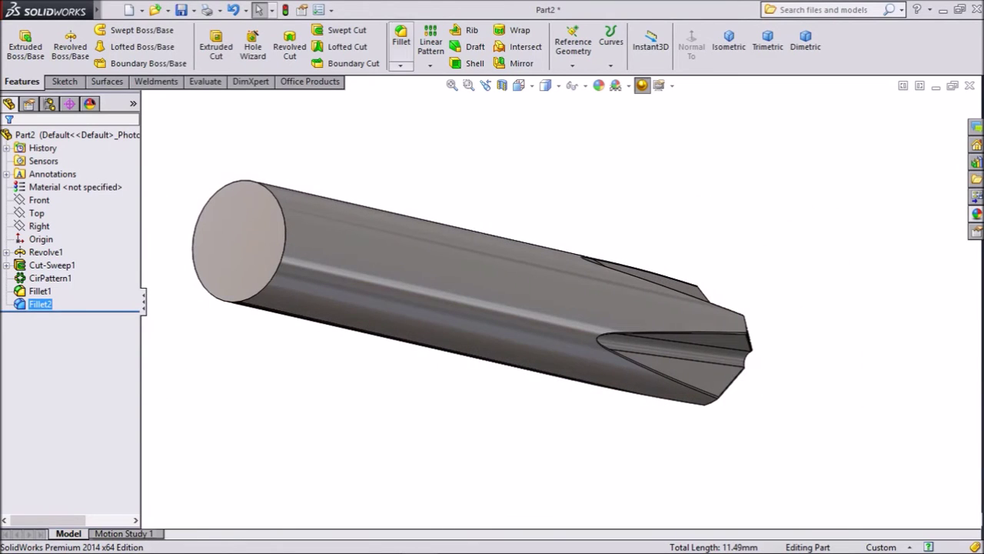
click(401, 36)
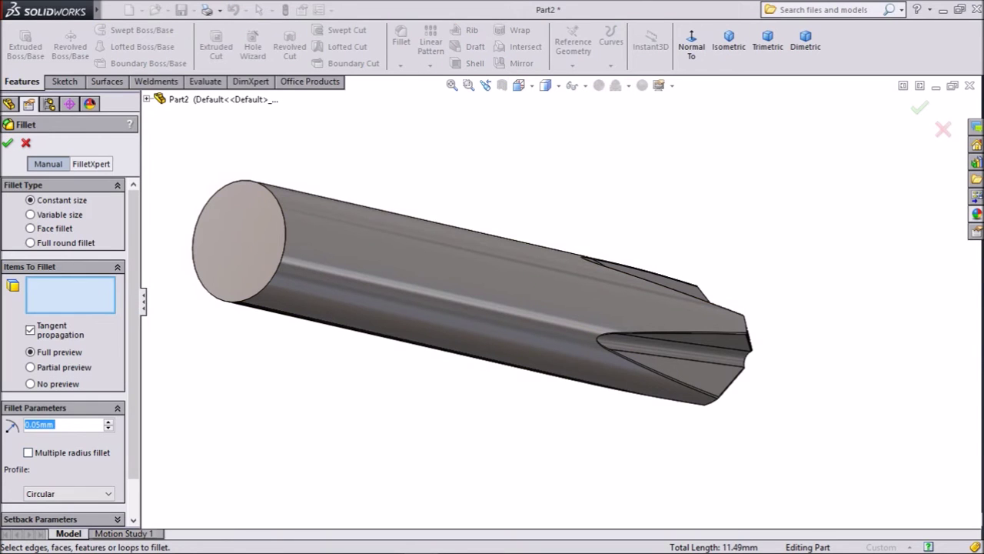
click(254, 294)
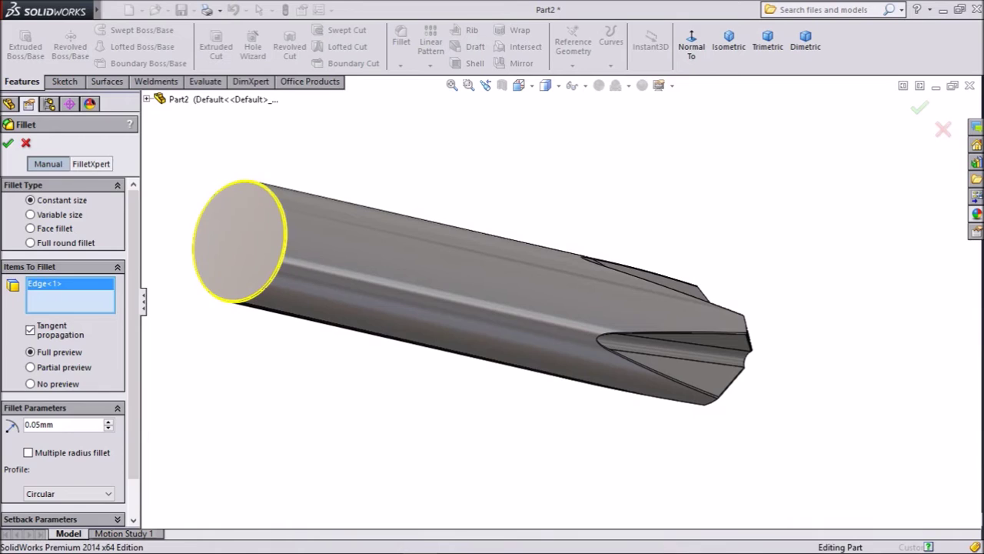
key(Return)
- Create a reference plane offset 3 mm outward from the cylinder's flat end face
click(244, 244)
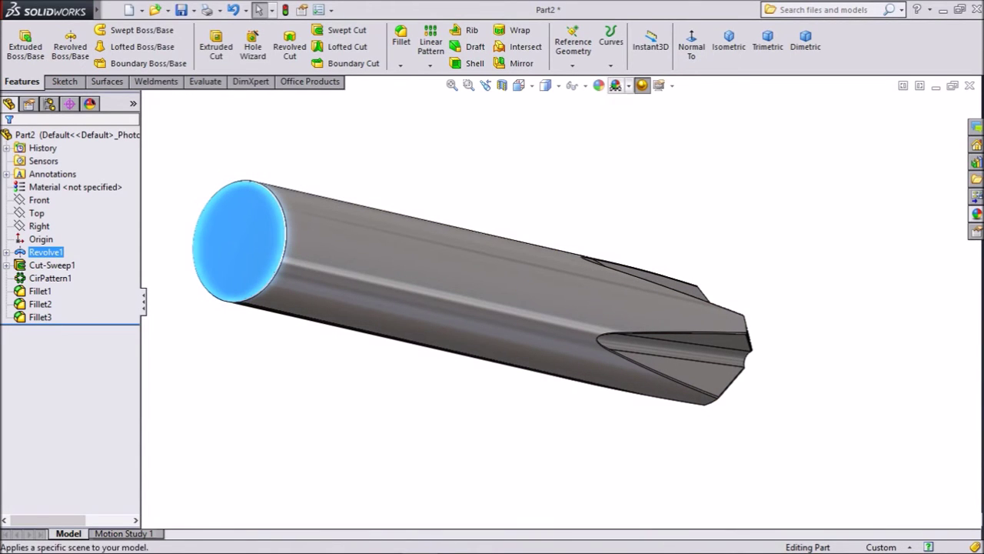
click(572, 65)
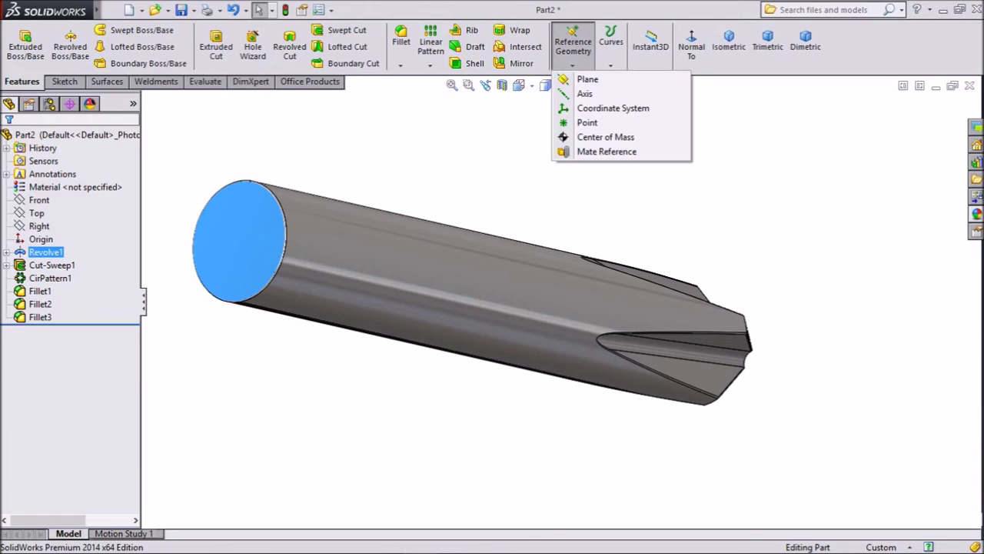
click(589, 79)
scroll(334, 235, up, 3)
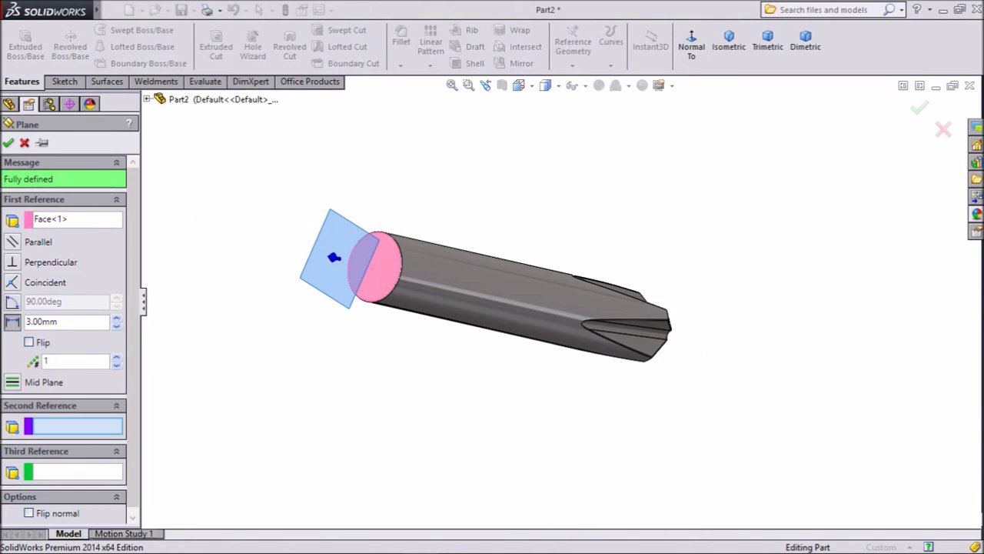
scroll(332, 234, down, 4)
scroll(477, 292, down, 2)
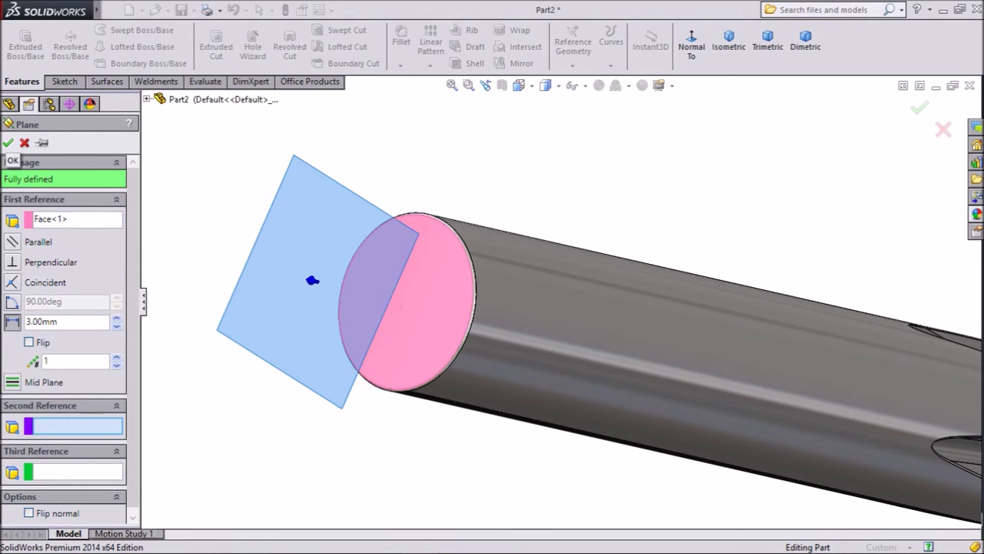
click(9, 143)
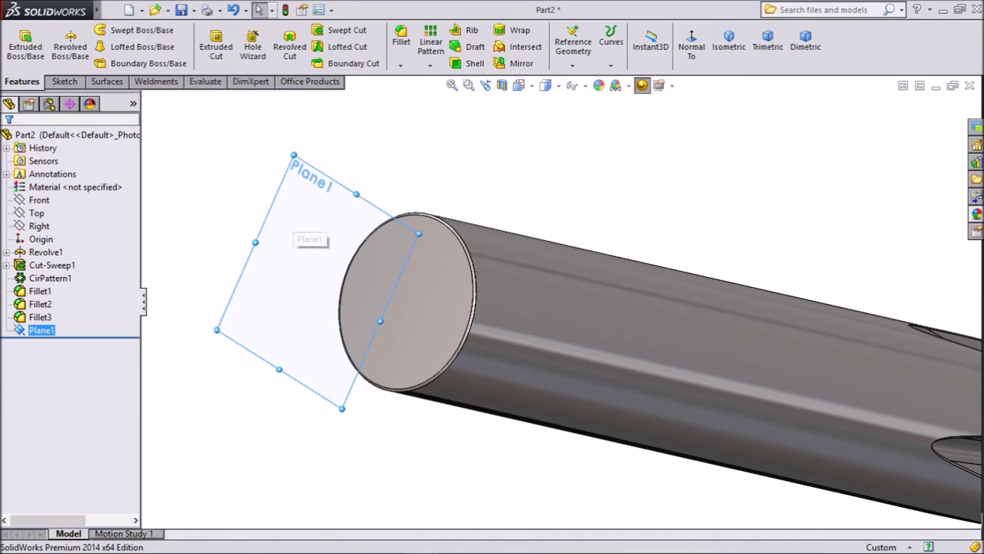
- Sketch a center rectangle about 6.16 by 1.73 mm on the offset plane, centered above the origin
click(309, 231)
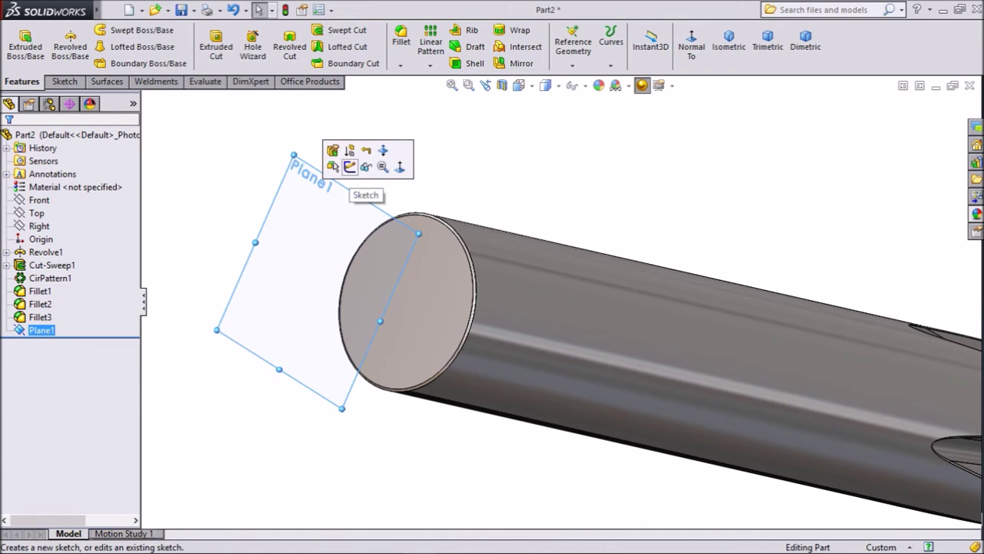
click(346, 166)
click(585, 46)
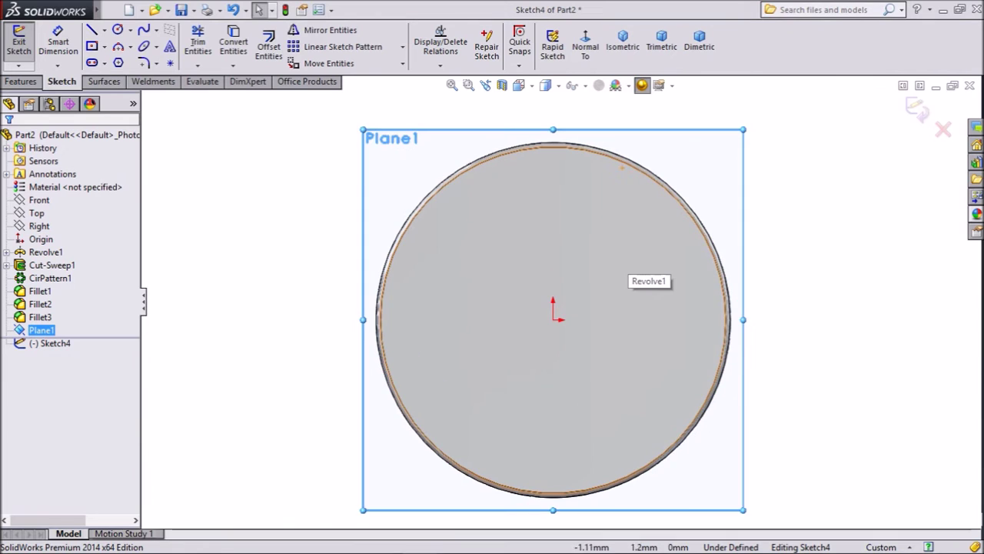
click(104, 46)
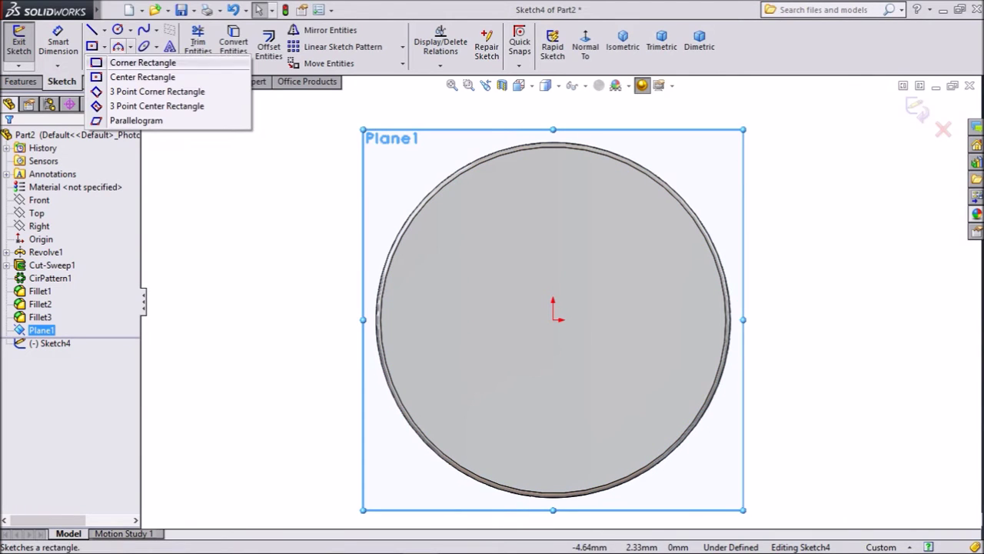
click(142, 77)
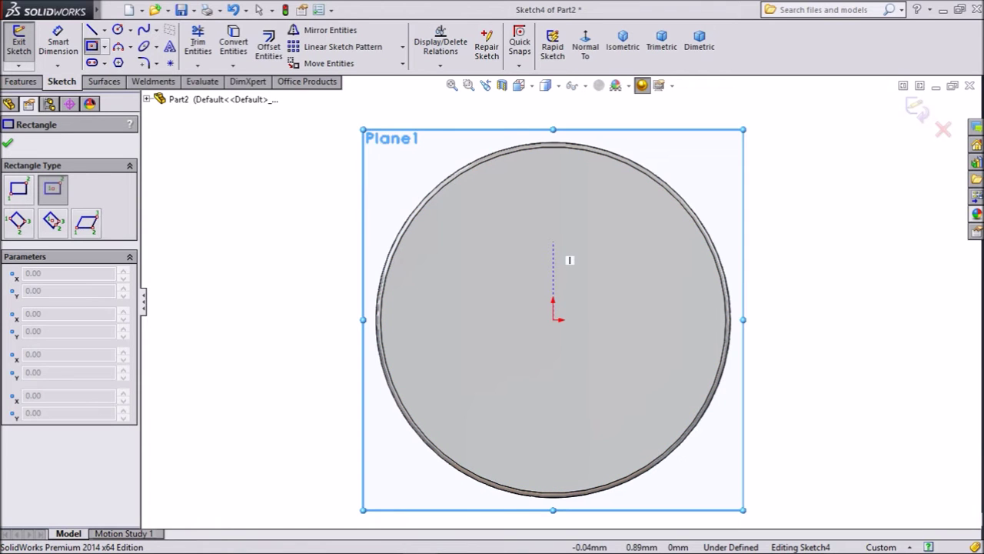
click(552, 242)
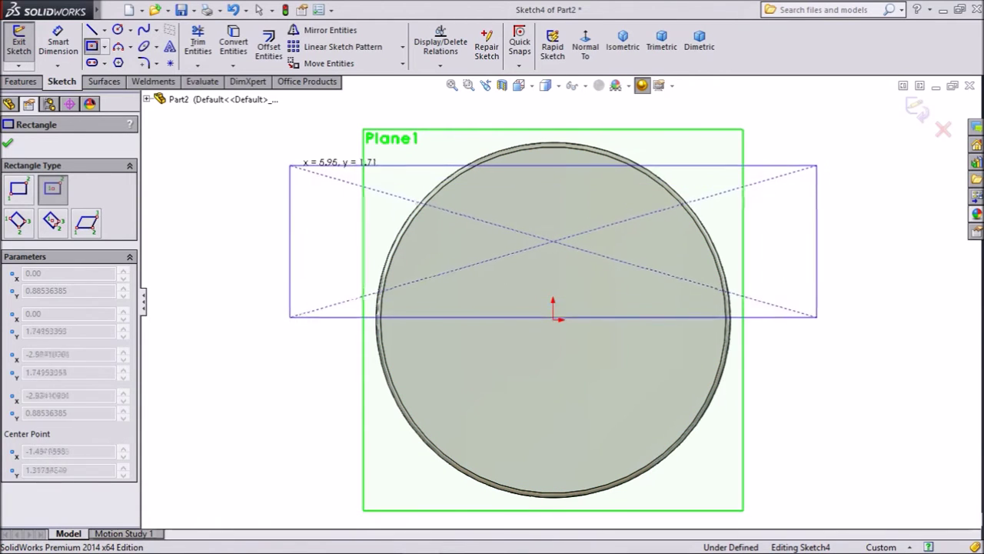
click(280, 163)
- Dimension the rectangle to 1.6 mm high and 6 mm wide
click(59, 43)
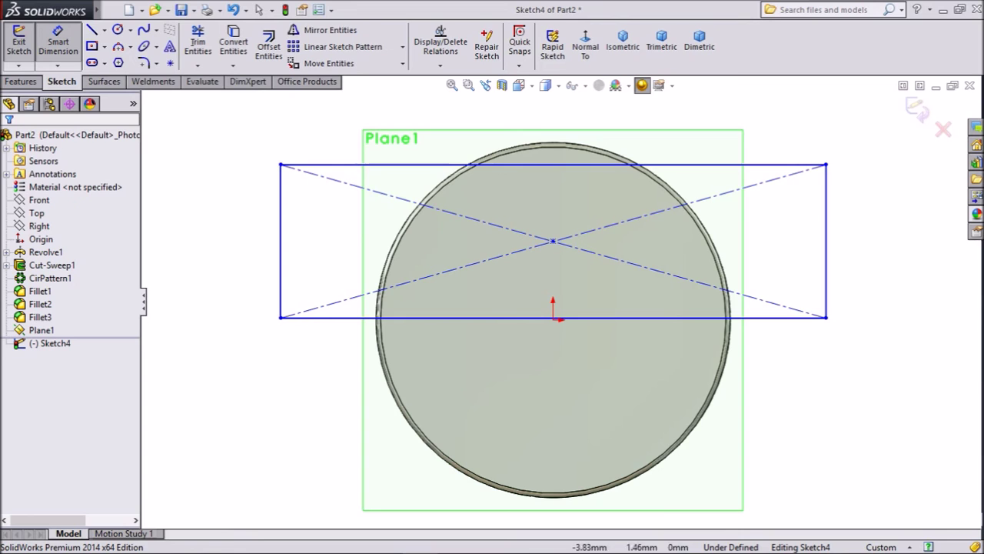
click(281, 238)
click(222, 238)
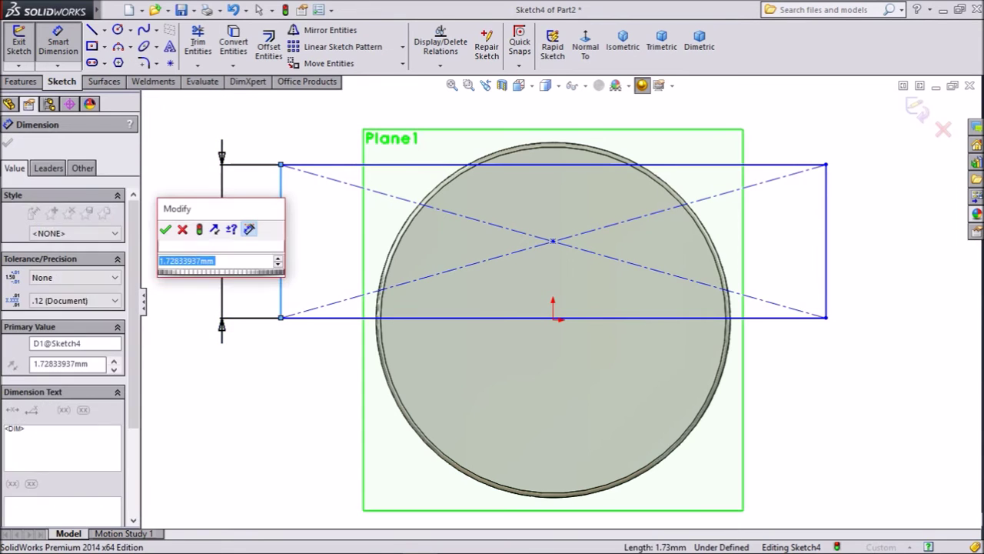
text(1.6)
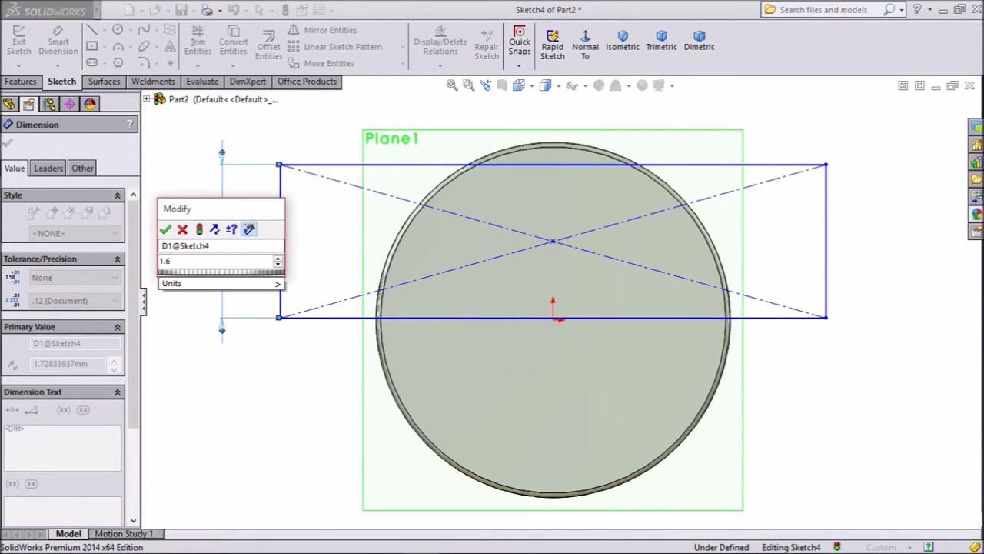
key(Return)
click(408, 176)
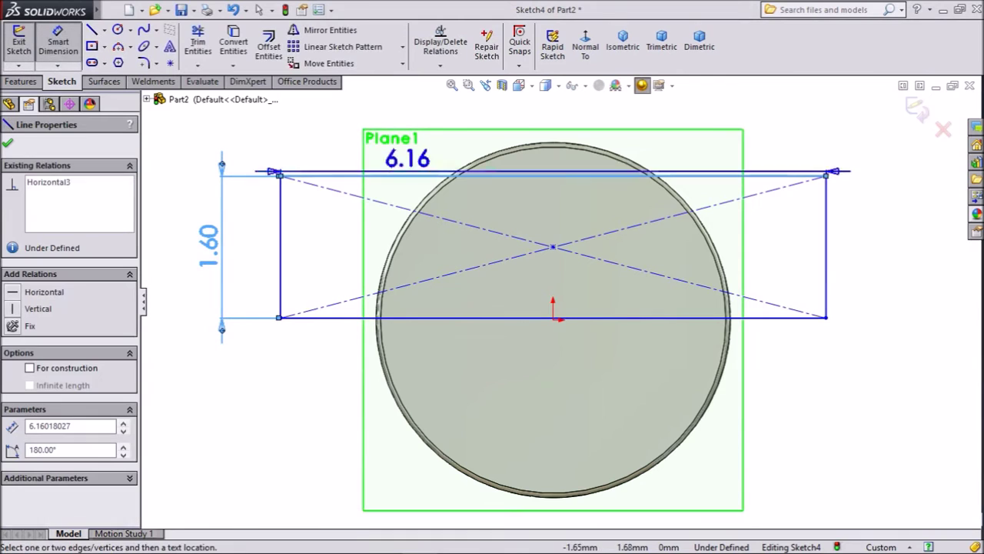
click(455, 106)
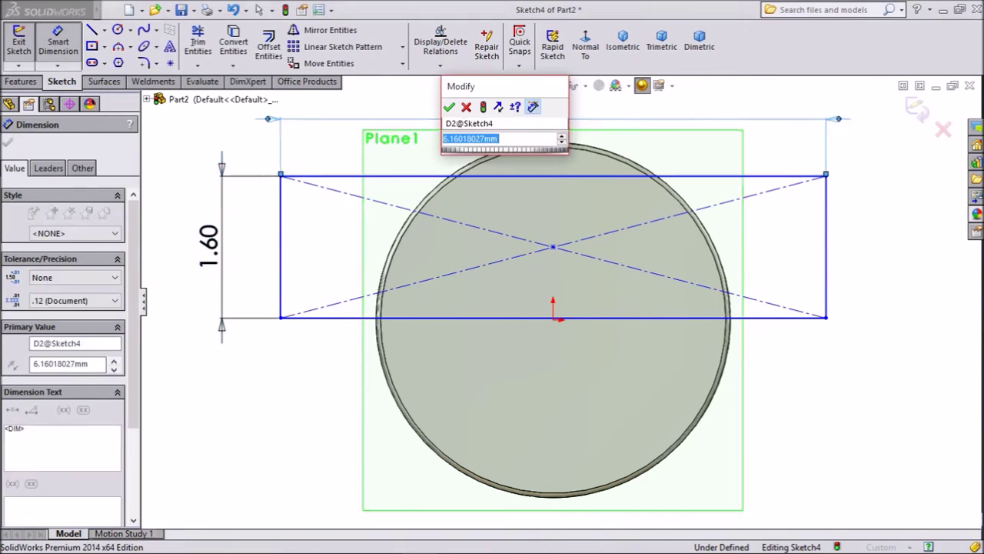
text(6)
key(Return)
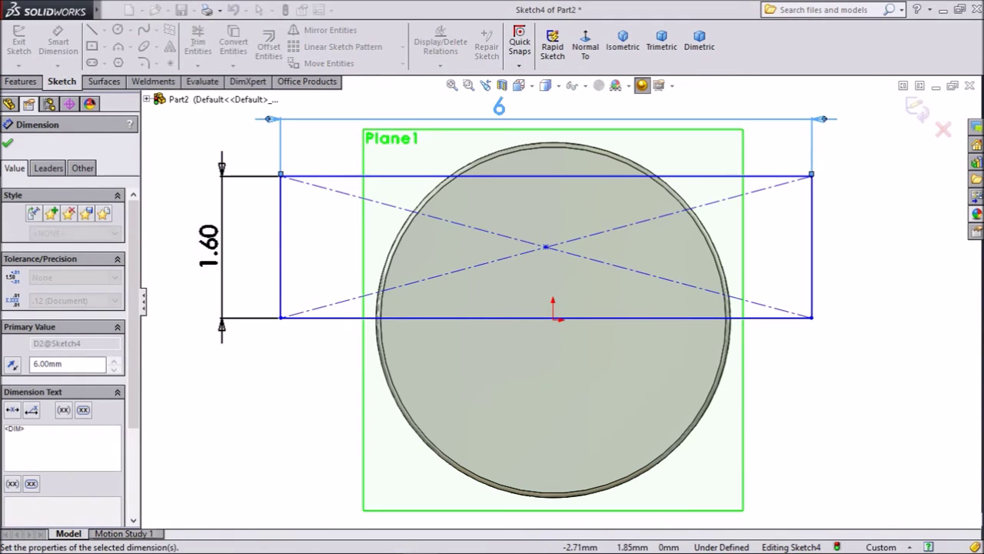
key(Escape)
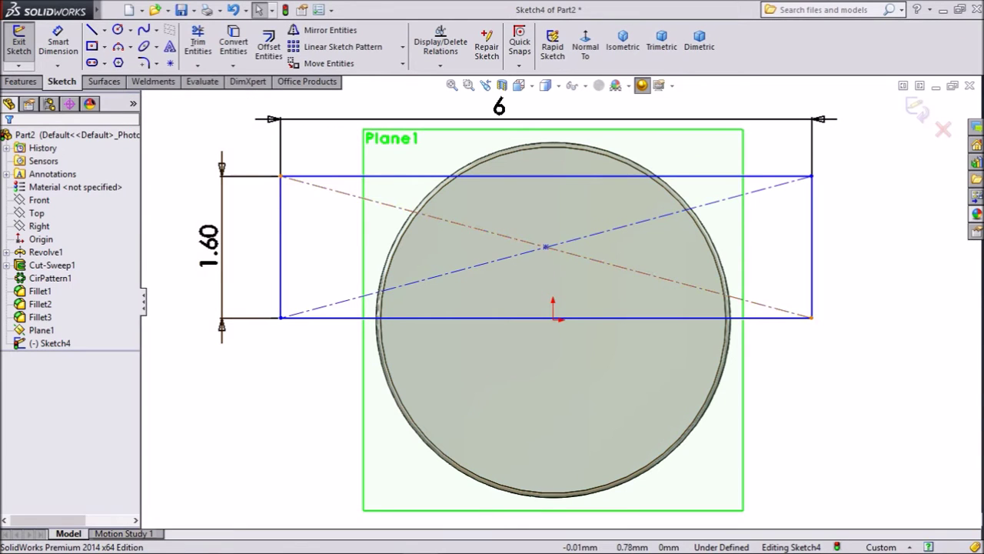
- Add a vertical relation between the rectangle's center point and the origin
click(545, 246)
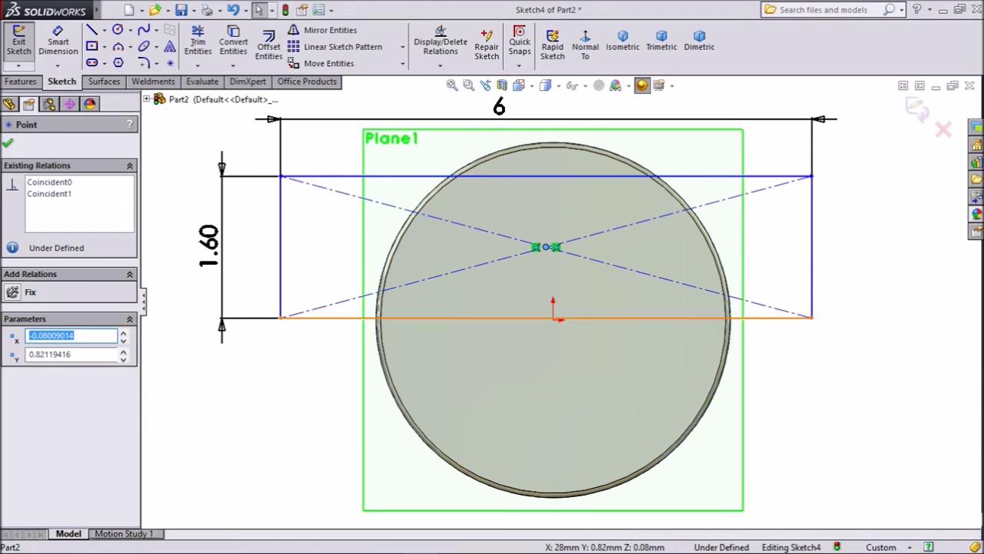
ctrl+click(553, 317)
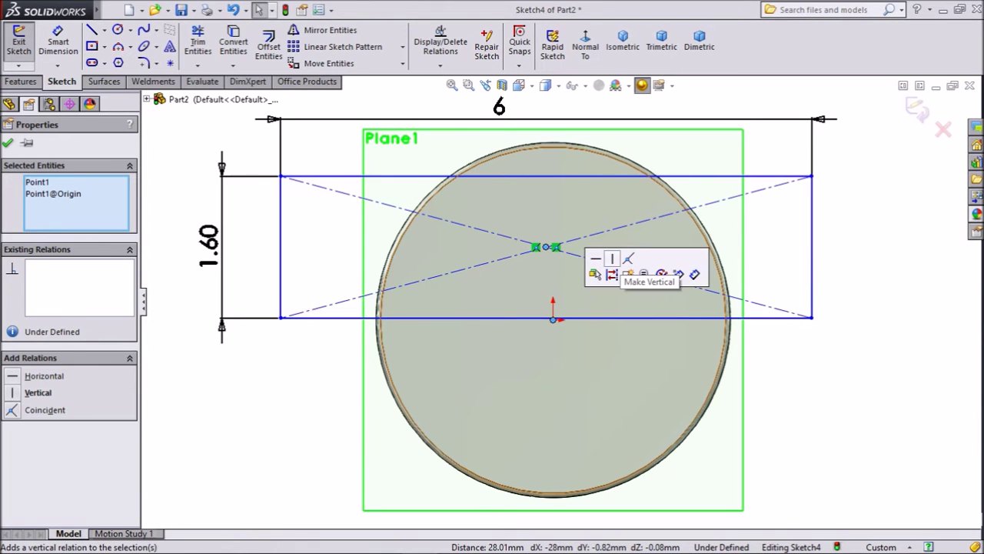
click(612, 258)
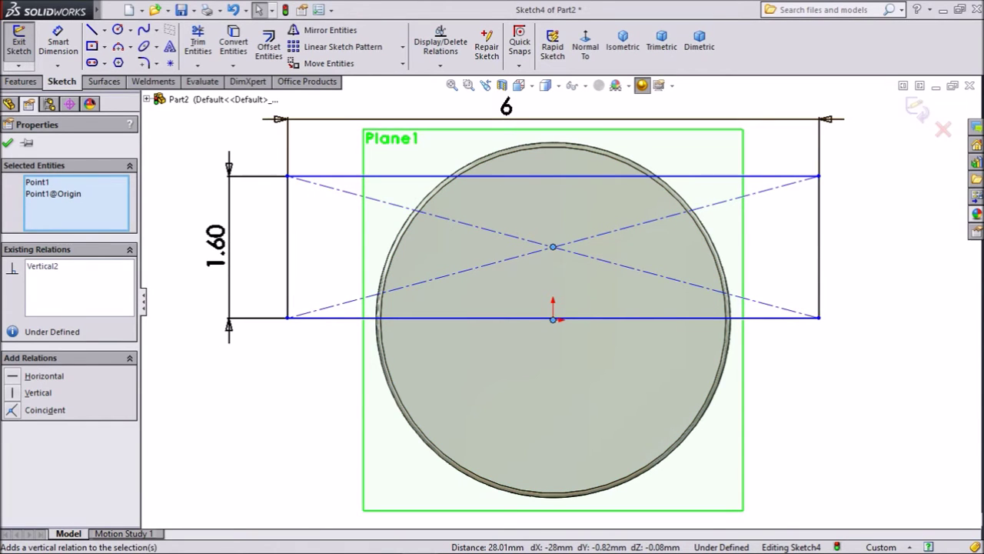
key(Escape)
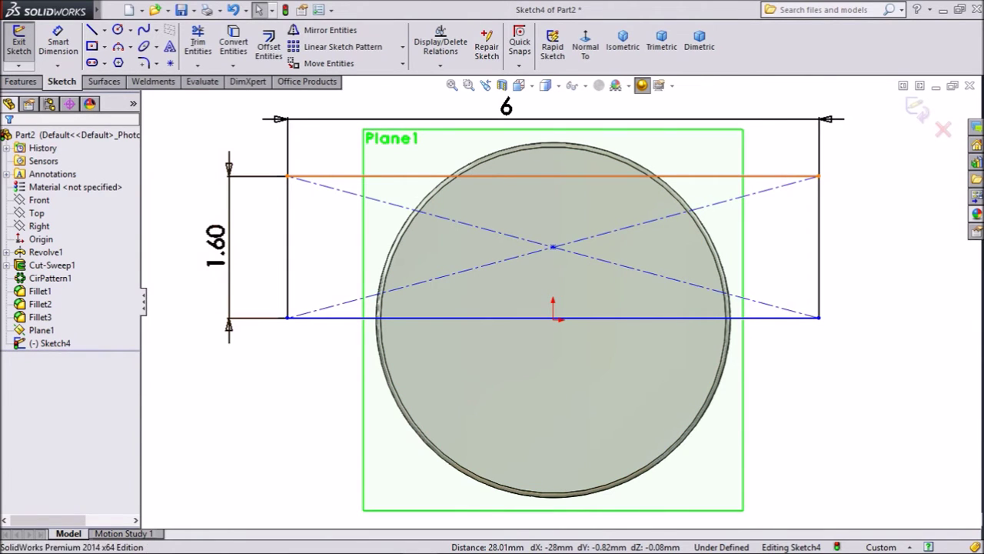
- Make the rectangle's upper line tangent to the cylinder's outer circular edge and close the sketch
click(514, 176)
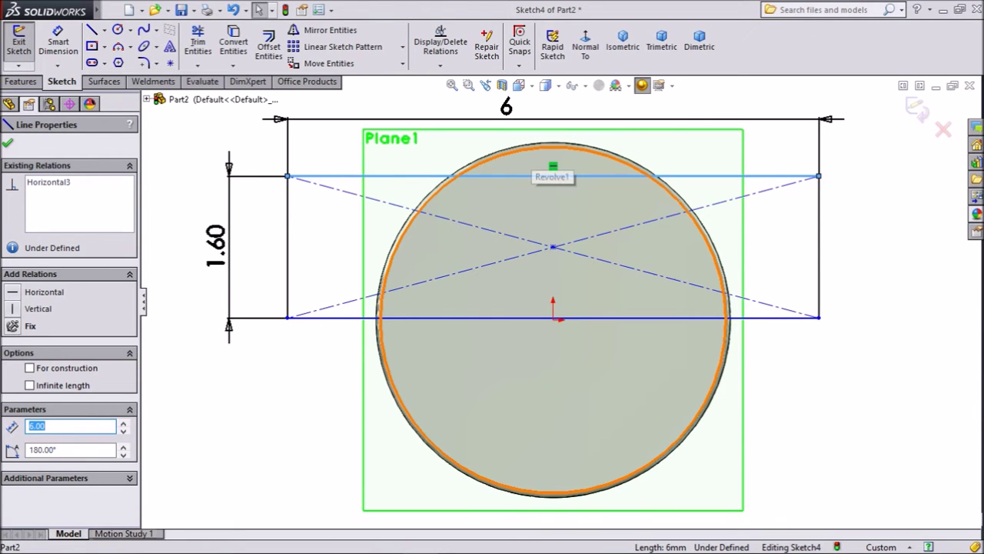
ctrl+click(553, 145)
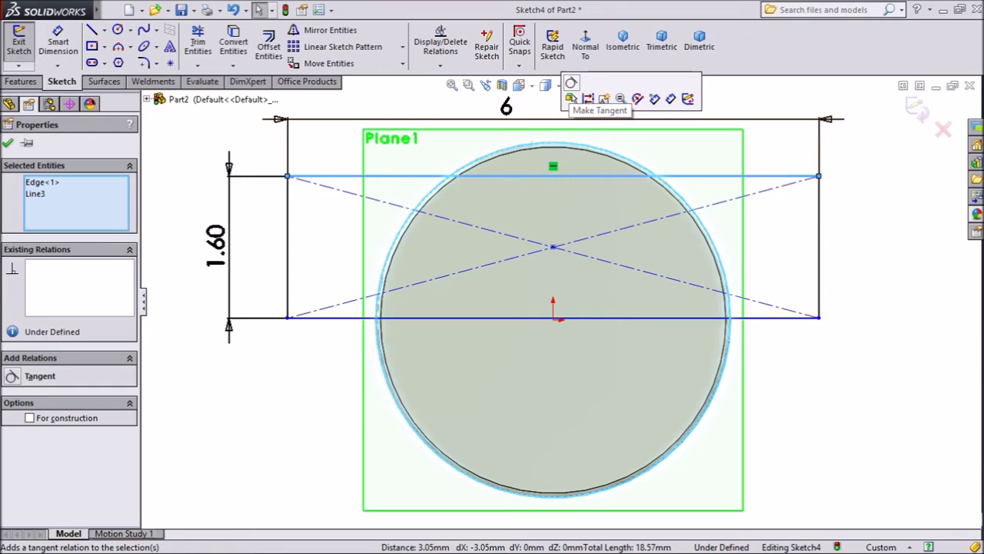
click(570, 85)
click(8, 143)
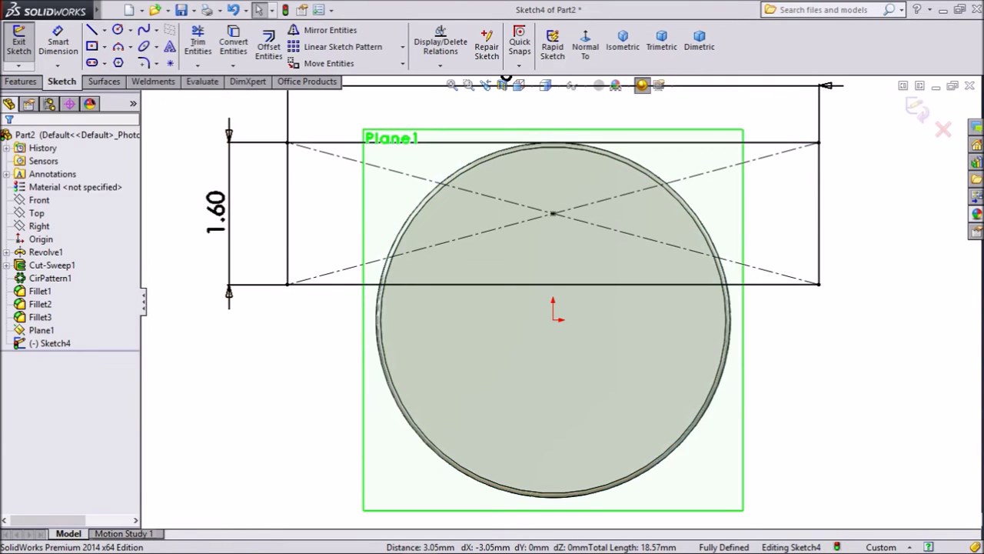
scroll(560, 302, up, 4)
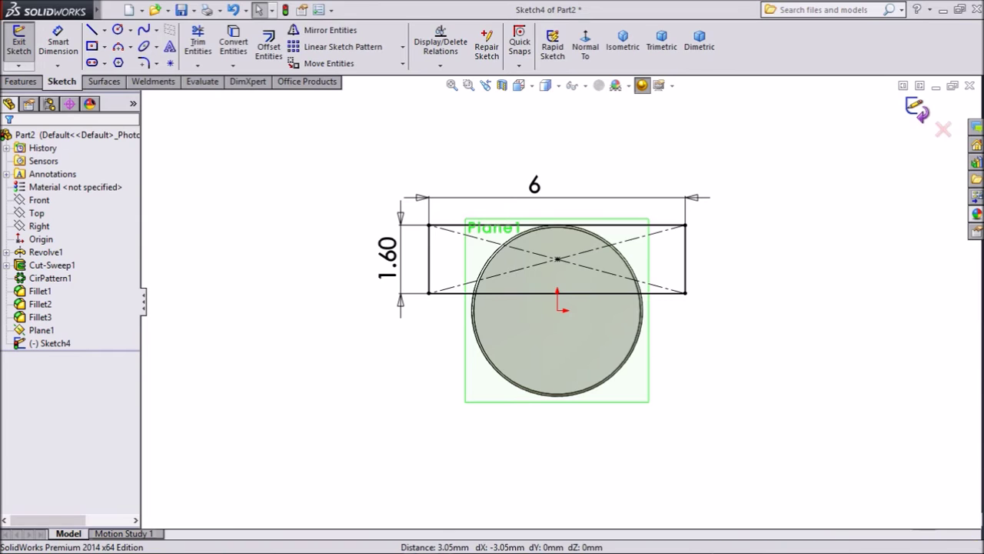
click(918, 110)
- Loft a solid between the rectangle sketch and the cylinder's flat end face
mouse_move(538, 212)
middle_down()
mouse_move(504, 212)
mouse_move(460, 243)
mouse_move(406, 240)
middle_up()
scroll(289, 393, down, 2)
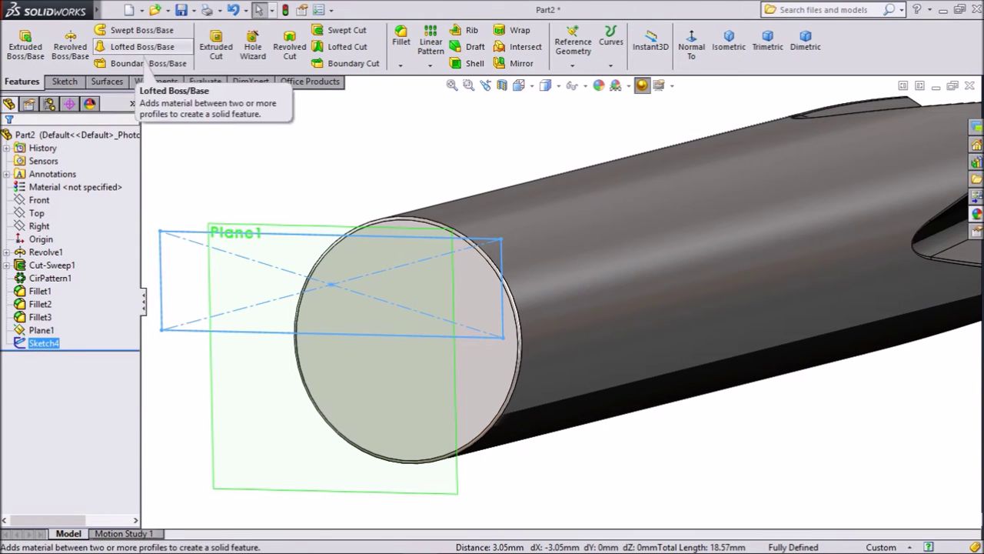
click(143, 47)
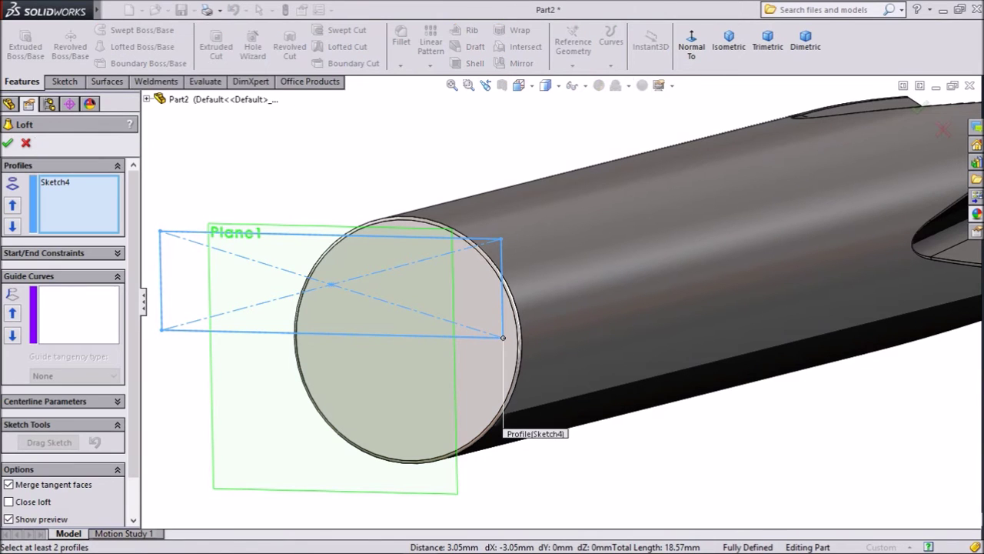
click(511, 383)
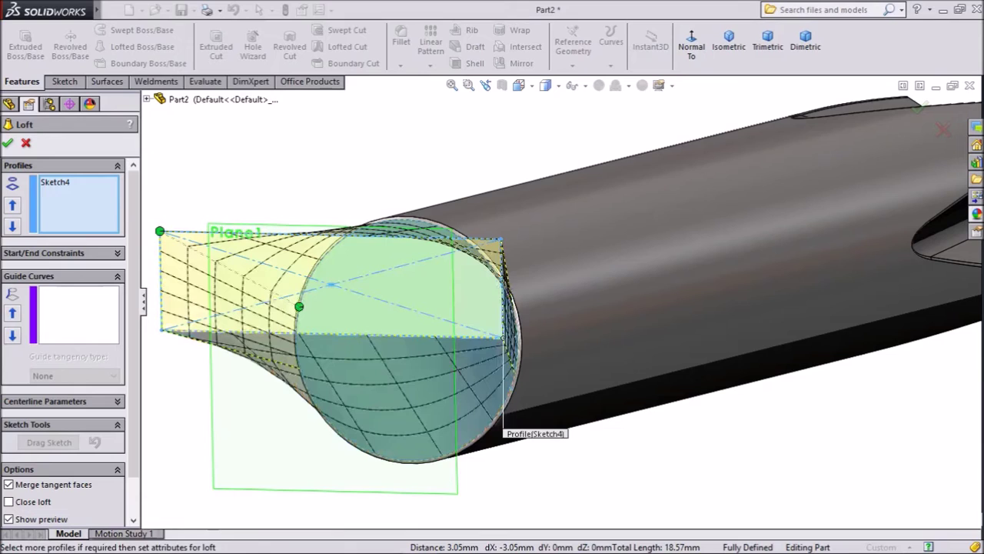
scroll(562, 302, up, 3)
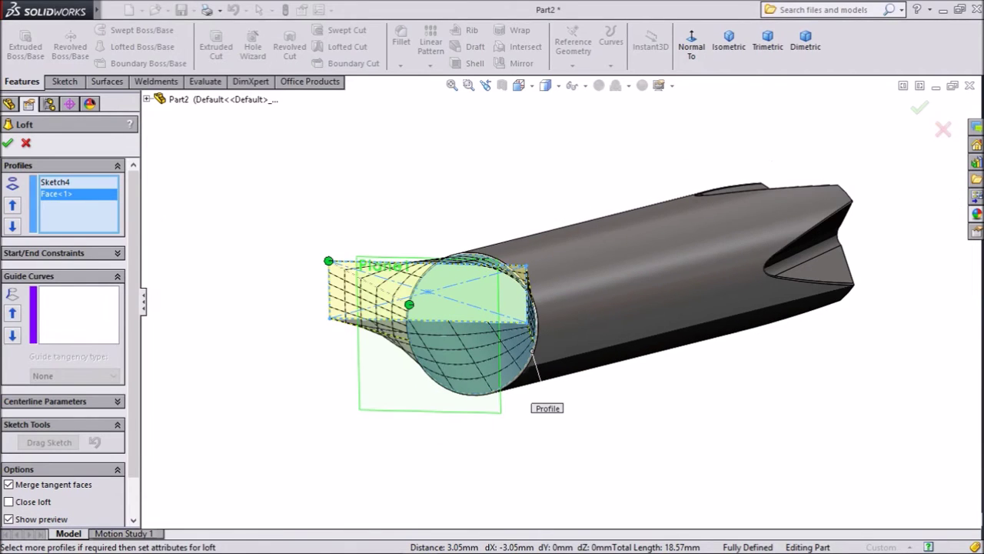
middle_drag(562, 302, 542, 319)
click(8, 143)
scroll(560, 304, up, 2)
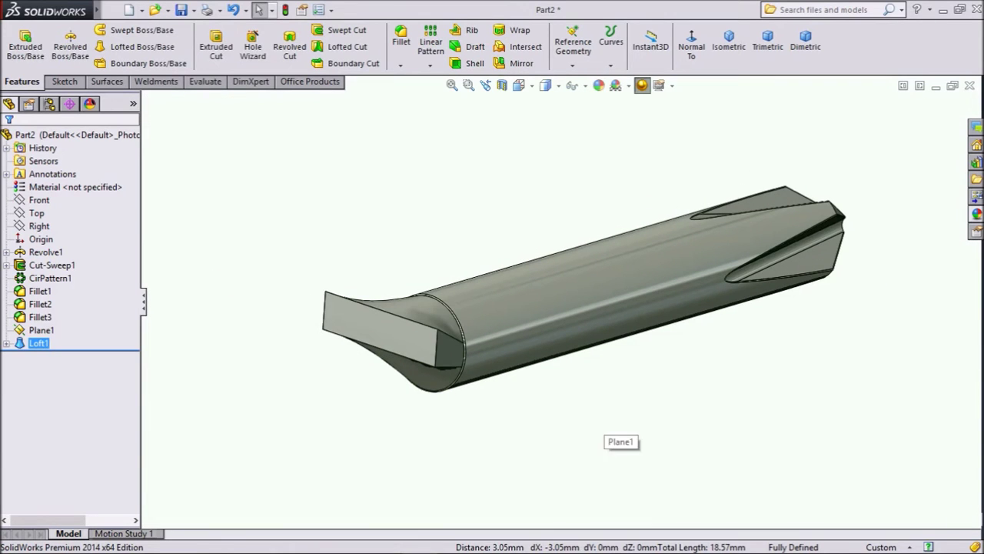
click(42, 329)
click(712, 364)
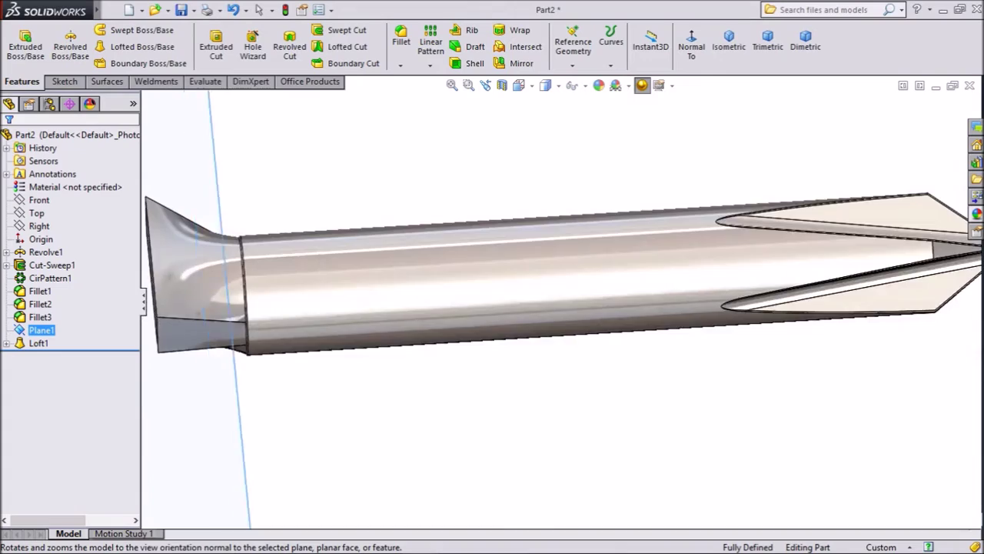
middle_drag(769, 277, 472, 477)
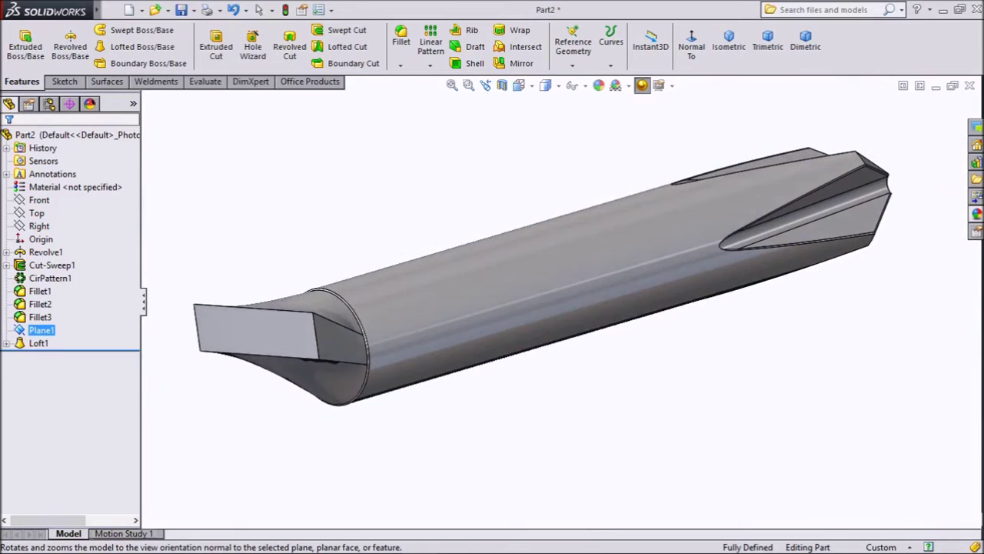
- Start a sketch on the loft's rectangular end face and convert the face's outline into sketch lines
click(296, 327)
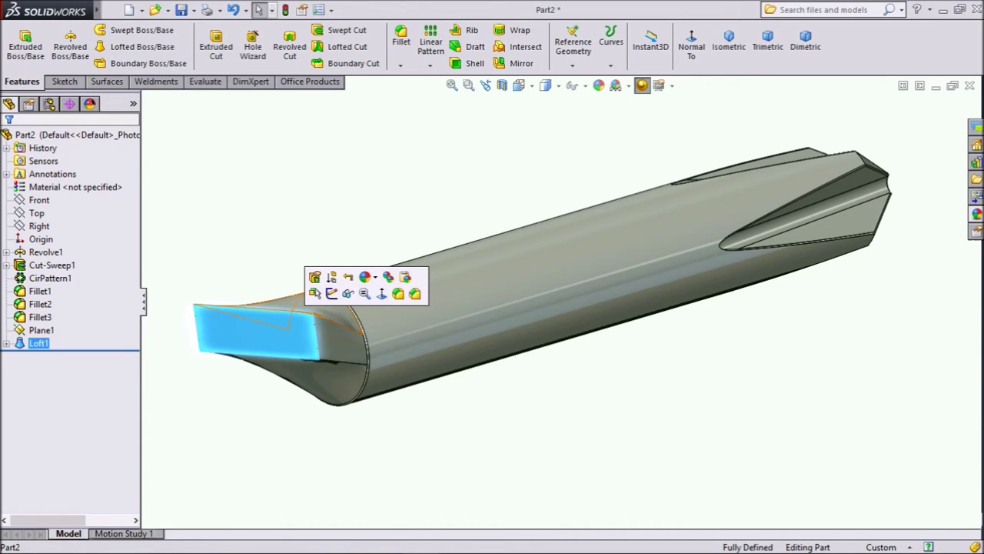
click(331, 292)
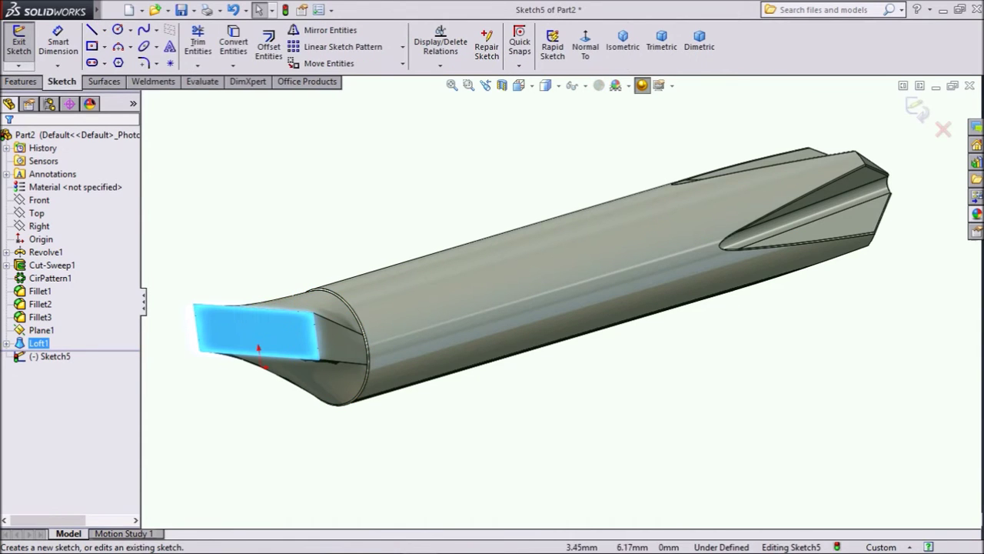
click(233, 42)
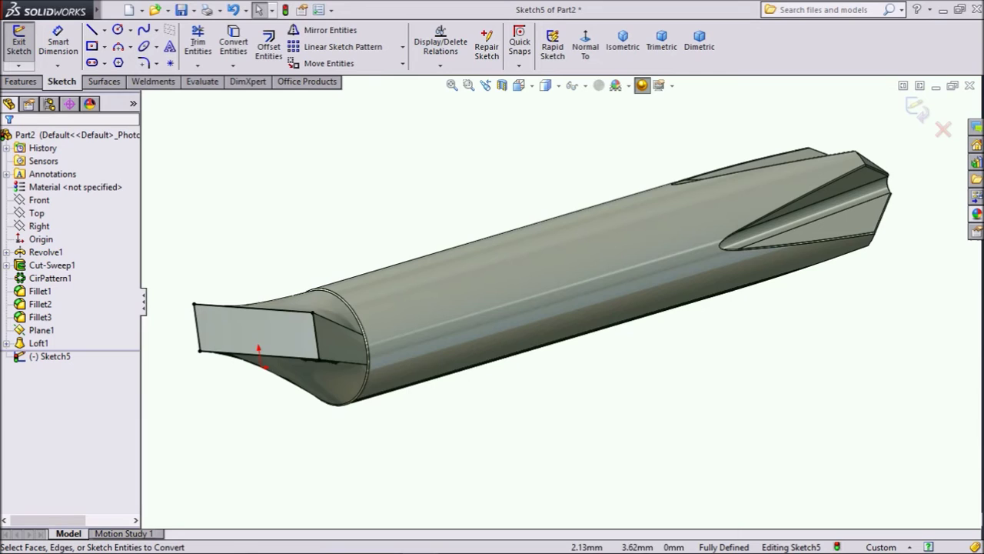
scroll(274, 340, up, 1)
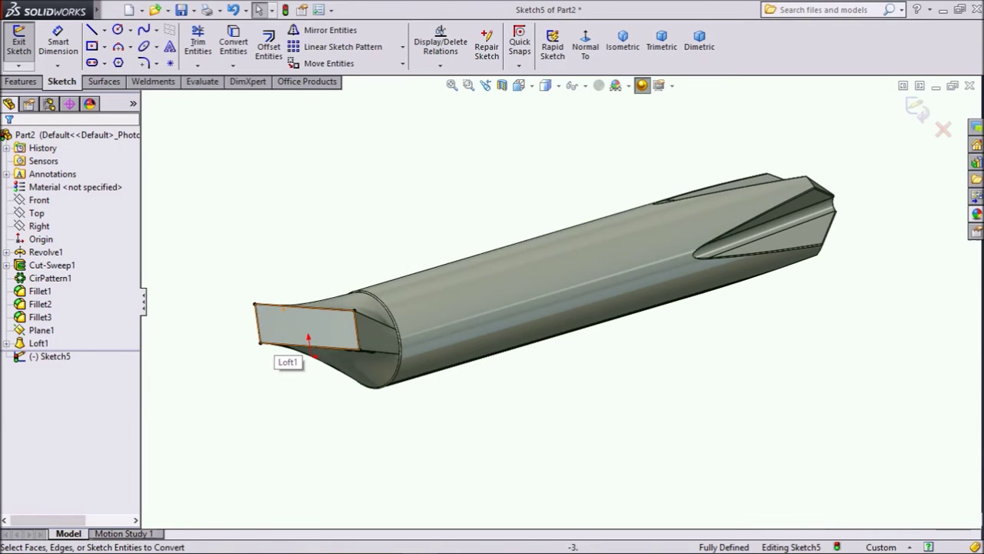
- Extrude the converted rectangle 11.5 mm outward from the loft's end face as a solid shank
click(21, 82)
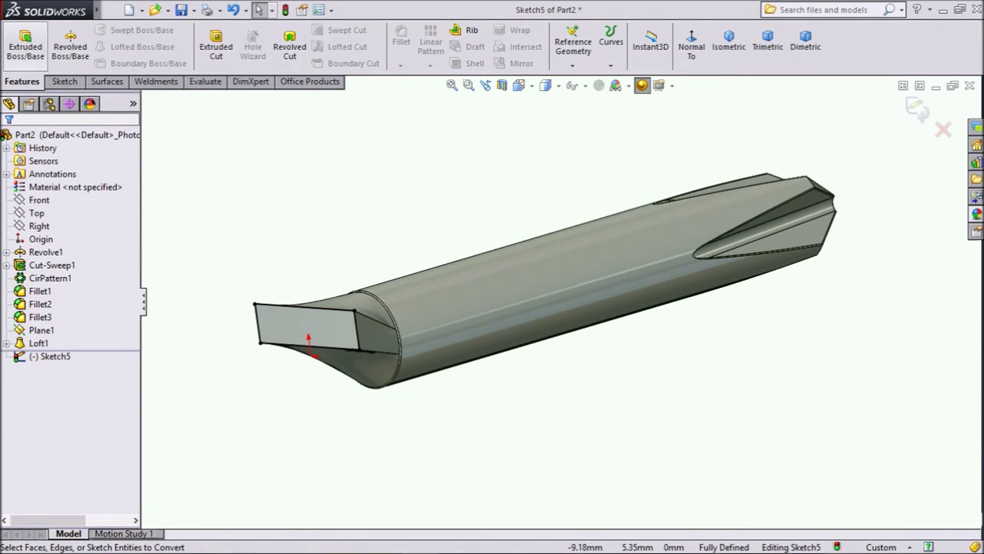
click(26, 45)
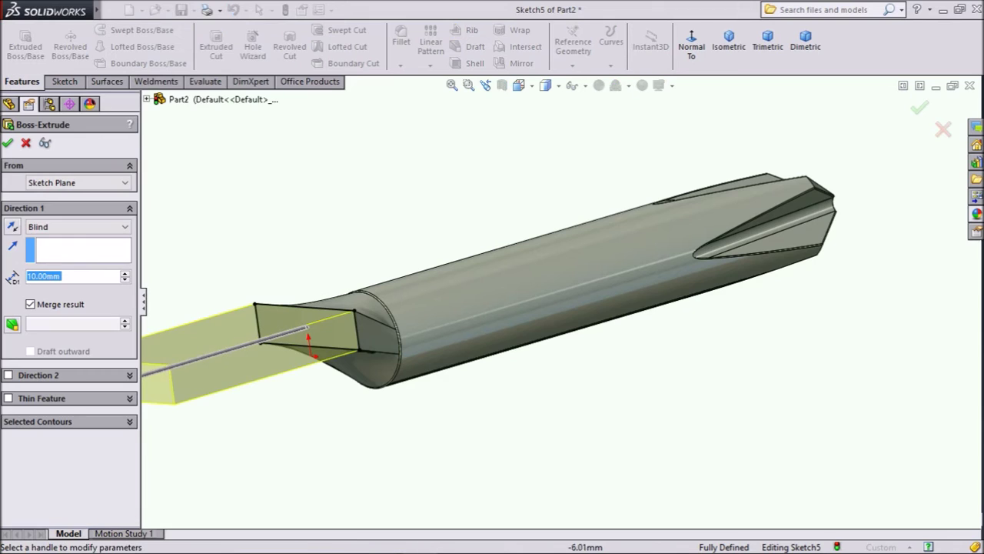
scroll(560, 303, up, 2)
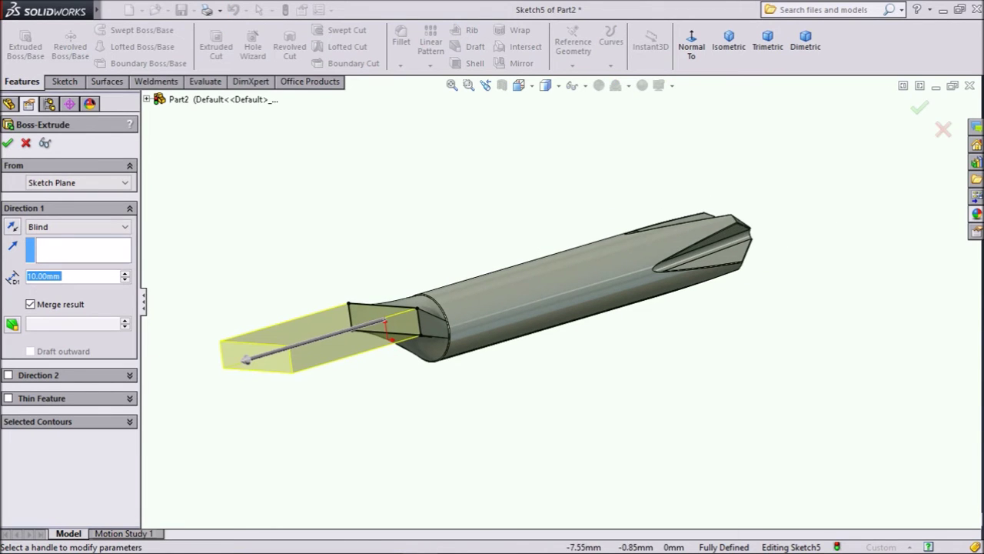
middle_drag(541, 139, 560, 202)
drag(60, 276, 53, 276)
text(11.5)
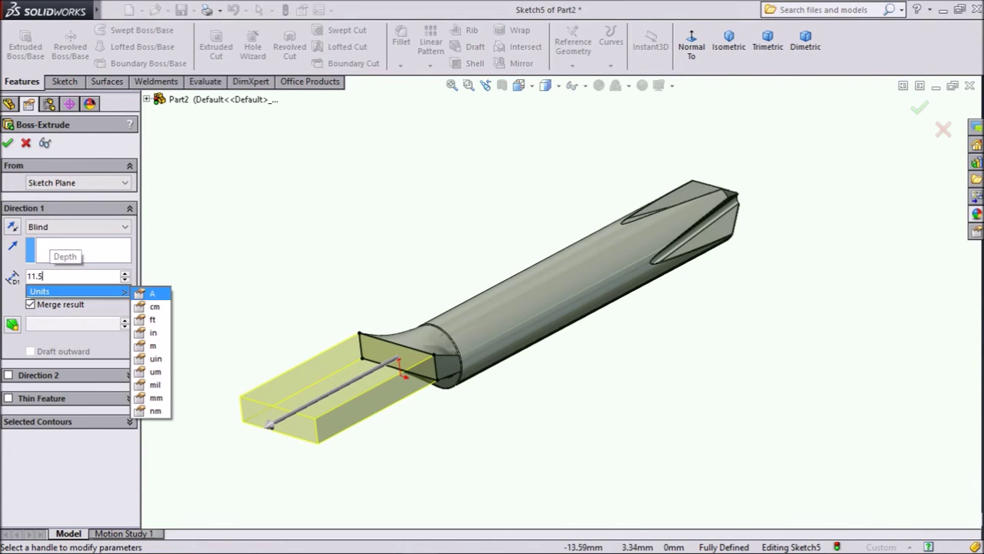
key(Return)
key(Return)
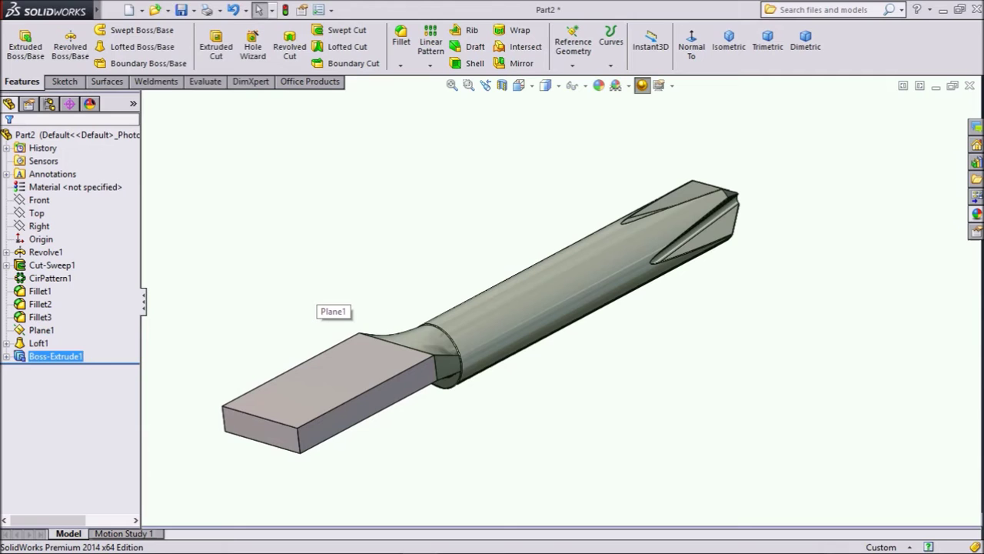
- Hide the reference plane Plane1
click(315, 292)
middle_drag(316, 291, 438, 342)
scroll(561, 303, up, 8)
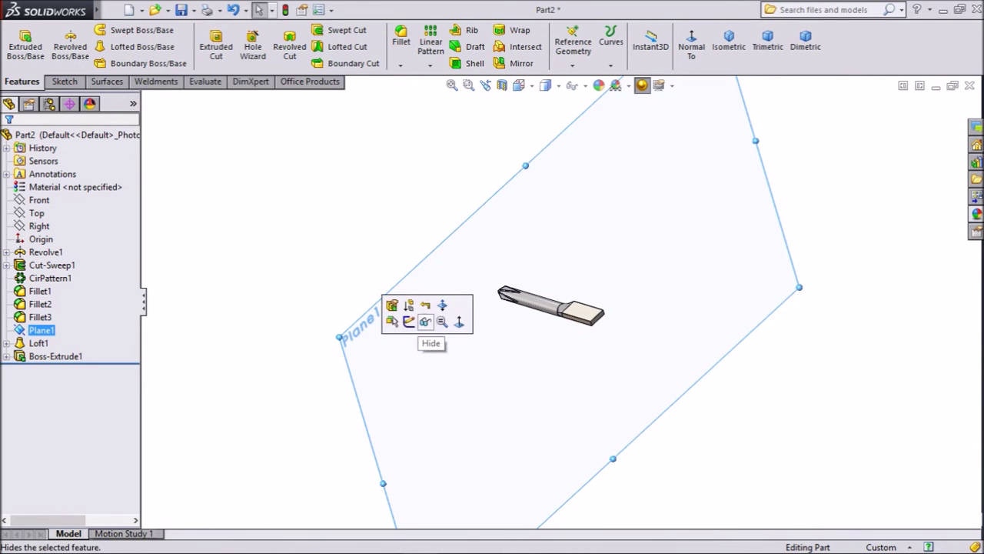
click(415, 323)
scroll(576, 311, down, 7)
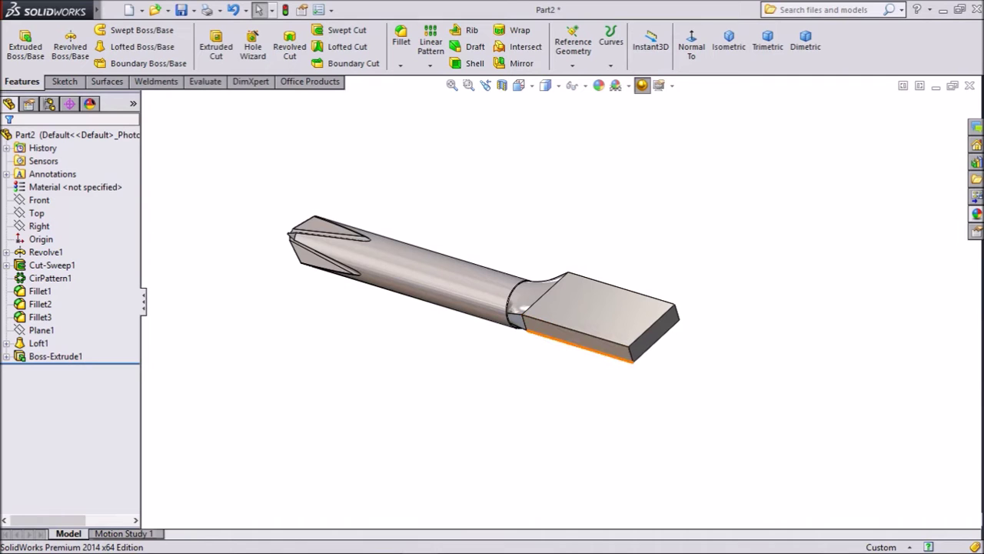
- Start a sketch on the rectangular shank's wide flat face and view it straight on
scroll(604, 374, up, 1)
scroll(604, 374, down, 1)
middle_drag(600, 346, 612, 250)
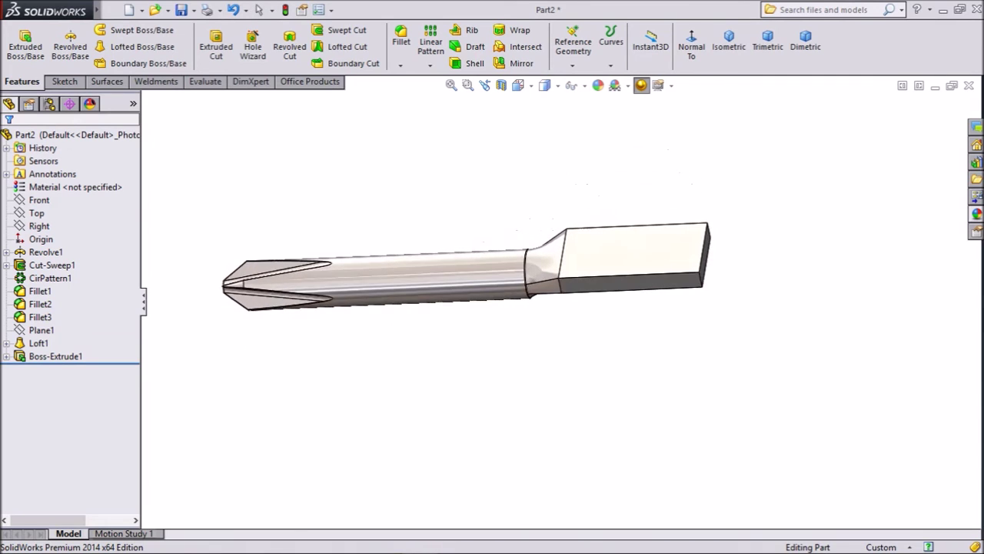
scroll(618, 246, down, 3)
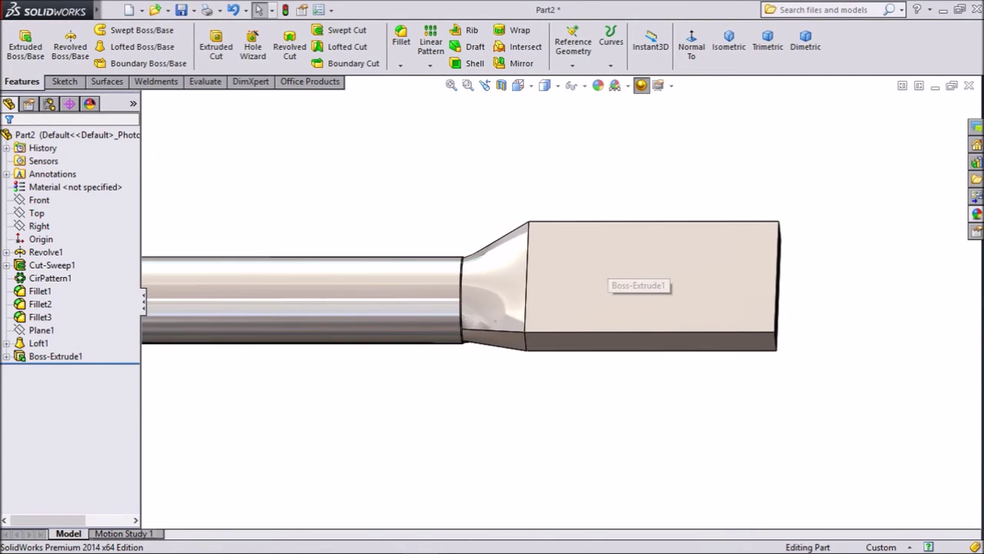
click(653, 280)
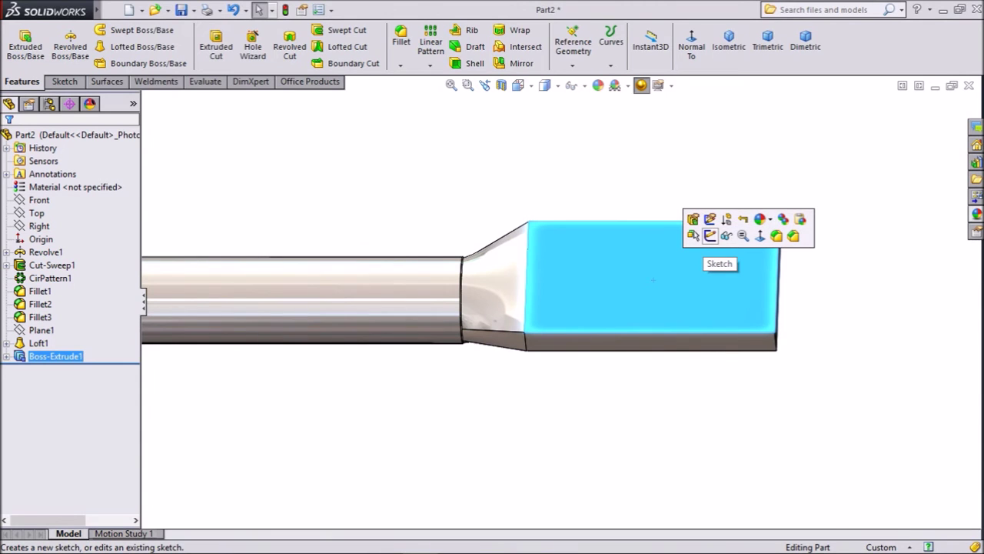
click(709, 235)
click(585, 44)
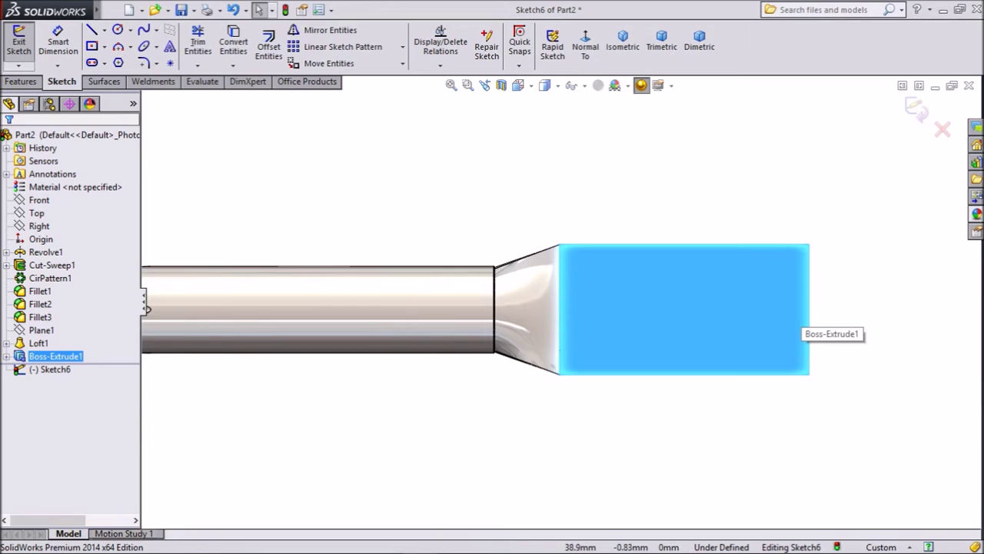
scroll(798, 302, down, 1)
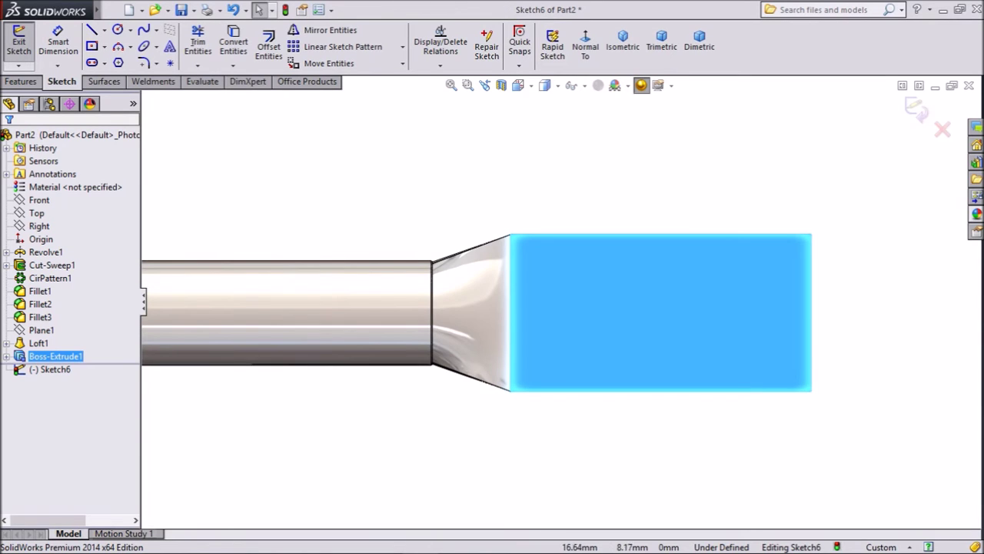
- Sketch a circle near the free end of the shank's wide face and dimension its diameter to 2 mm
click(118, 30)
drag(705, 322, 730, 330)
scroll(734, 331, down, 3)
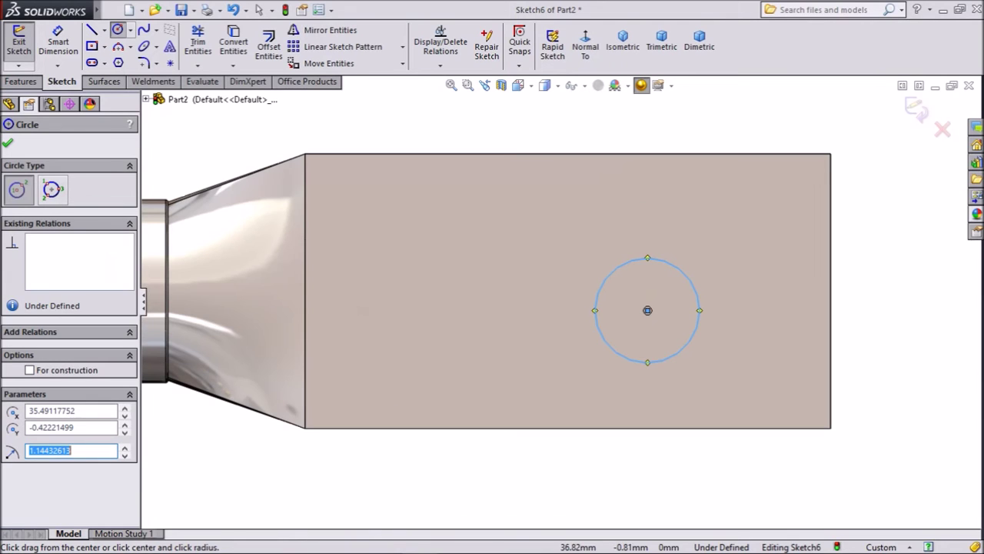
click(58, 42)
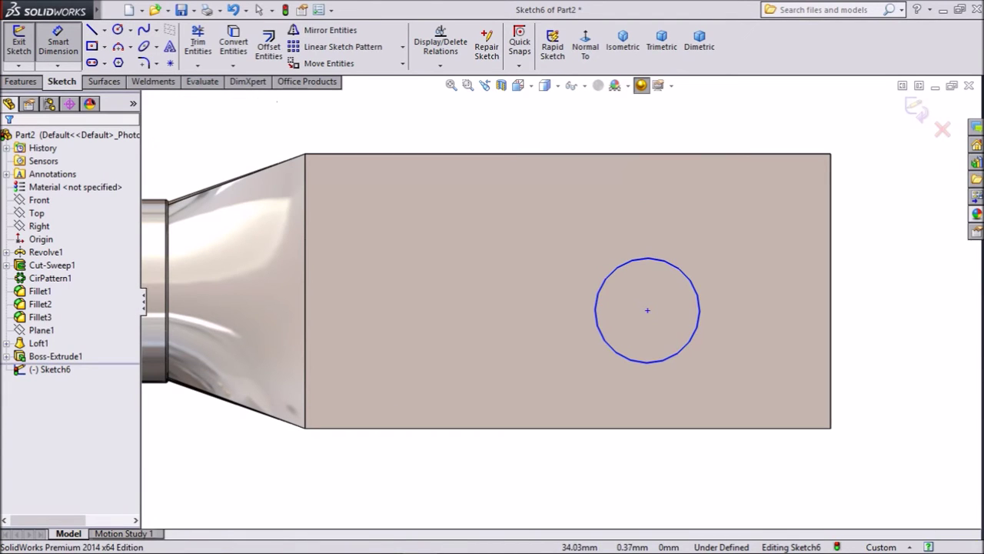
click(699, 308)
click(711, 136)
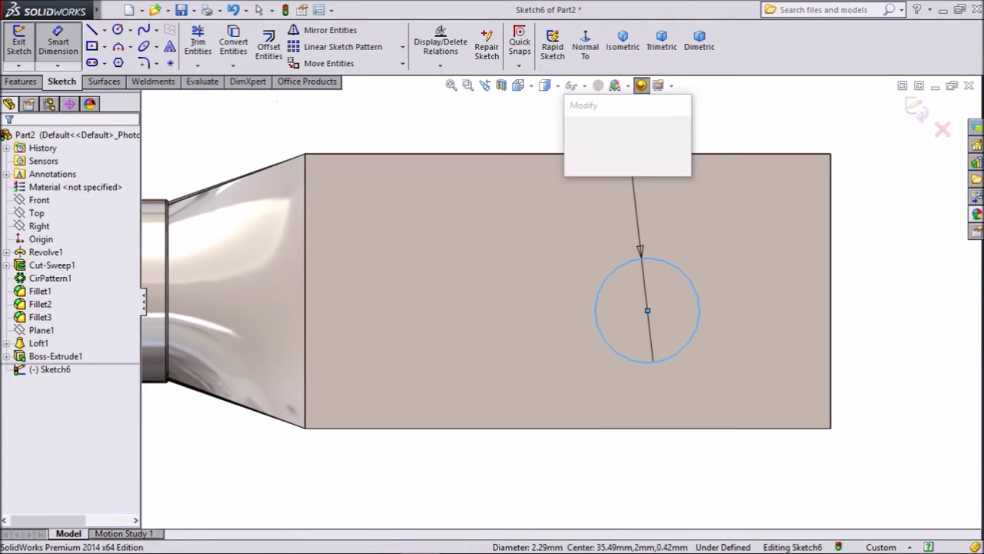
text(2)
key(Return)
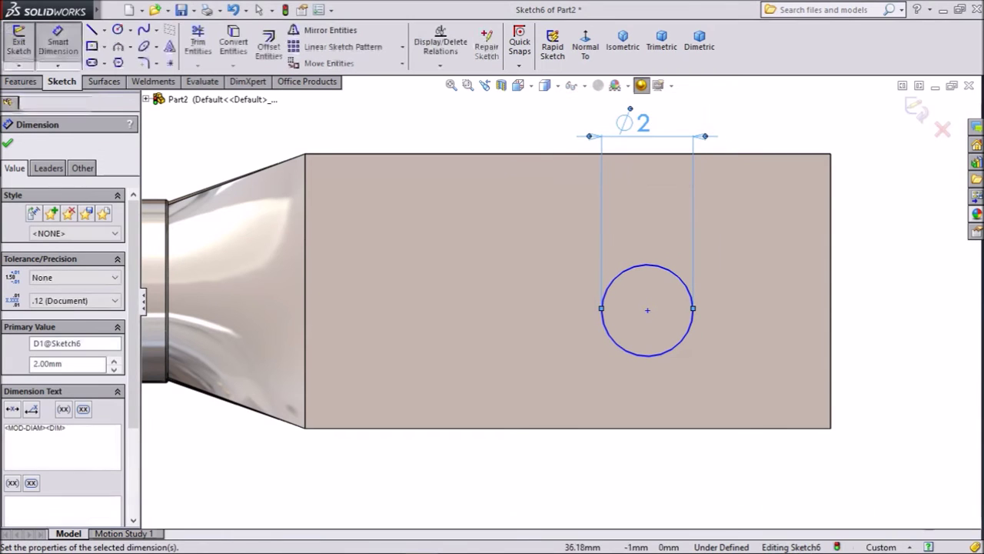
- Dimension the circle's center 3.5 mm from the shank's short free-end edge
click(647, 310)
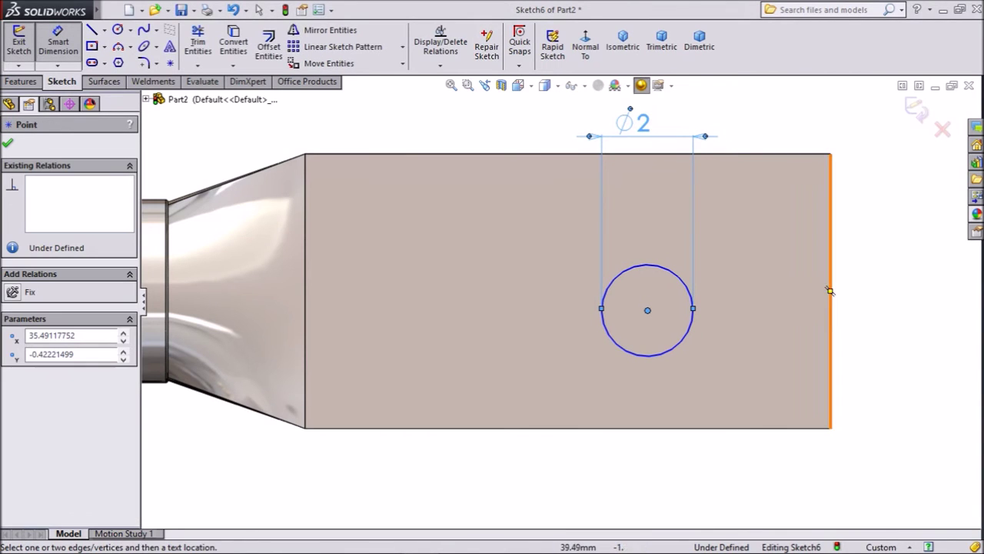
click(829, 291)
click(761, 467)
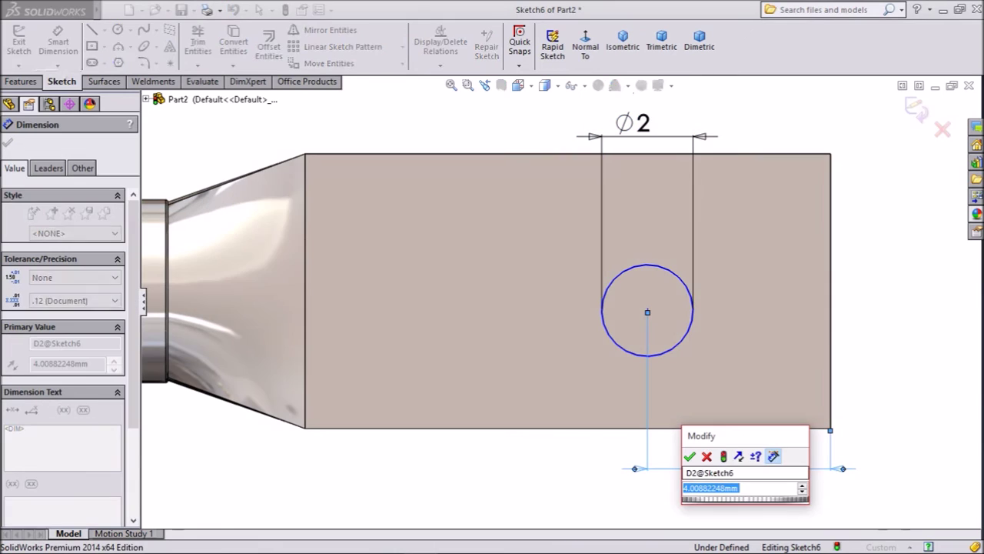
text(3.5)
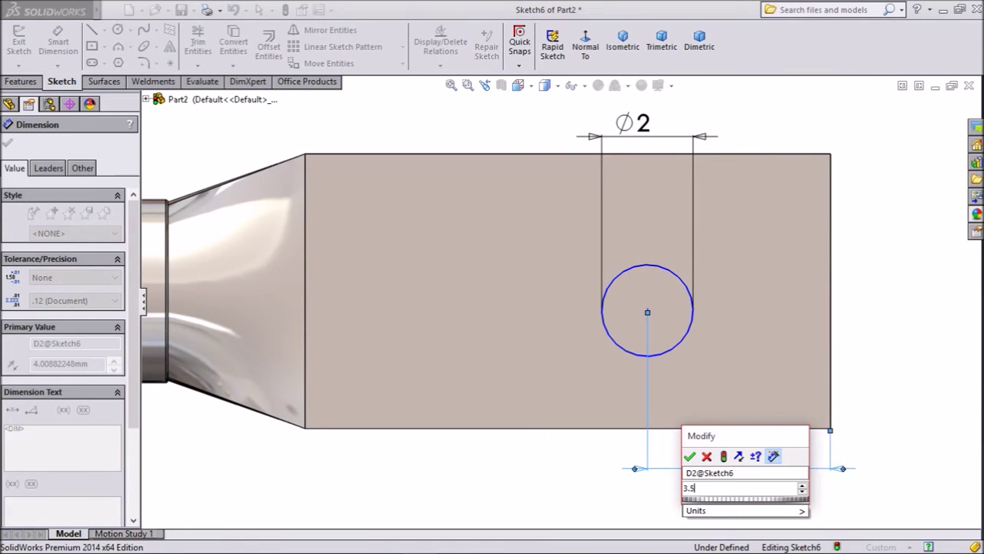
key(Return)
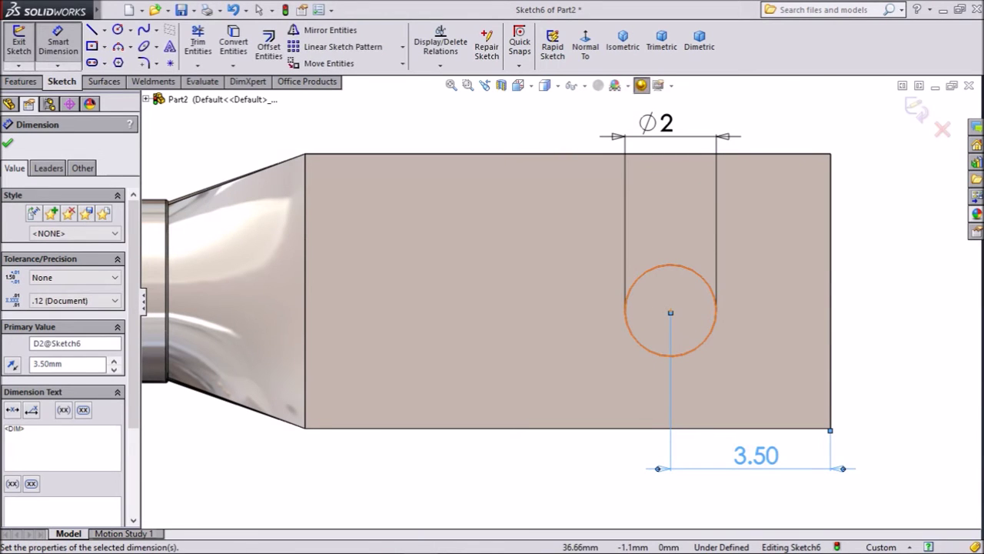
- Dimension the circle 3.2 mm from the lower long edge of the shank's wide face
click(699, 345)
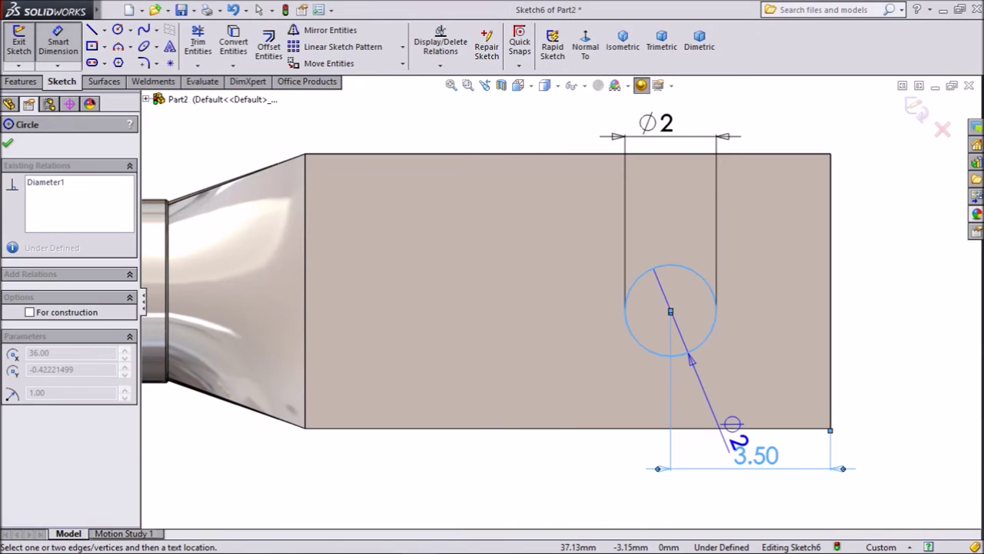
click(567, 427)
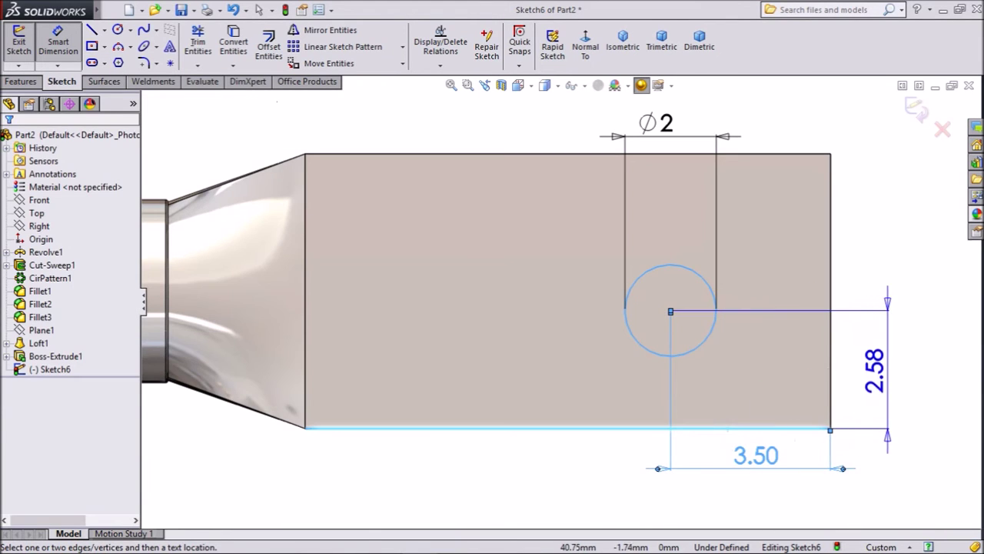
click(874, 371)
text(3.2)
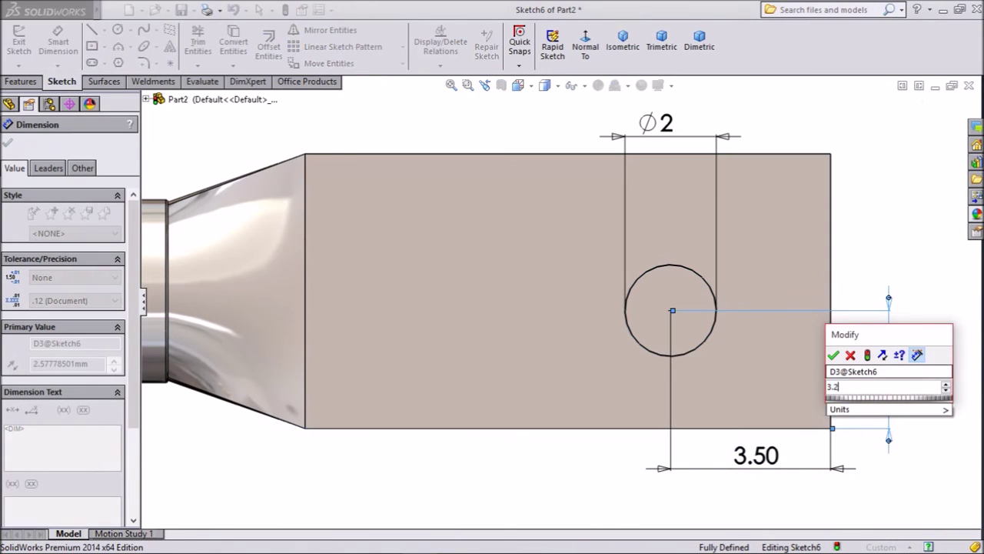
click(833, 354)
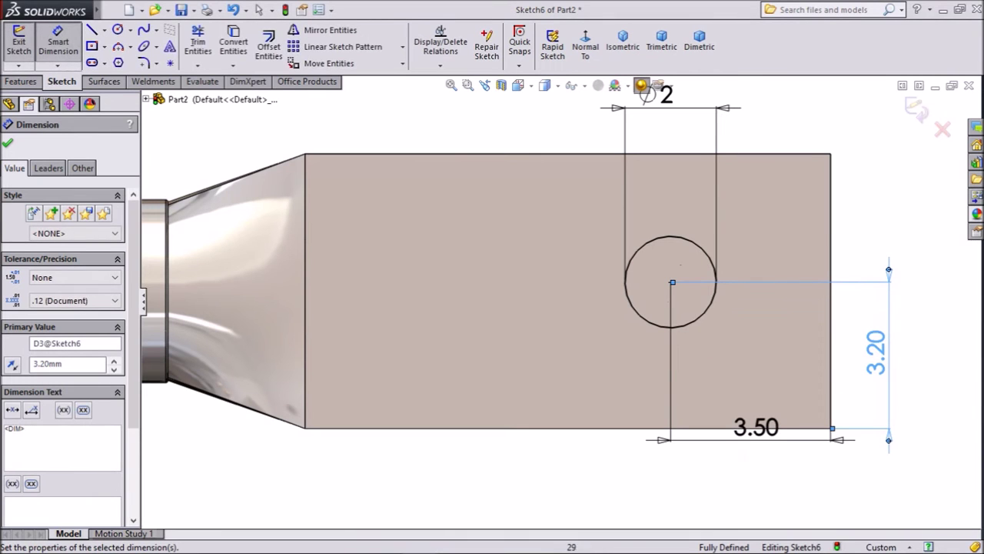
key(Escape)
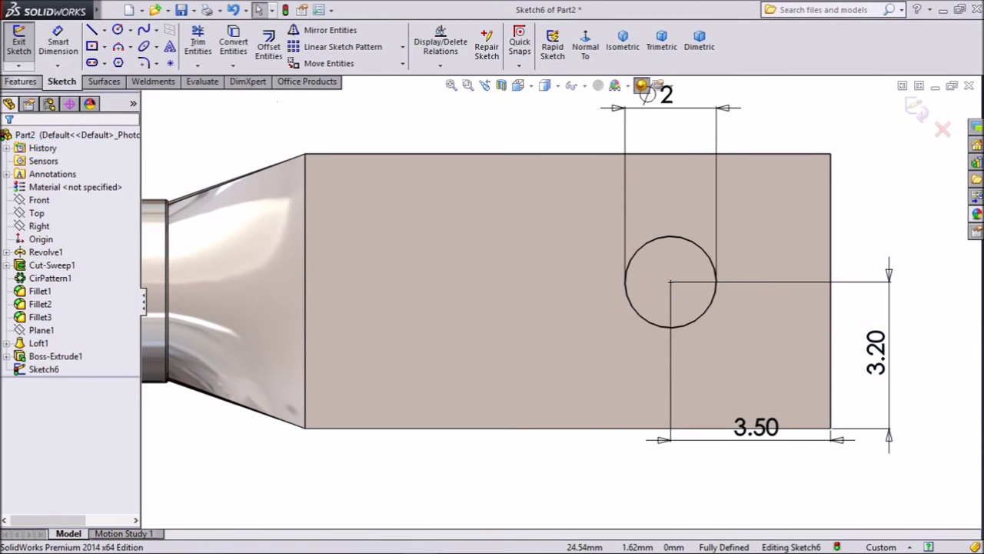
- Cut the circle through the shank with an extruded cut set to Through All
click(21, 82)
click(216, 44)
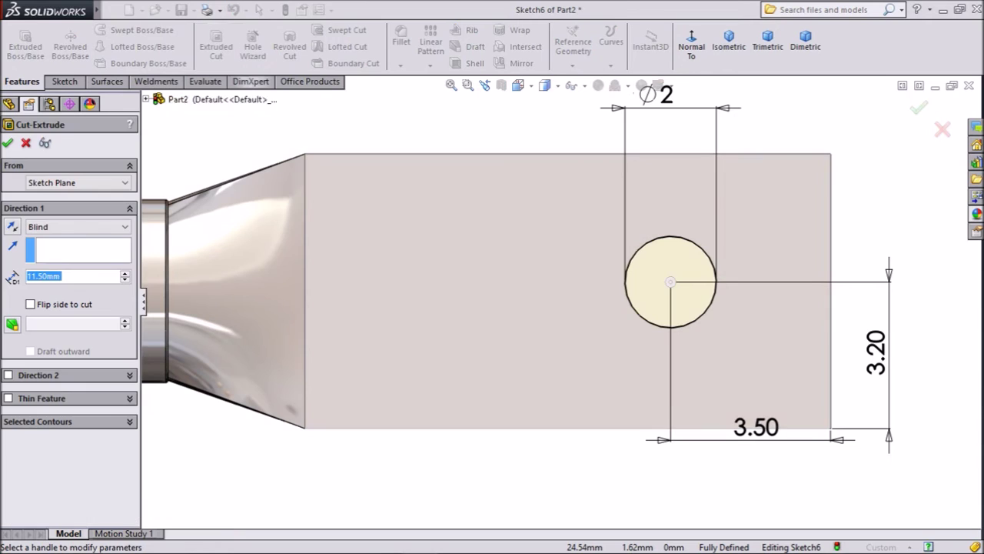
click(78, 226)
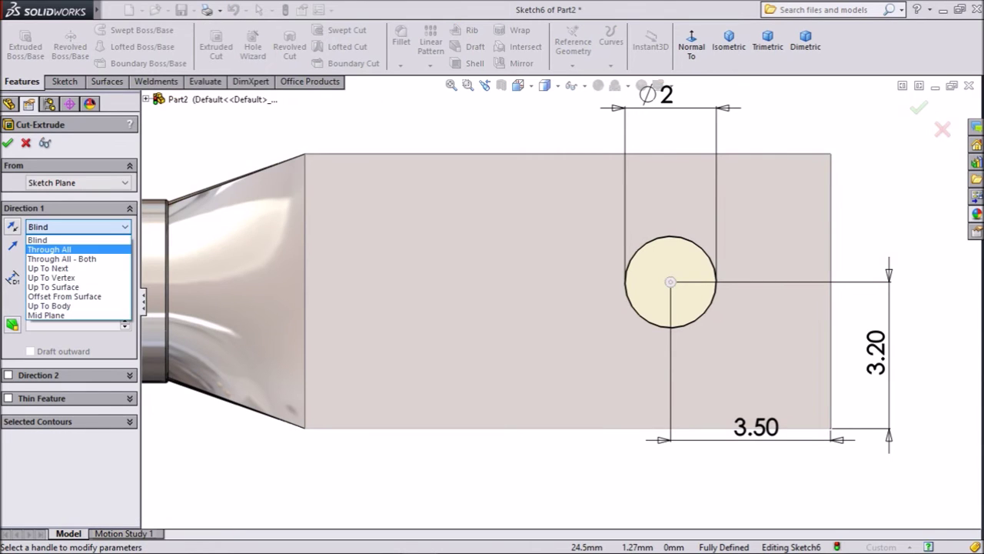
click(51, 249)
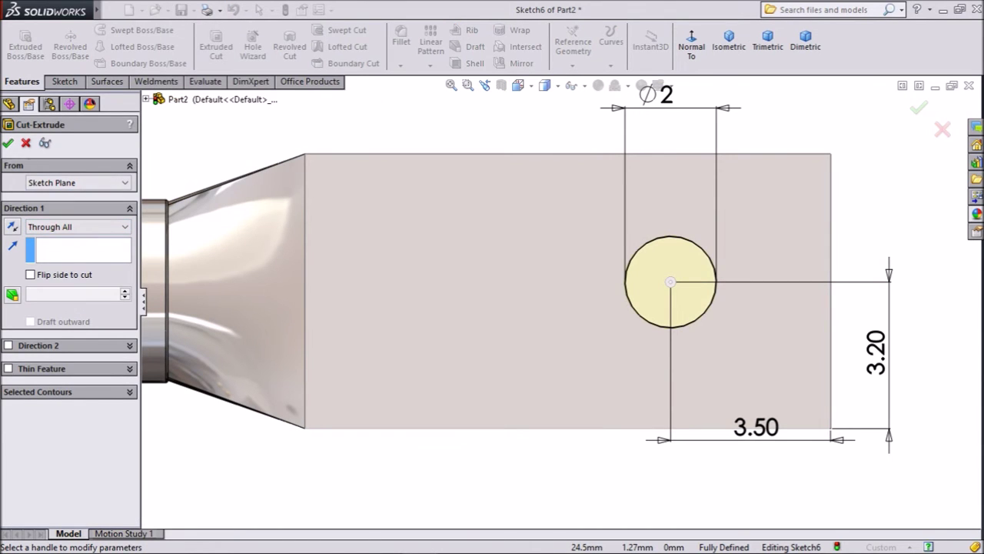
click(8, 143)
scroll(608, 298, up, 3)
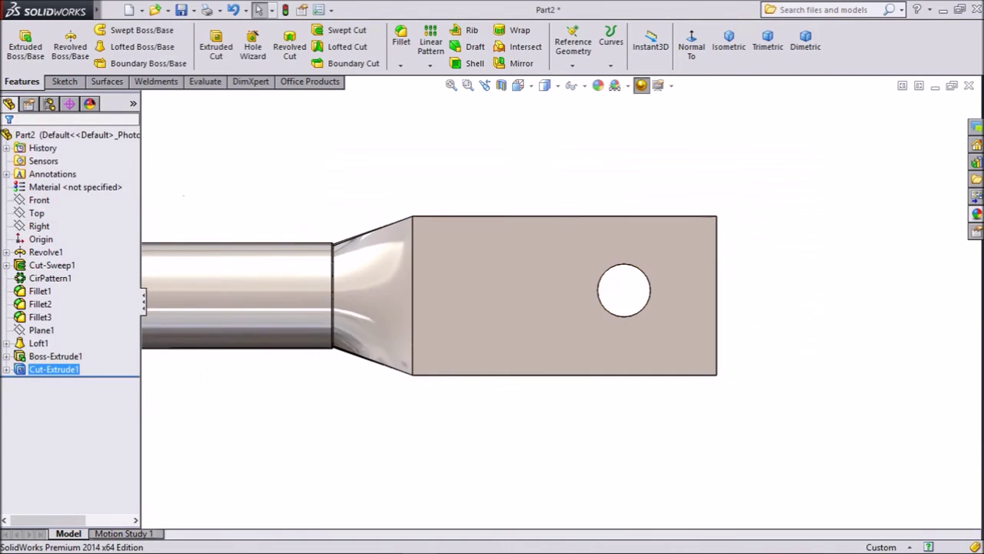
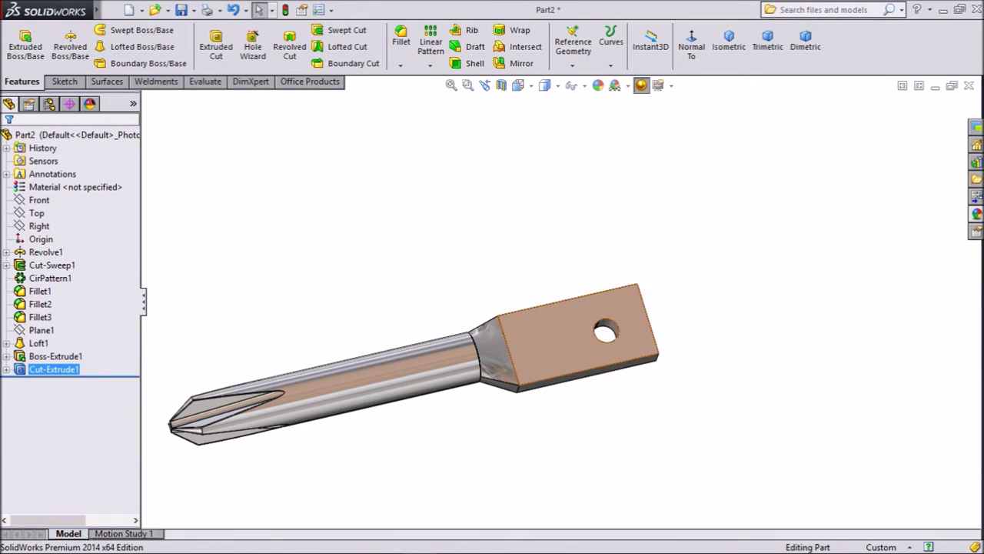
- Start a new sketch on the shank's wide flat face around the hole and view it straight on
scroll(572, 357, down, 4)
middle_drag(510, 390, 525, 430)
click(592, 327)
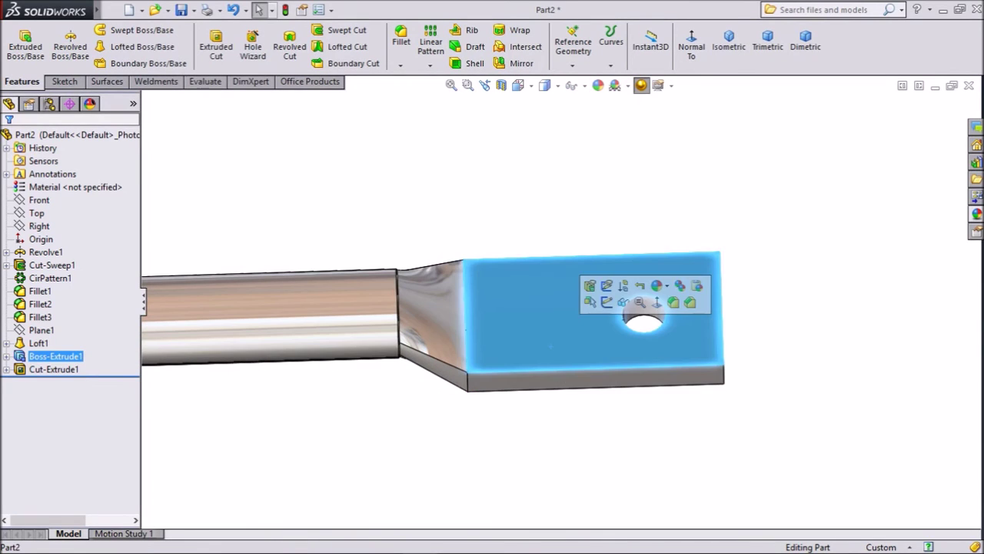
click(606, 302)
click(585, 46)
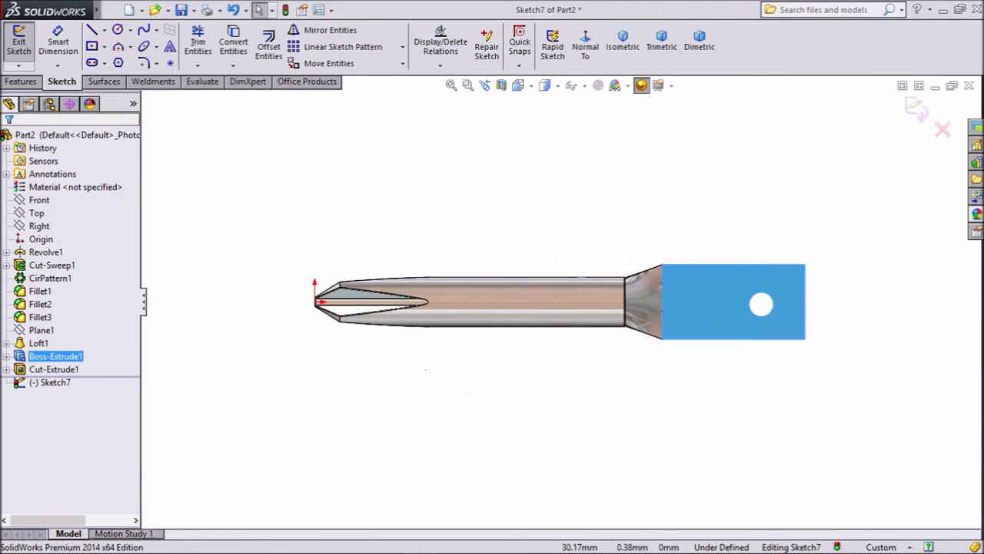
- Examine the lofted transition between the cylinder and the rectangular shank from several angles
scroll(726, 314, down, 2)
middle_drag(594, 438, 607, 219)
scroll(617, 344, down, 5)
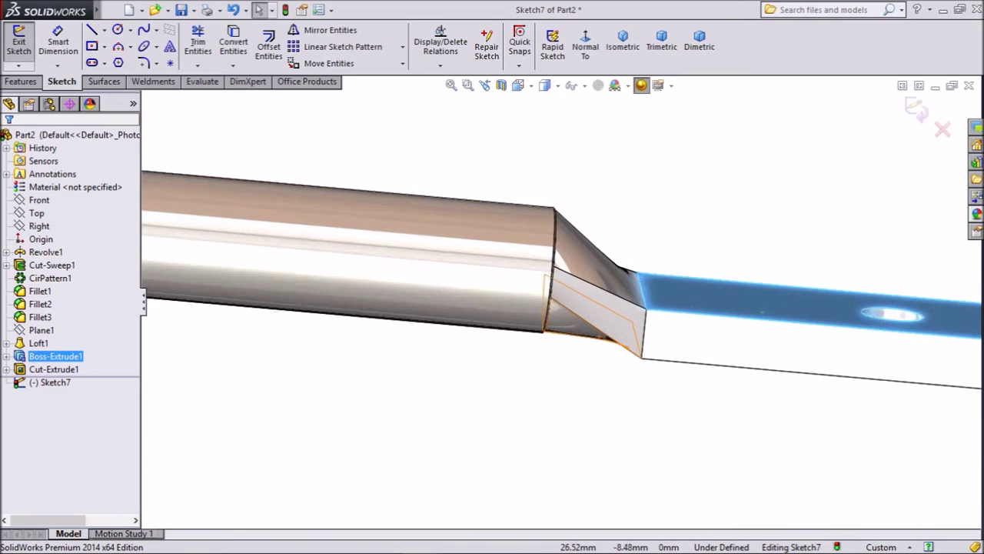
middle_drag(525, 179, 531, 209)
key(Down)
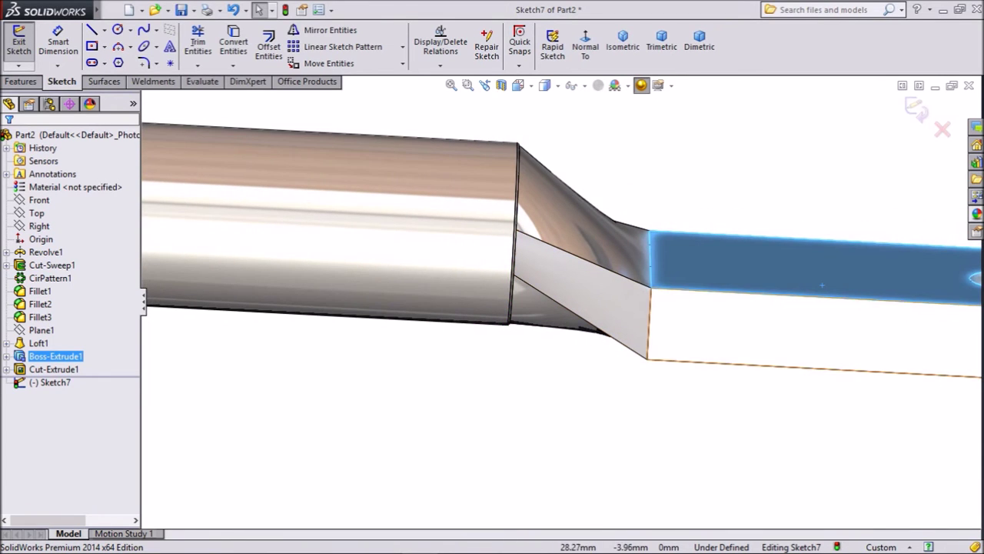
key(Down)
key(Down)
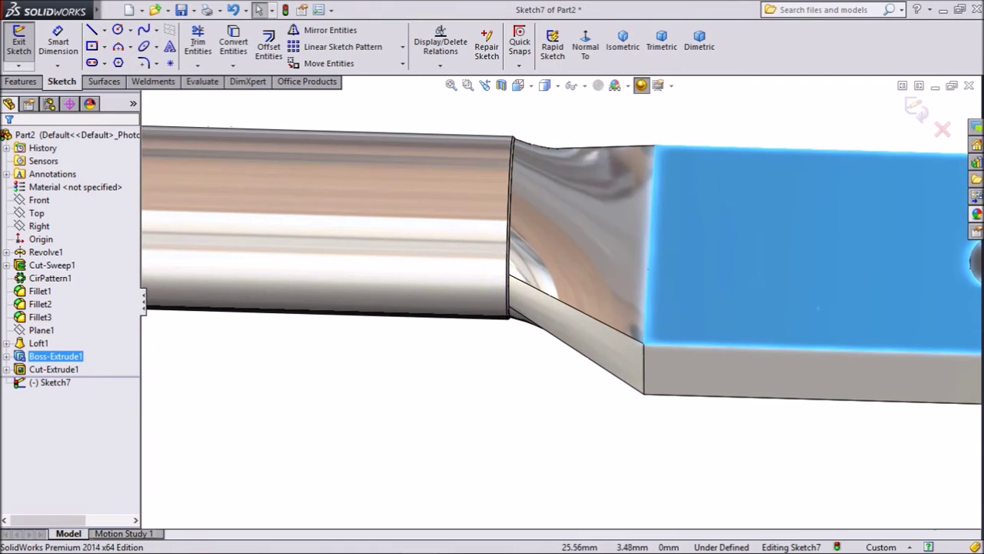
- Sketch four connected lines: along the cylinder's lower edge, about 2.5 mm down, about 4 mm across, and about 4.15 mm up to the shank's starting edge
click(585, 46)
scroll(676, 311, down, 4)
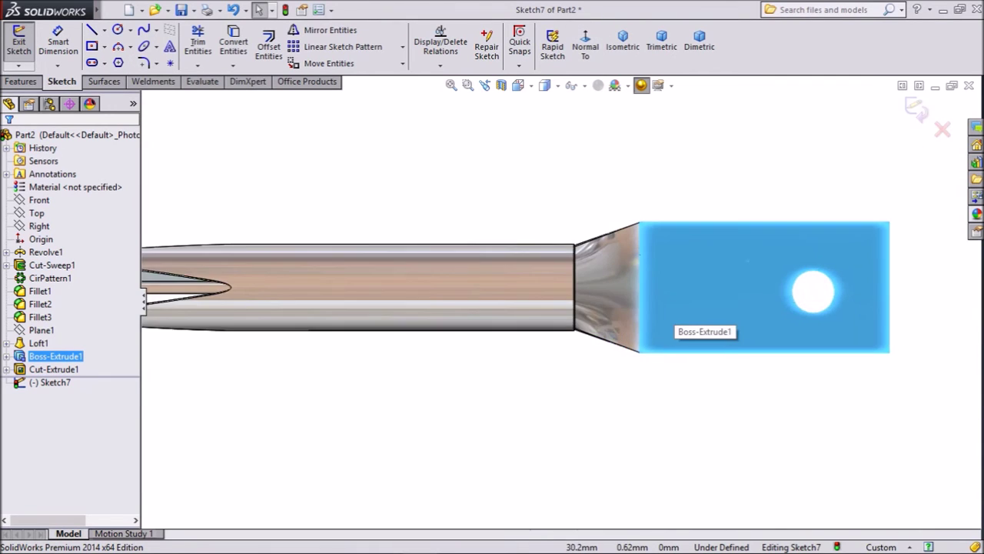
scroll(609, 292, down, 2)
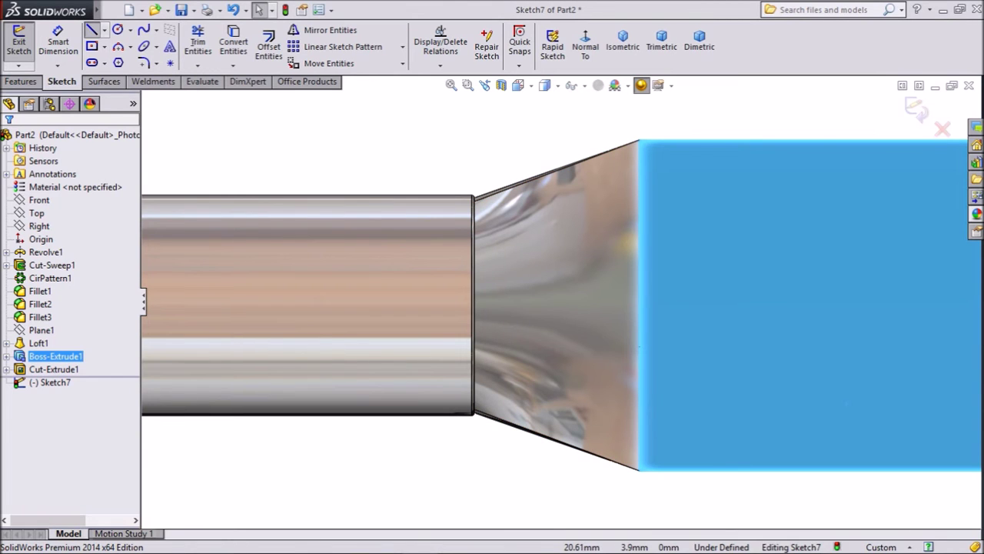
click(92, 30)
scroll(473, 463, down, 2)
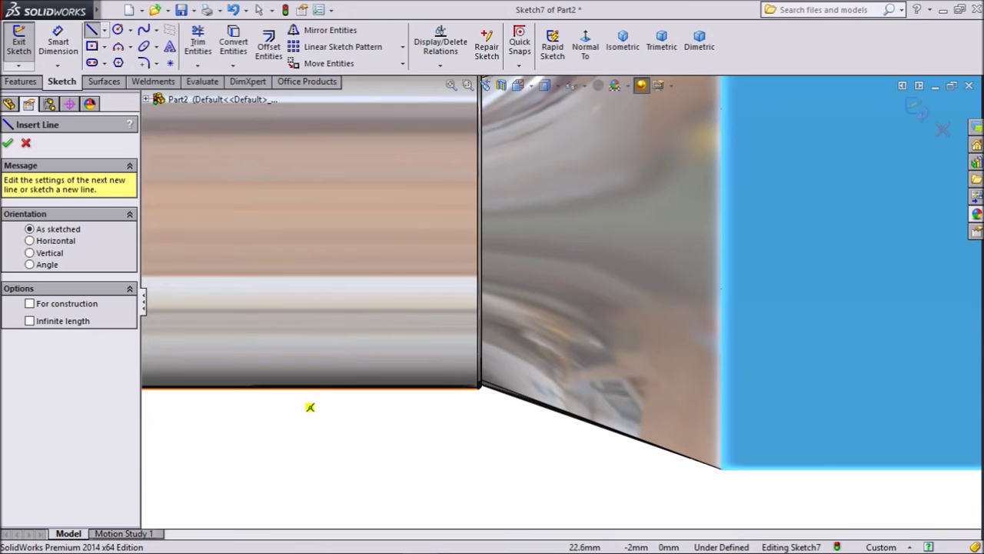
click(309, 407)
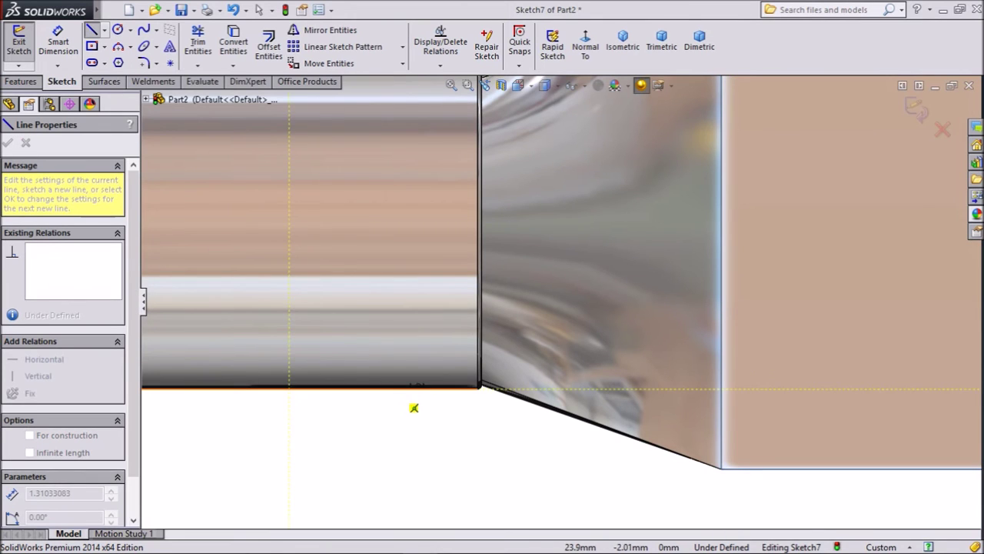
click(393, 389)
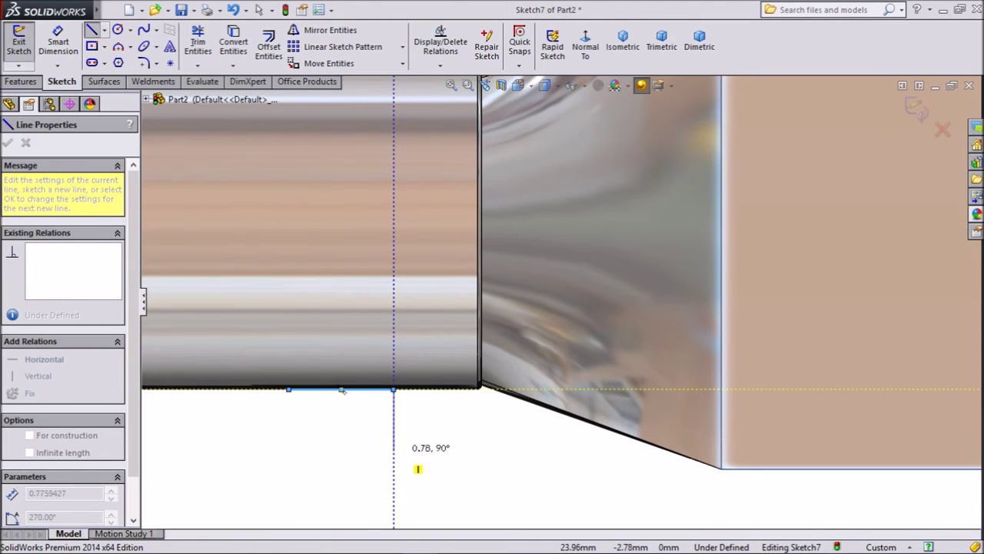
scroll(412, 486, up, 3)
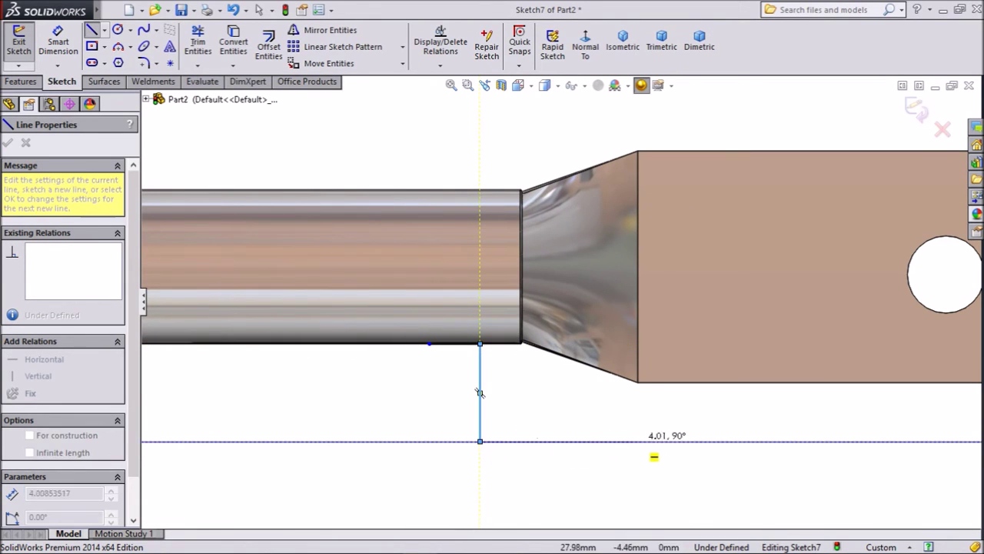
click(645, 441)
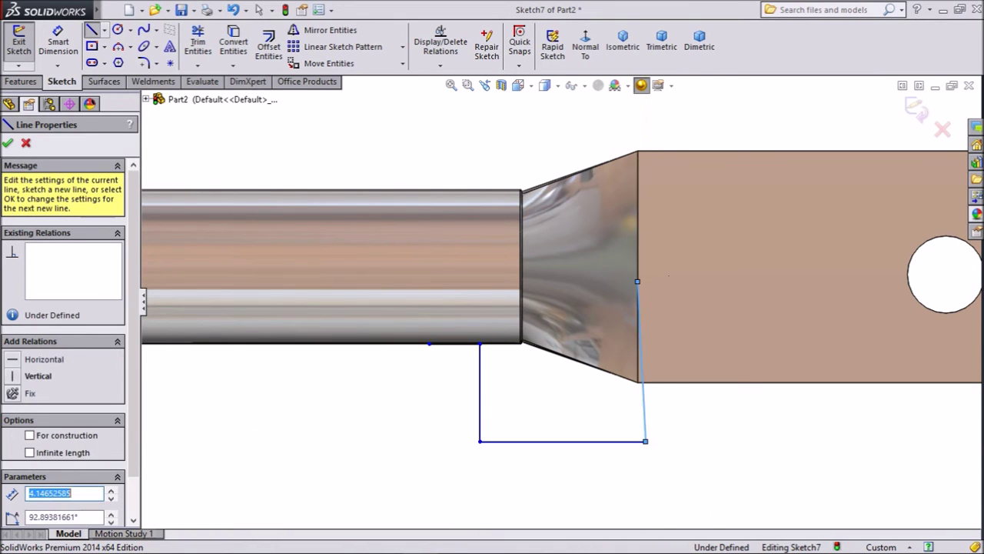
right_click(564, 390)
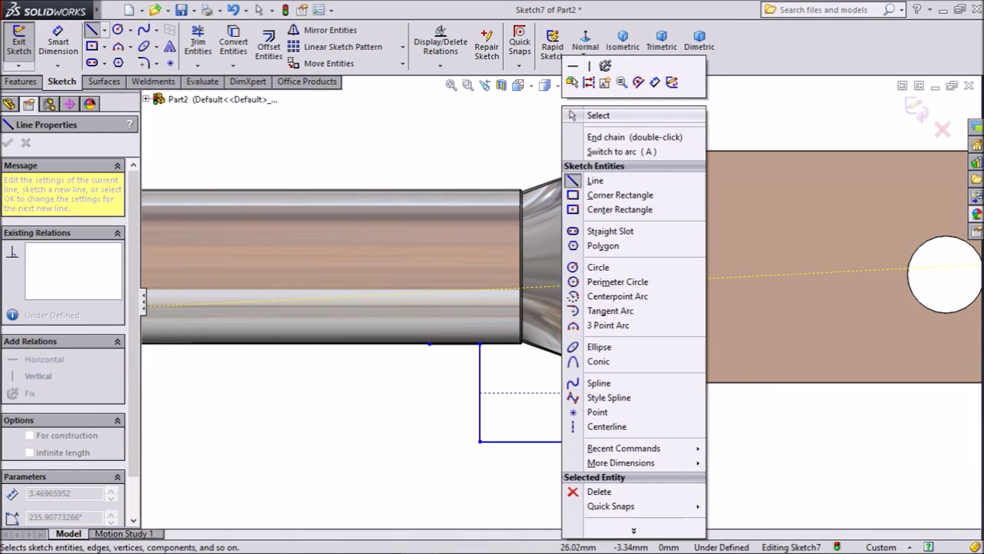
click(592, 115)
- Make the slanted end line collinear with the edge where the loft meets the shank
scroll(674, 393, down, 5)
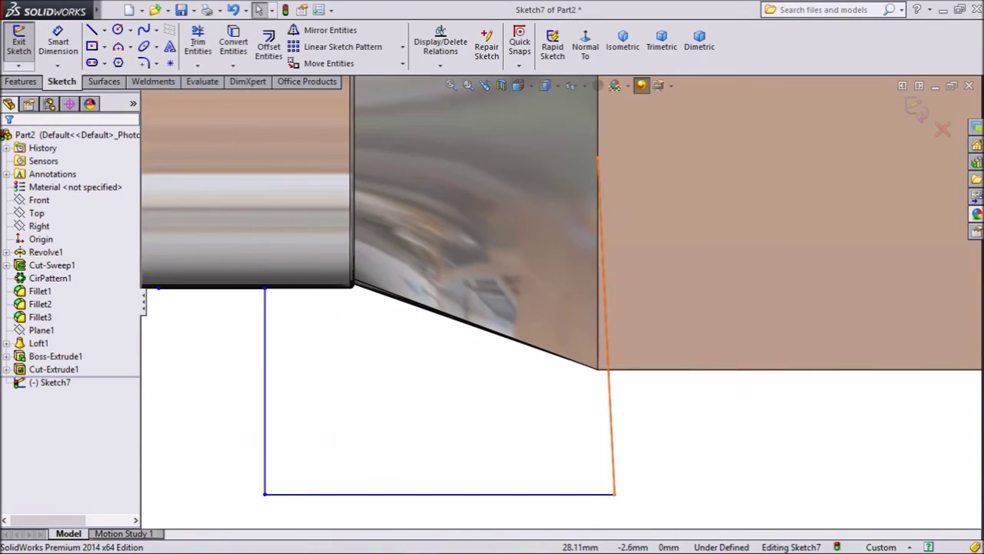
click(604, 269)
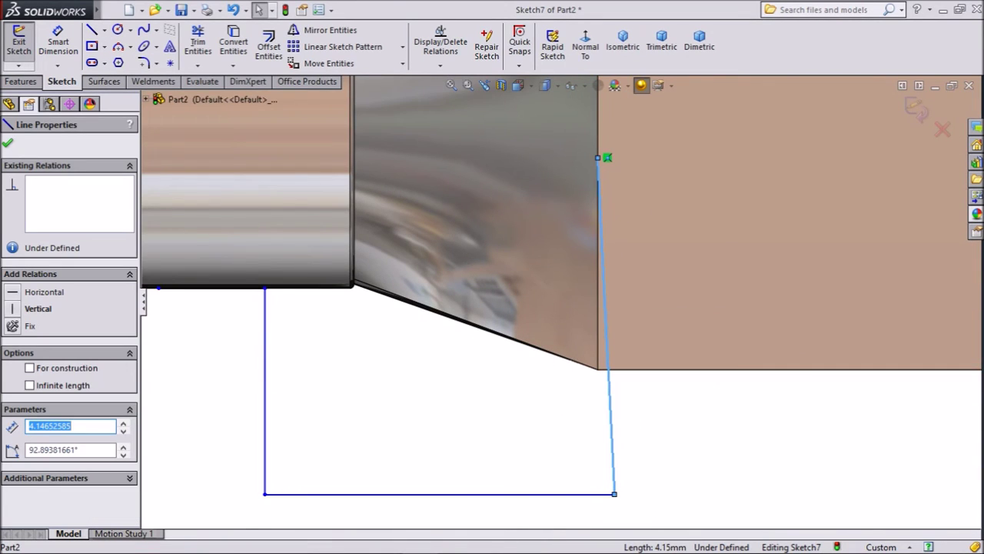
ctrl+click(597, 346)
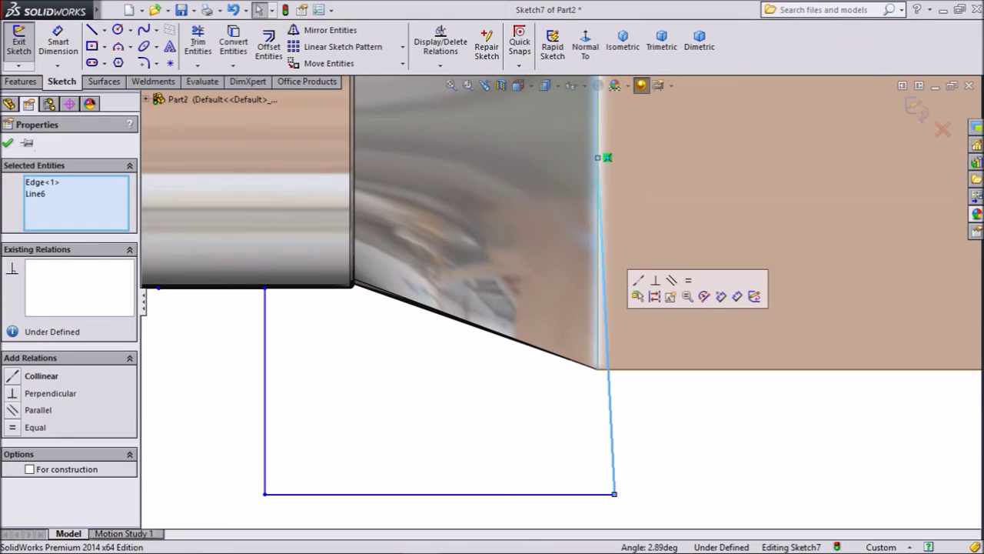
click(637, 280)
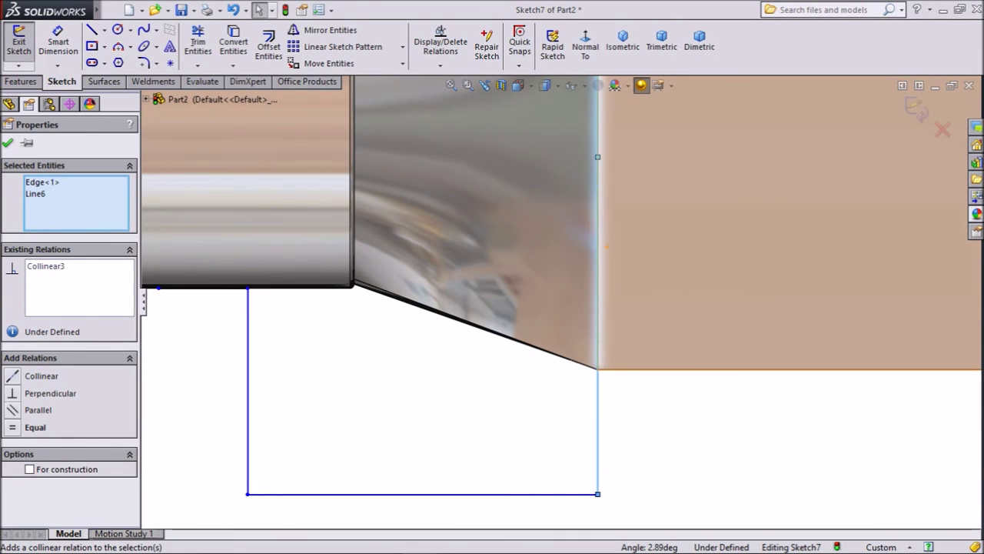
- Dimension the short horizontal line along the cylinder's lower edge to 1.5 mm
scroll(537, 299, up, 2)
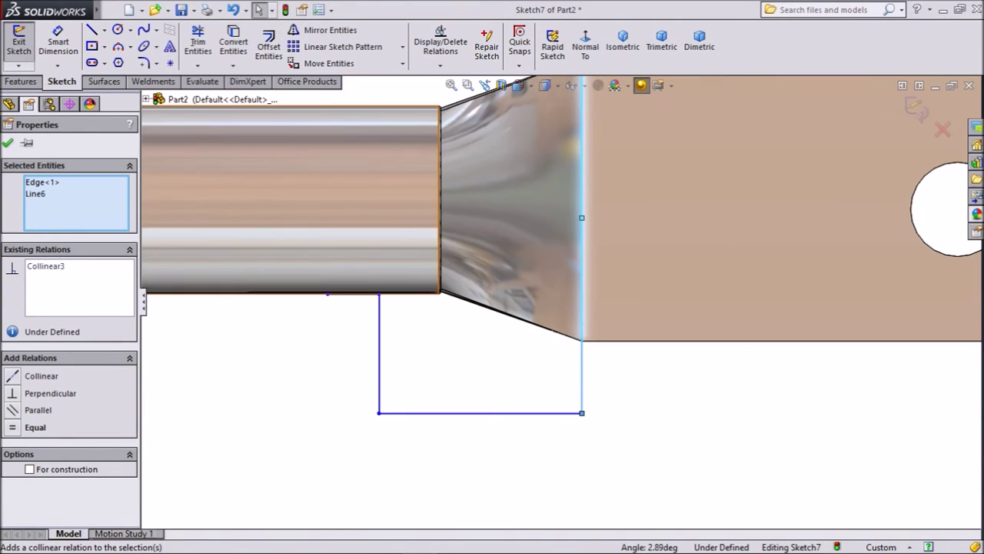
click(59, 45)
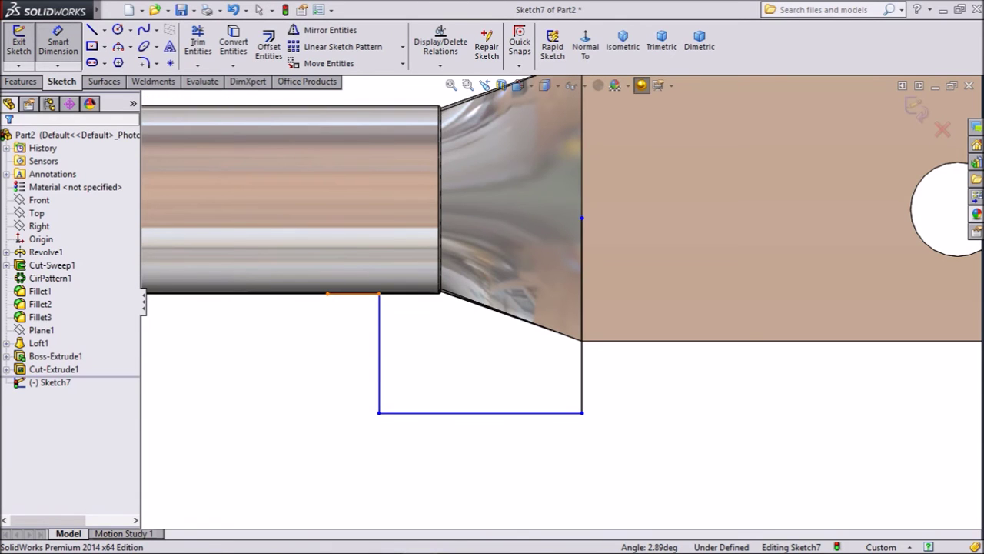
click(353, 293)
click(352, 329)
text(1.5)
key(Return)
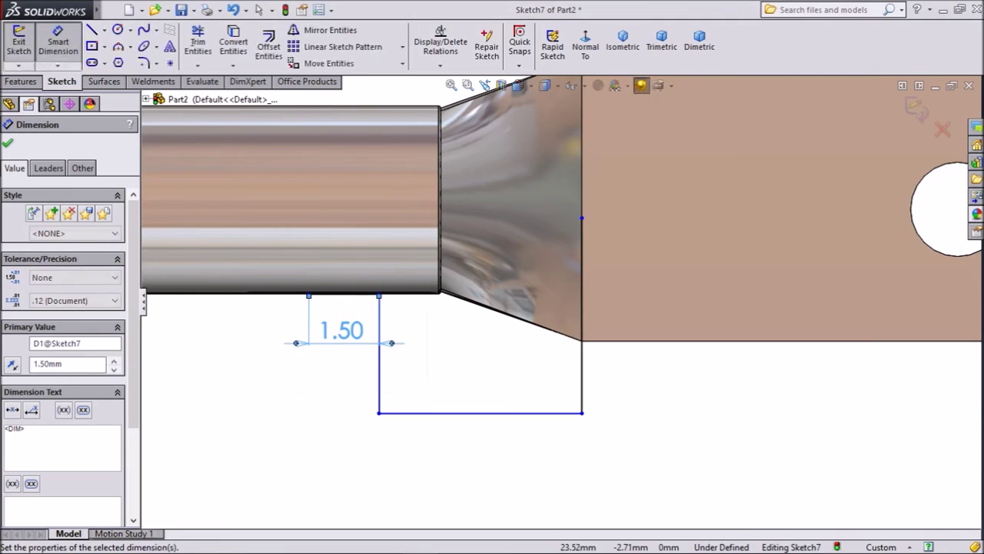
- Dimension the vertical line below the cylinder 0.65 mm from the cylinder's end edge
click(388, 315)
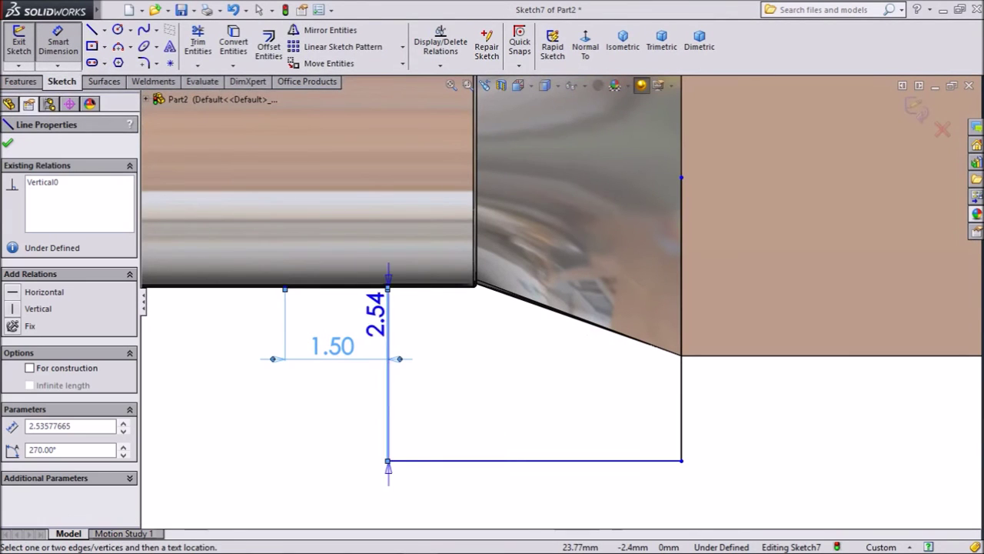
scroll(452, 263, down, 4)
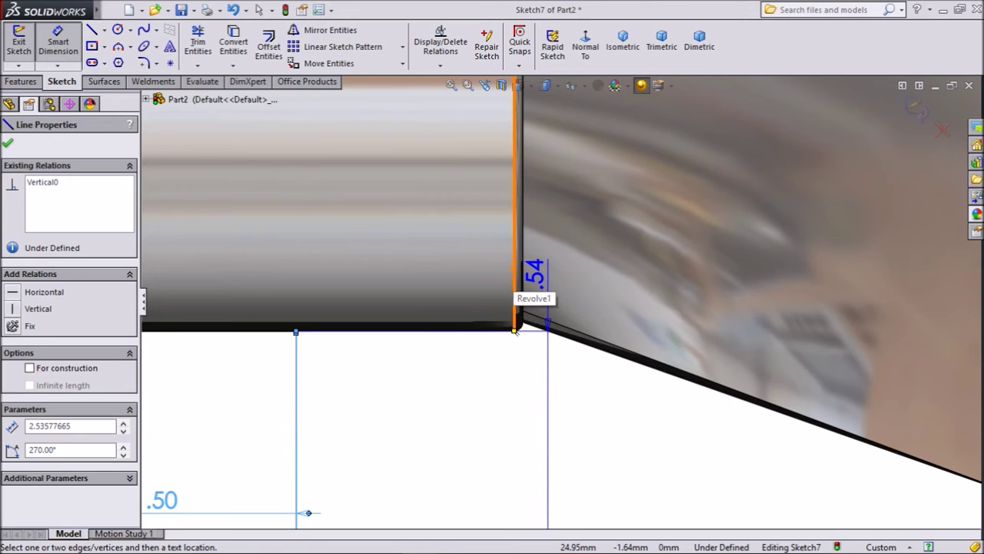
click(514, 302)
click(420, 421)
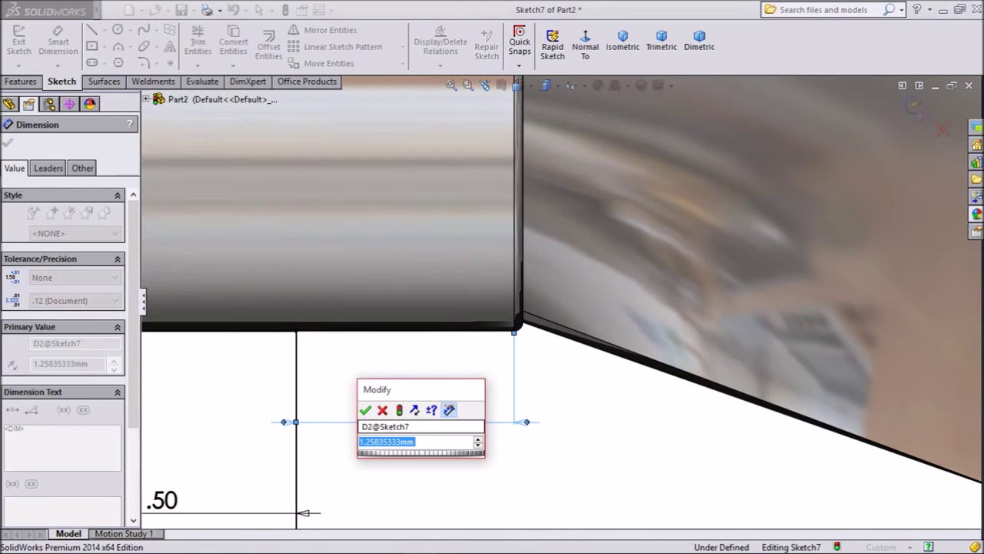
text(0.65)
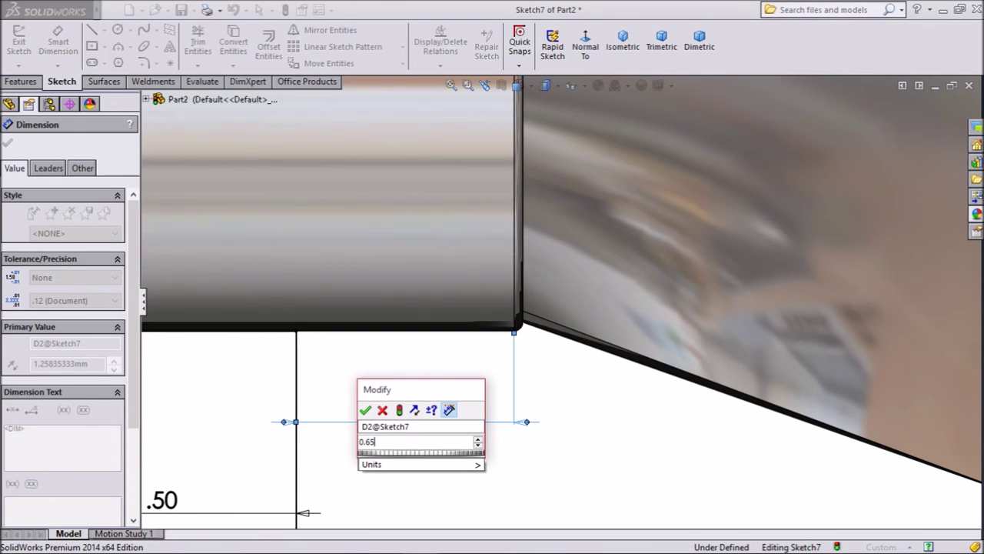
key(Return)
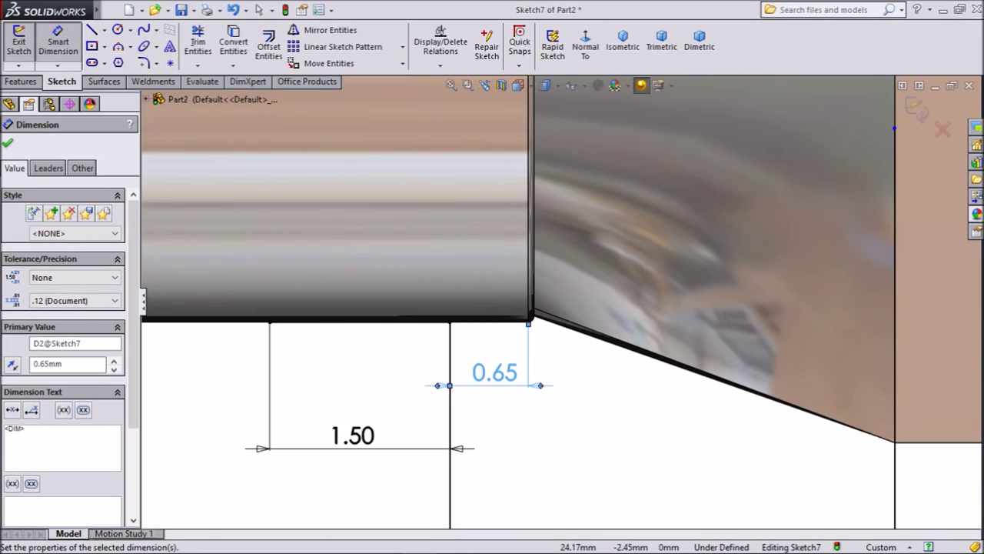
- Dimension the length of the vertical line below the cylinder, accepting its drawn value
scroll(435, 392, up, 4)
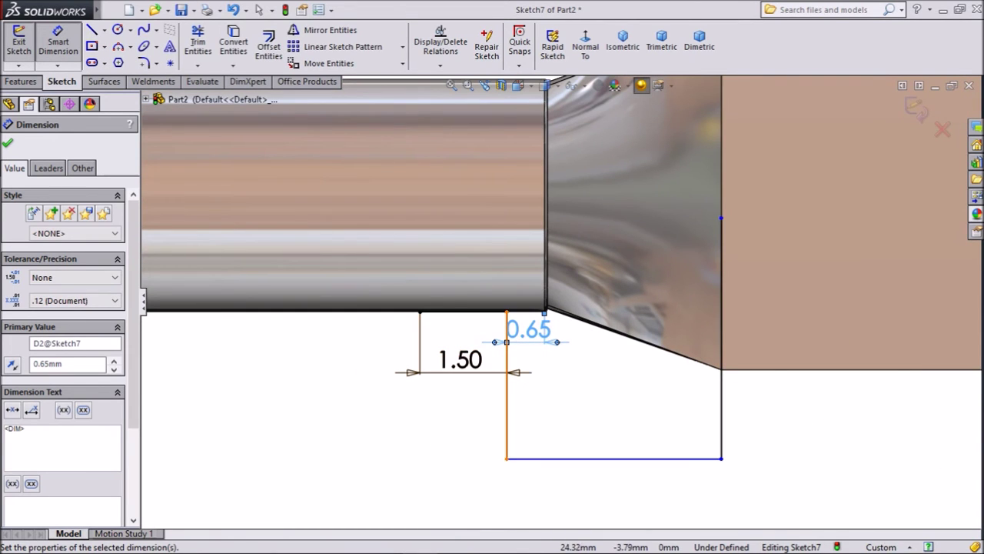
click(507, 416)
click(371, 403)
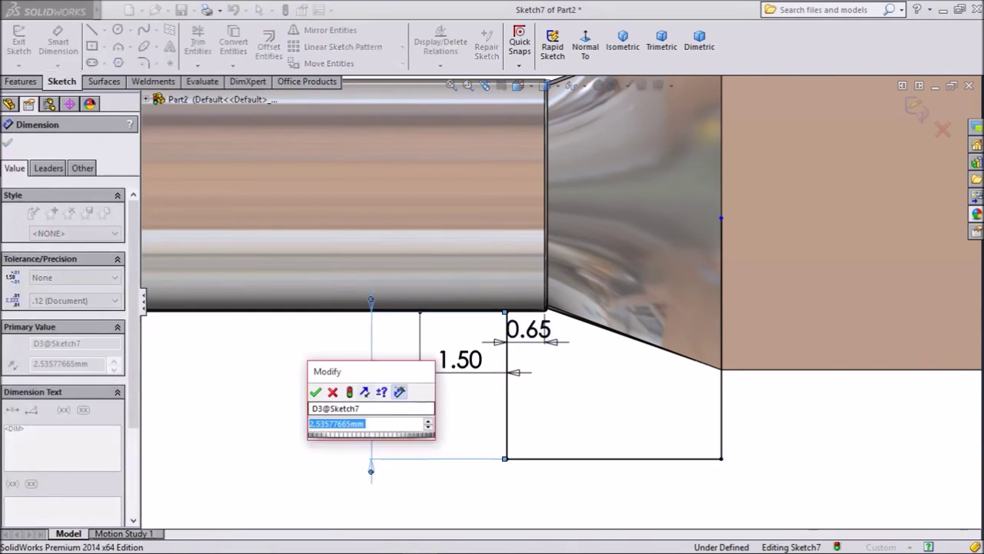
click(315, 392)
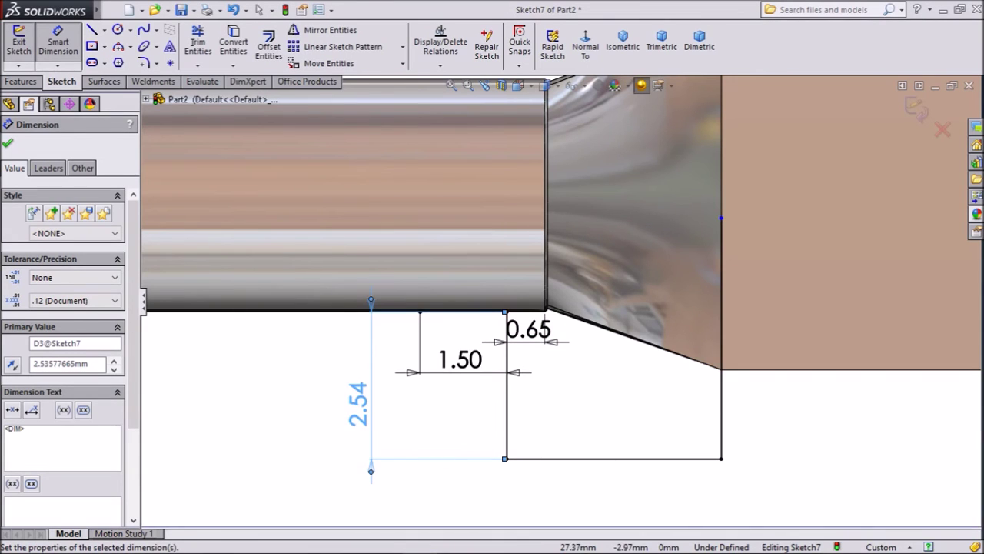
- Dimension the vertical line on the shank's starting edge to 5 mm
click(721, 338)
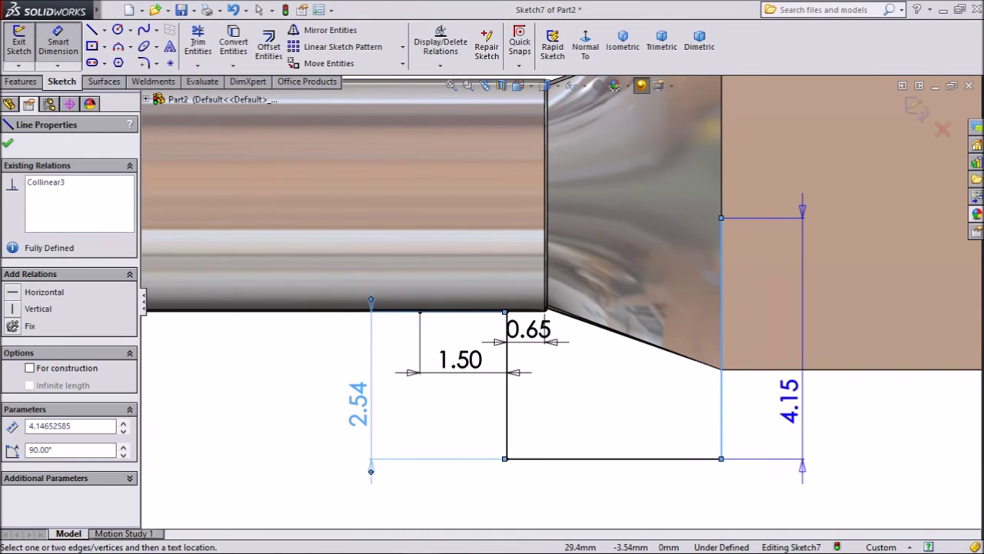
click(802, 454)
text(5)
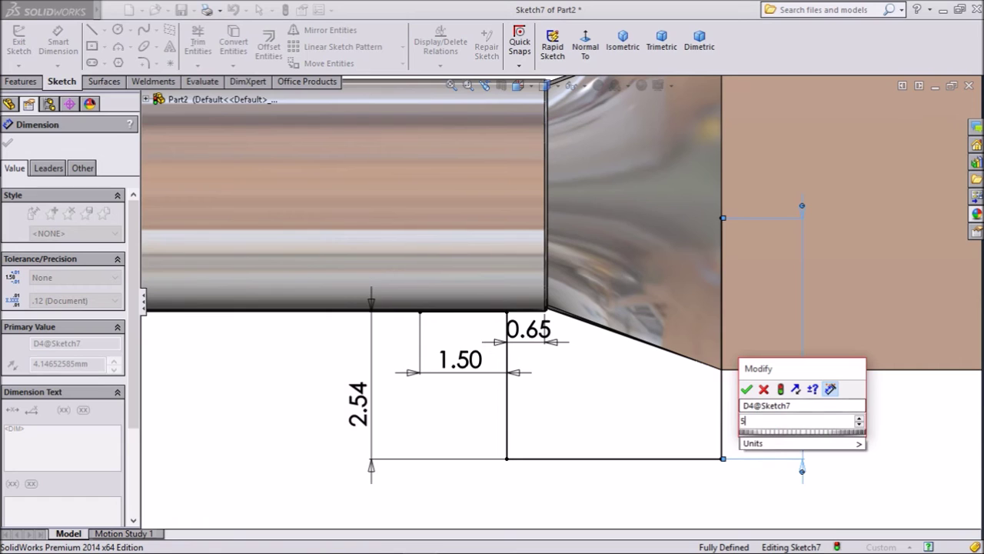
key(Return)
- Close the profile with a three-point arc of about 12.65 mm radius from the 1.5 mm line's free end to the 5 mm line's upper end
scroll(557, 299, up, 2)
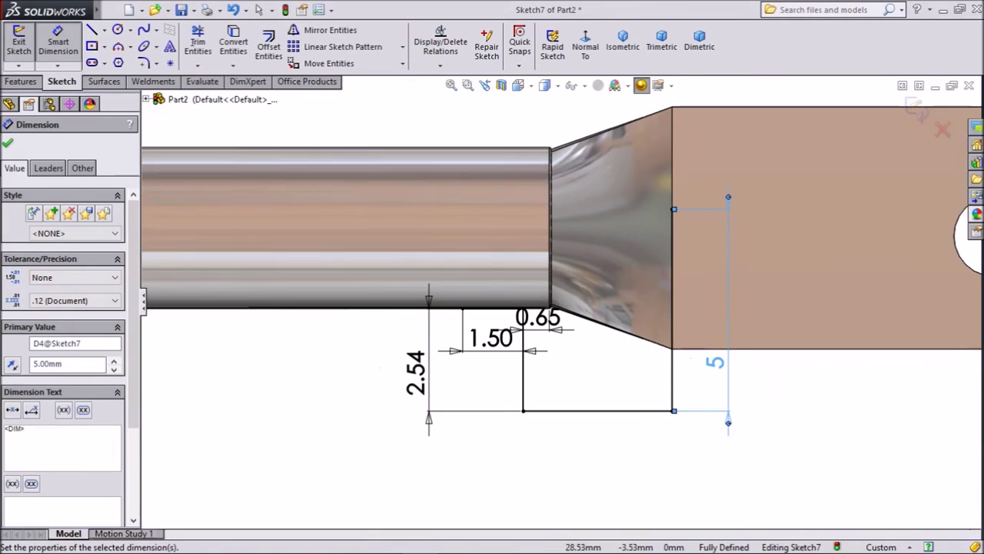
scroll(594, 184, down, 1)
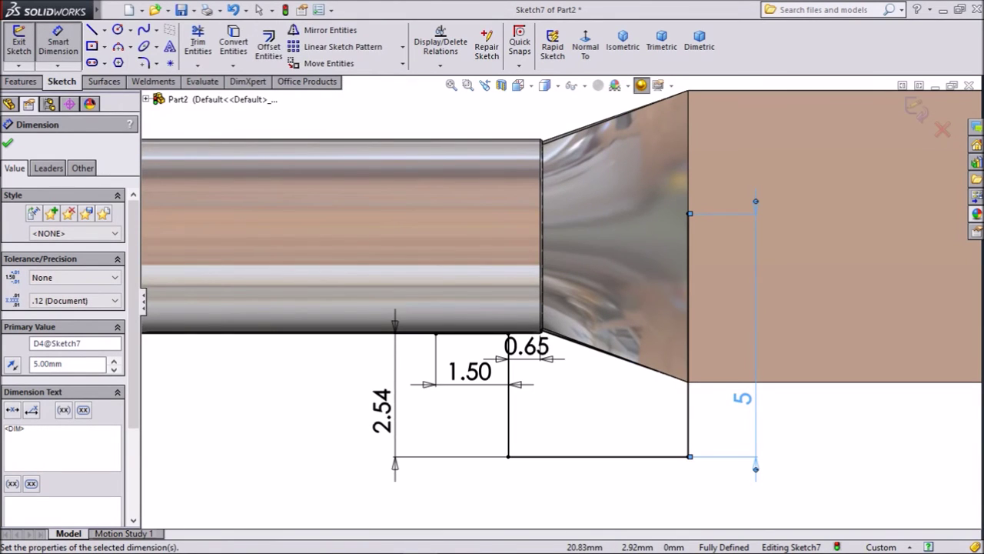
click(130, 46)
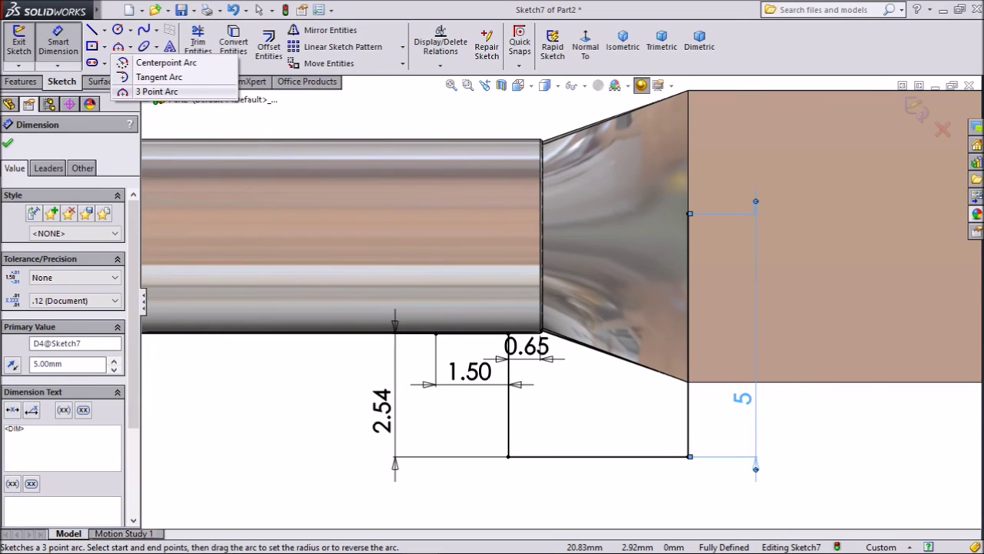
click(153, 92)
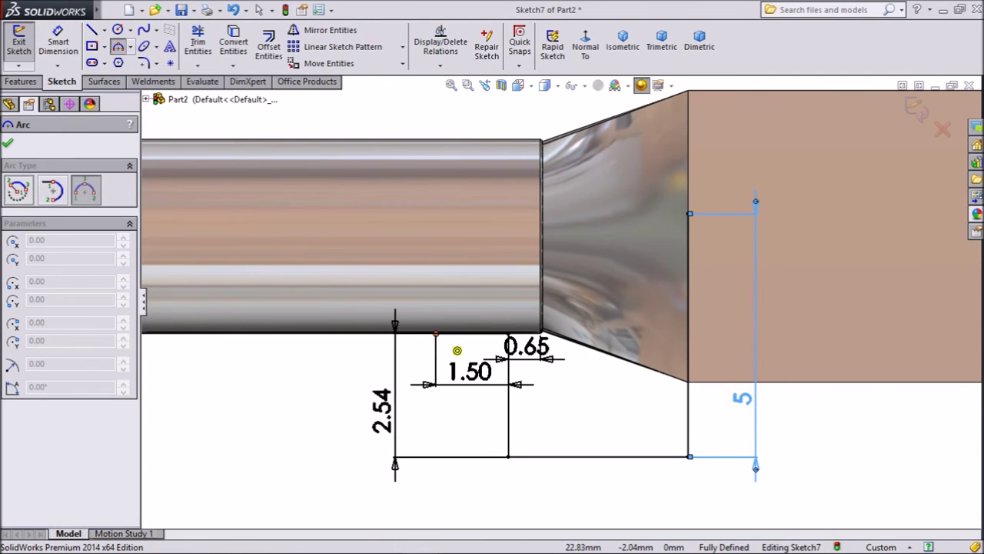
click(436, 333)
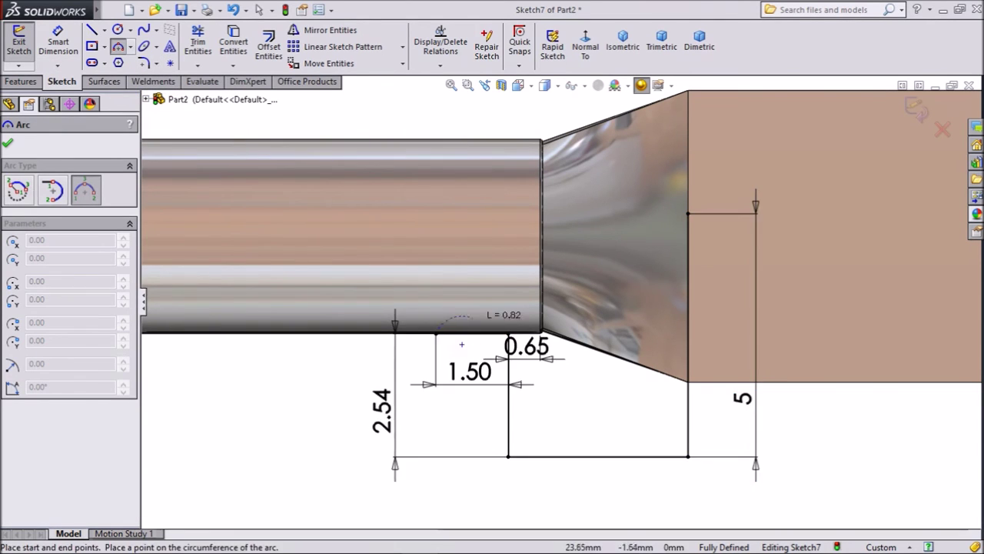
scroll(675, 217, down, 2)
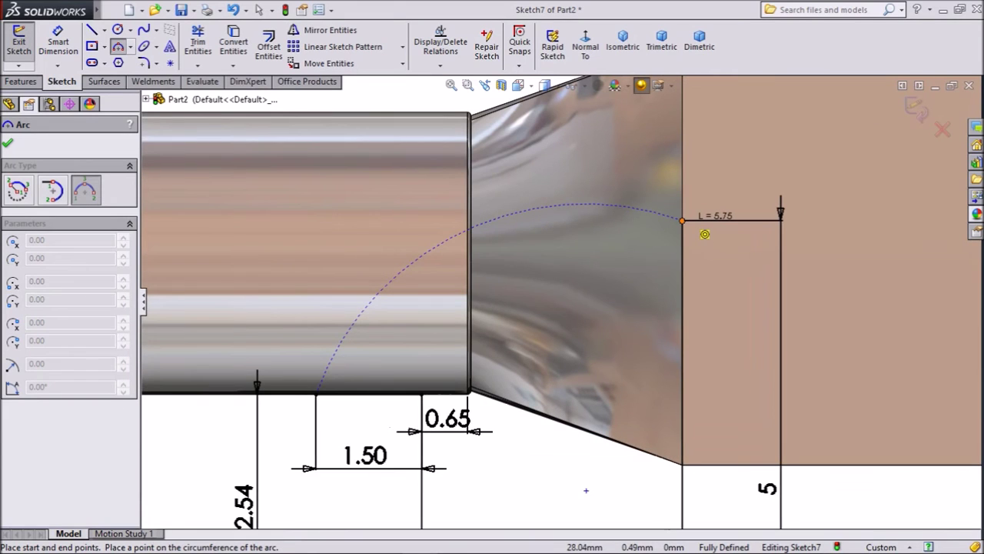
click(508, 328)
- Dimension the arc across the lofted transition with a radius of 8 mm
click(58, 42)
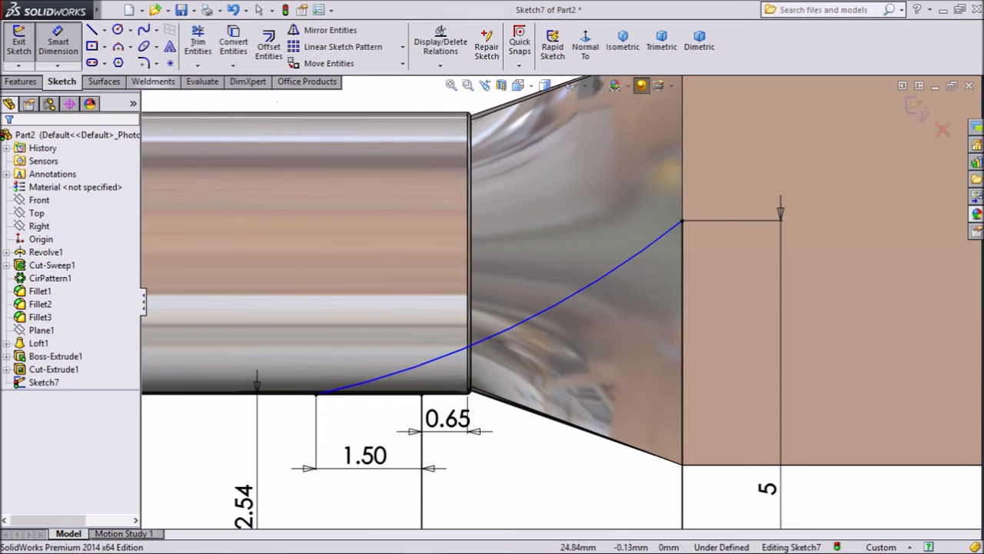
click(521, 321)
scroll(538, 317, up, 1)
scroll(529, 325, up, 1)
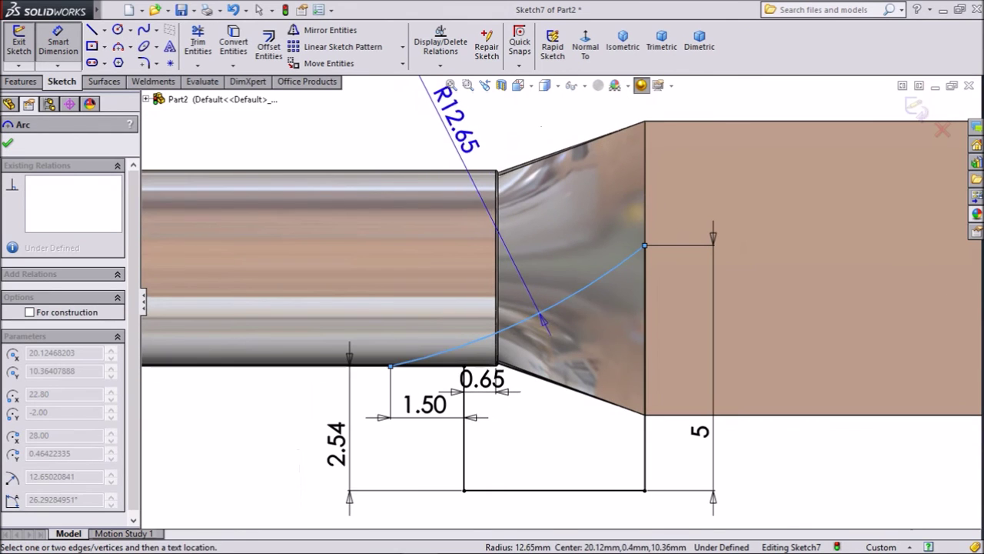
click(458, 110)
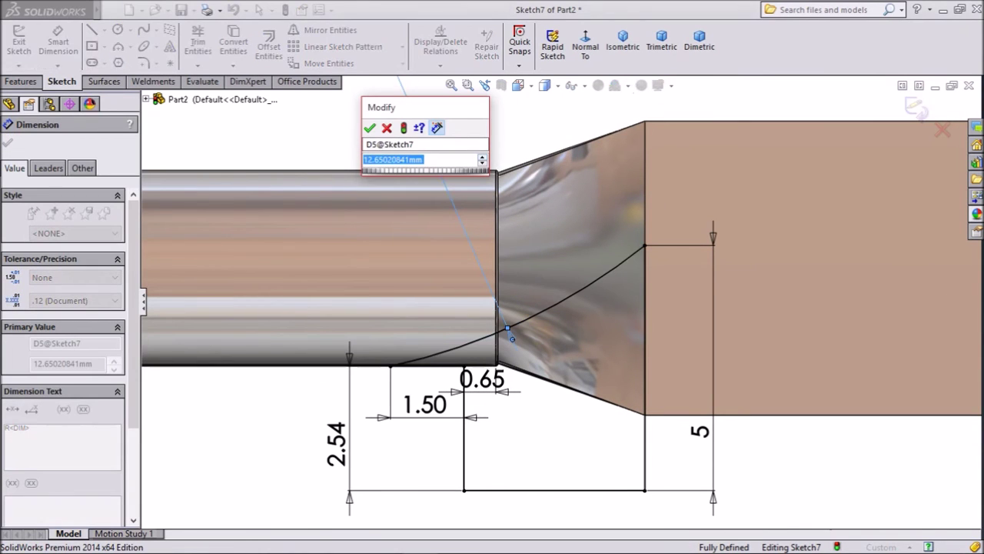
text(8)
key(Return)
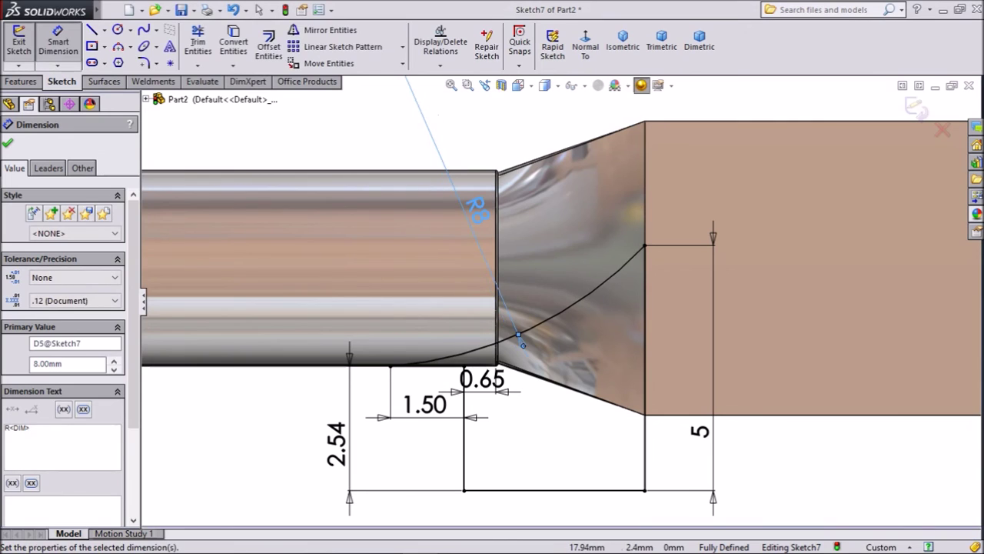
- Cut the arc-edged profile through the lofted transition with an 11.5 mm blind Extruded Cut in the reversed direction
key(Escape)
click(21, 81)
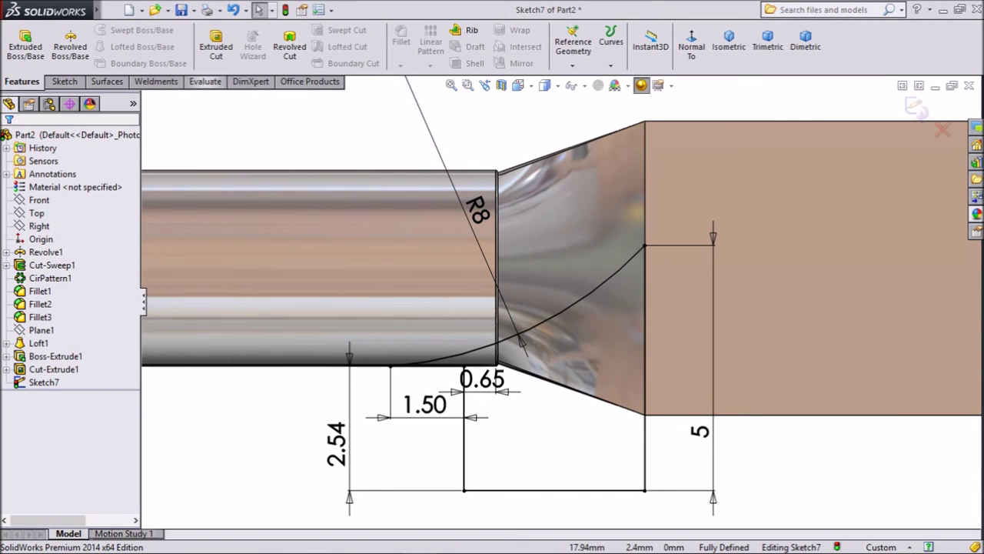
click(216, 46)
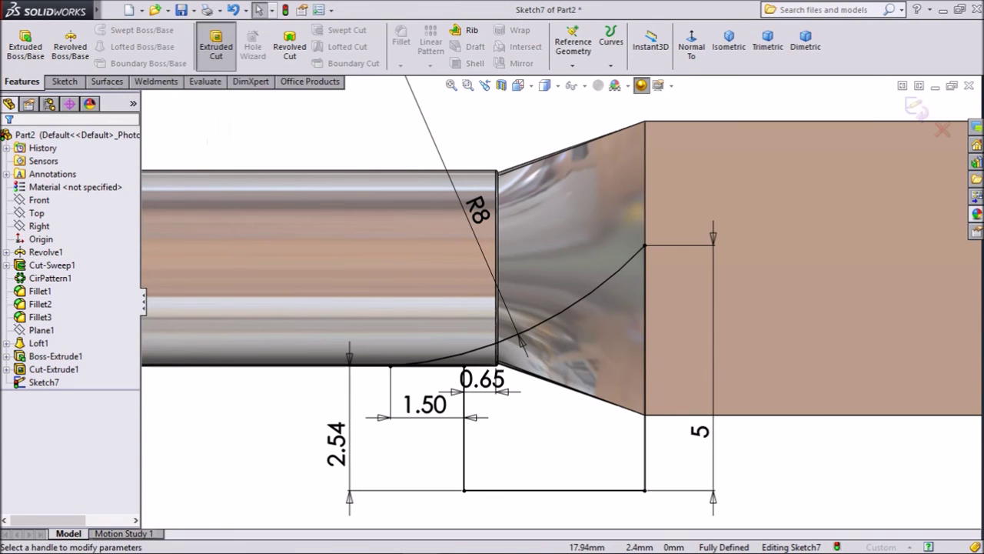
scroll(560, 302, up, 4)
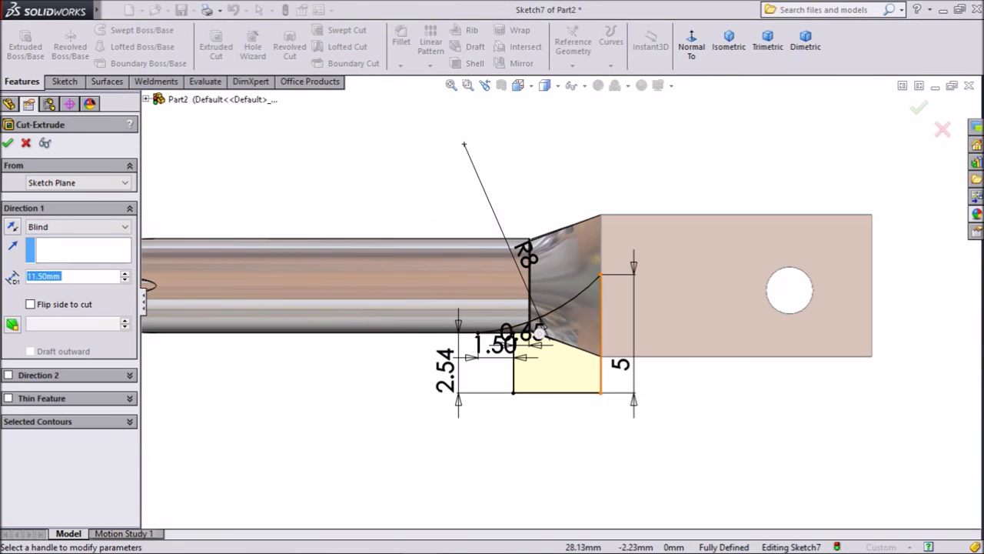
middle_drag(384, 419, 380, 361)
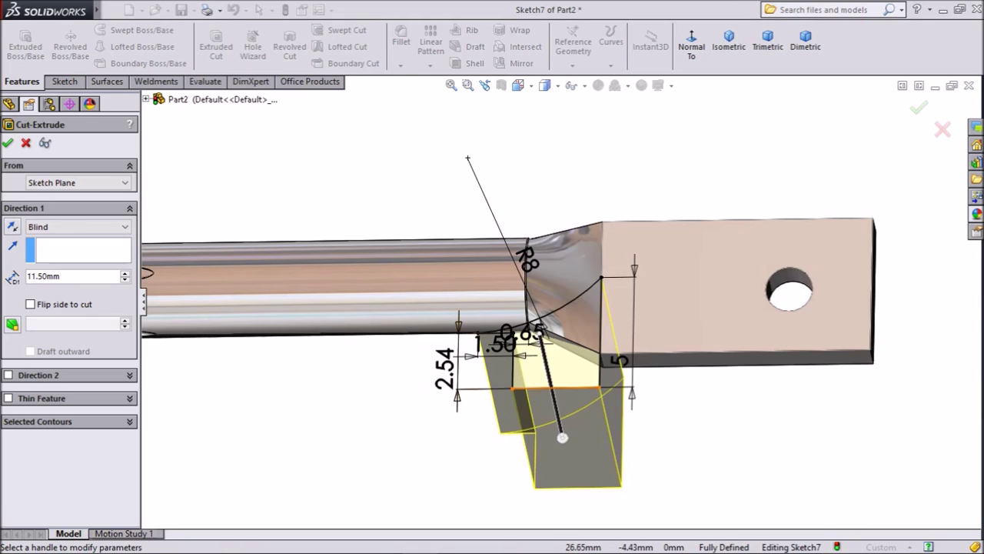
scroll(608, 389, down, 2)
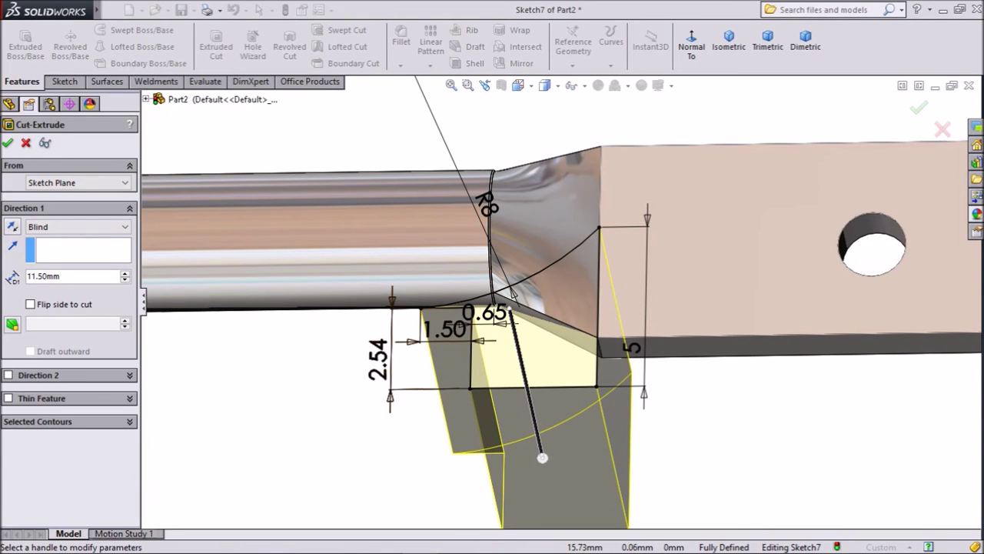
click(13, 227)
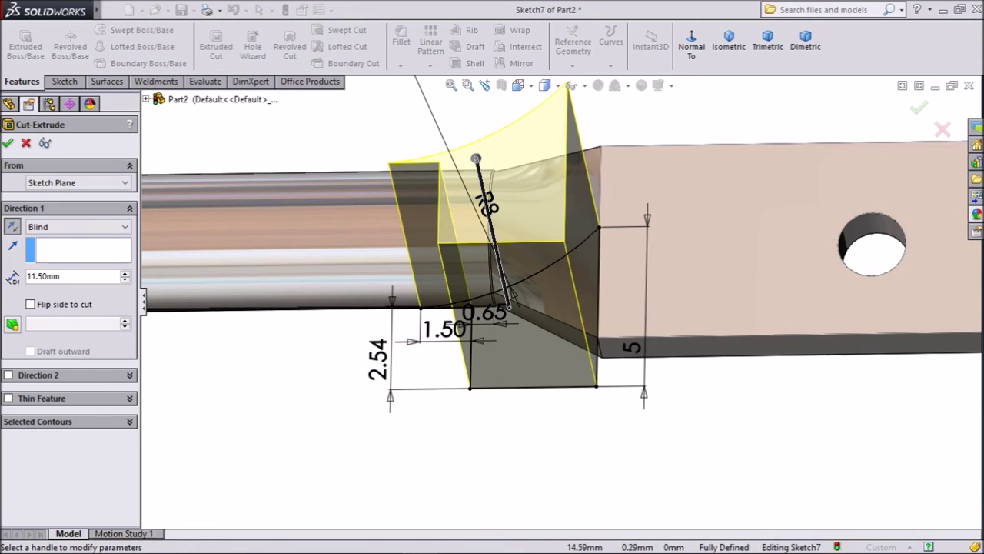
click(7, 143)
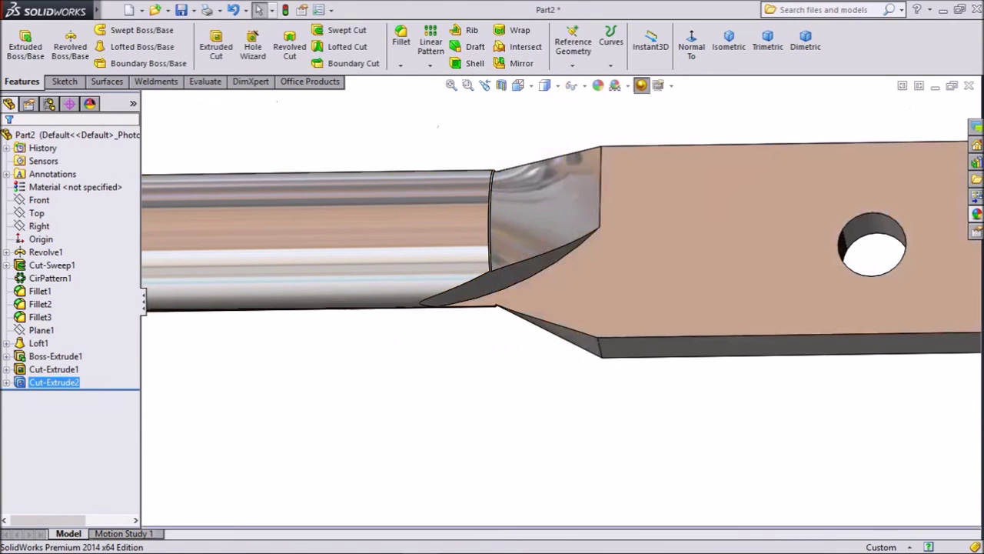
- Fillet the two short side edges where the lofted transition meets the rectangular shank with a 5 mm radius
scroll(562, 302, up, 1)
middle_drag(404, 302, 373, 258)
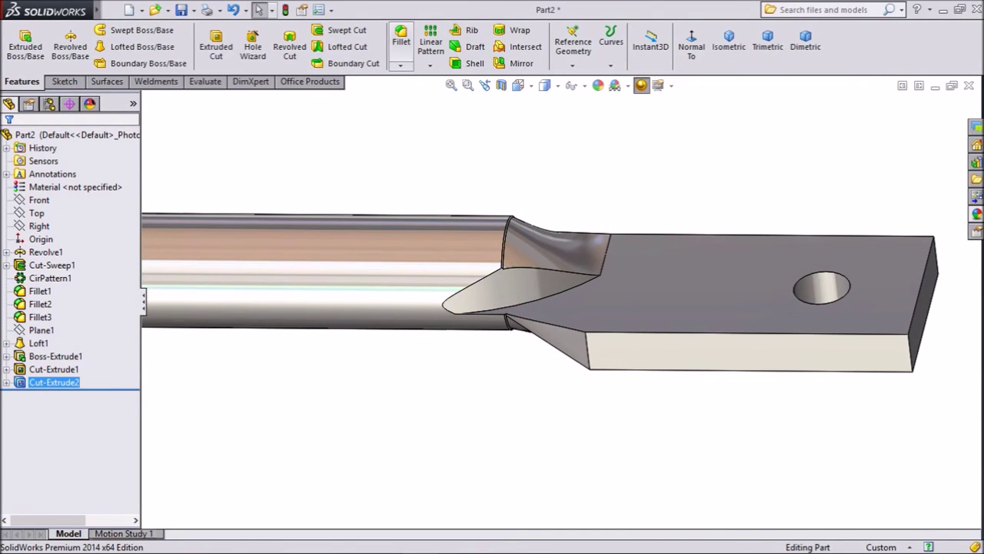
click(400, 39)
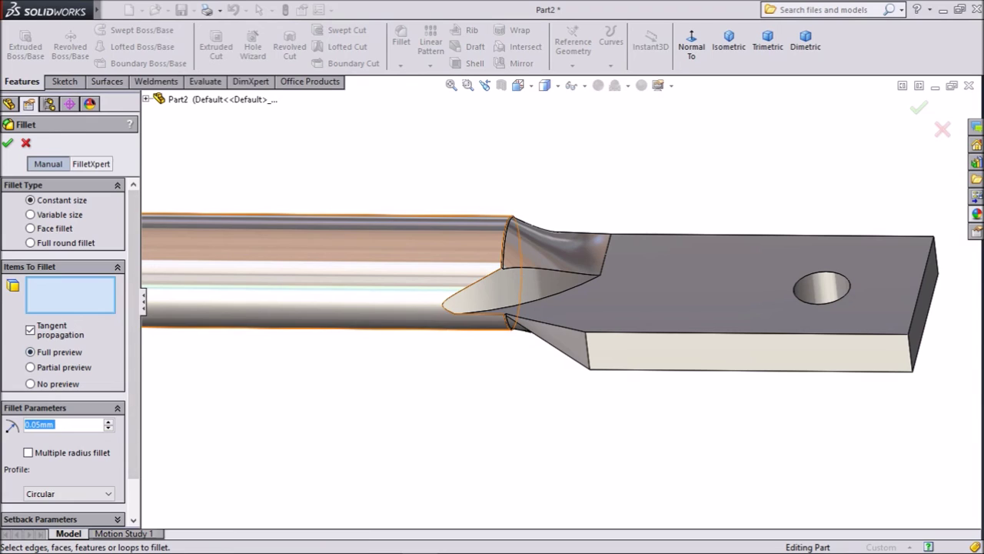
text(5)
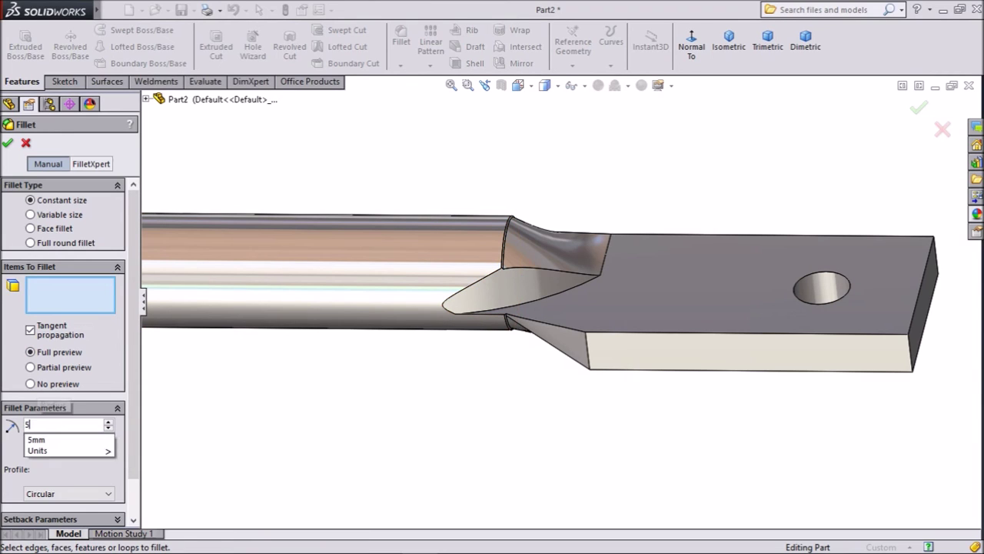
key(Return)
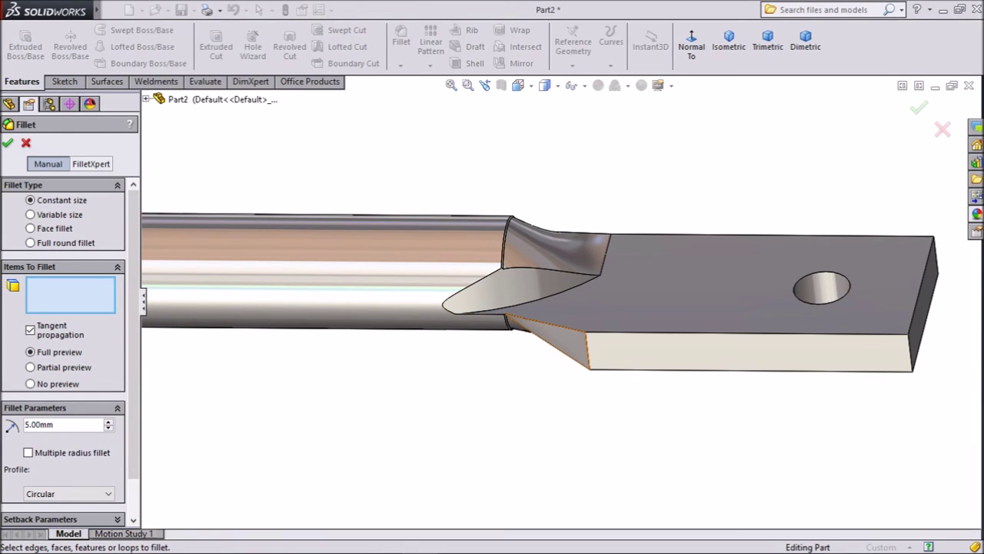
click(588, 352)
middle_drag(532, 241, 552, 342)
middle_drag(604, 297, 608, 286)
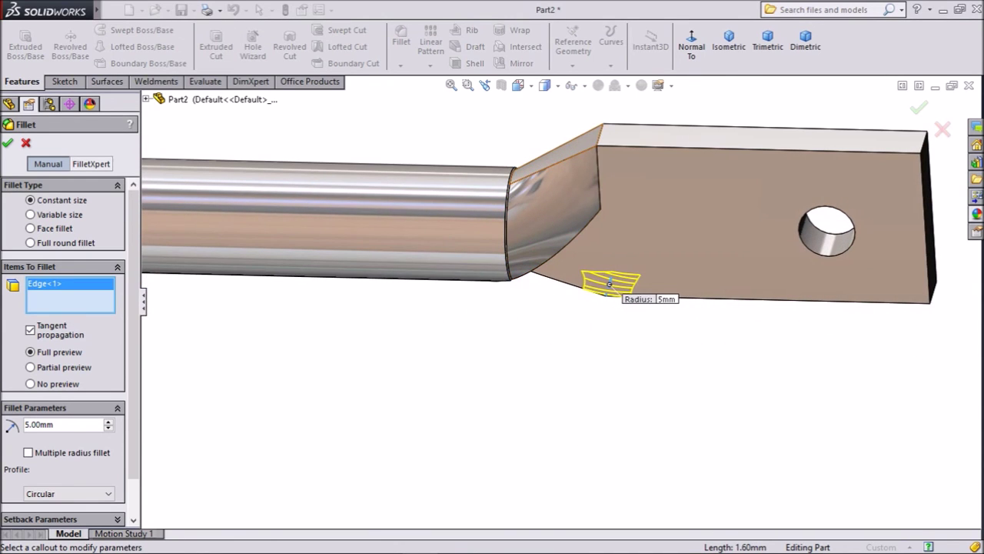
scroll(608, 285, down, 3)
click(589, 167)
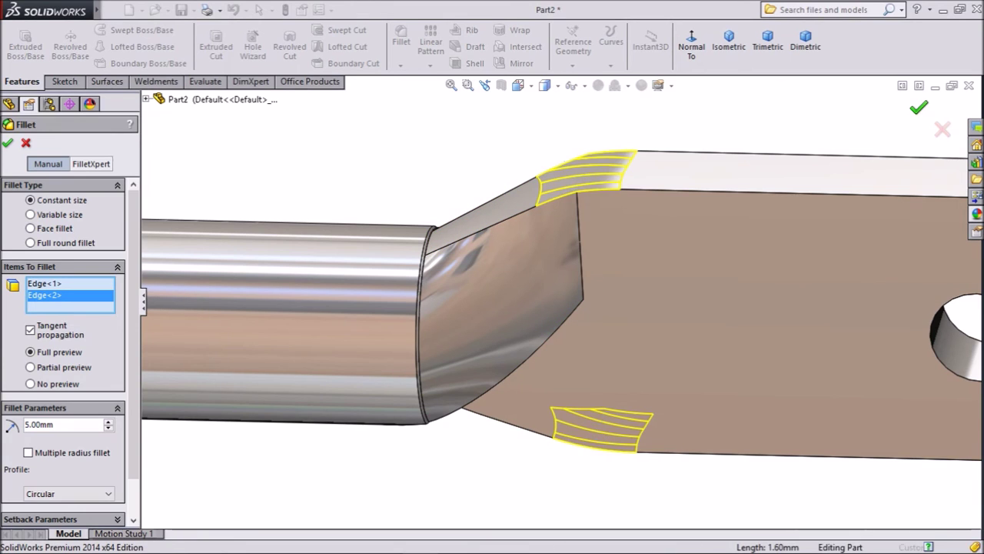
key(Return)
- Fillet the edge between the remaining lofted surface and the shank's flat face with a 1 mm radius
click(401, 42)
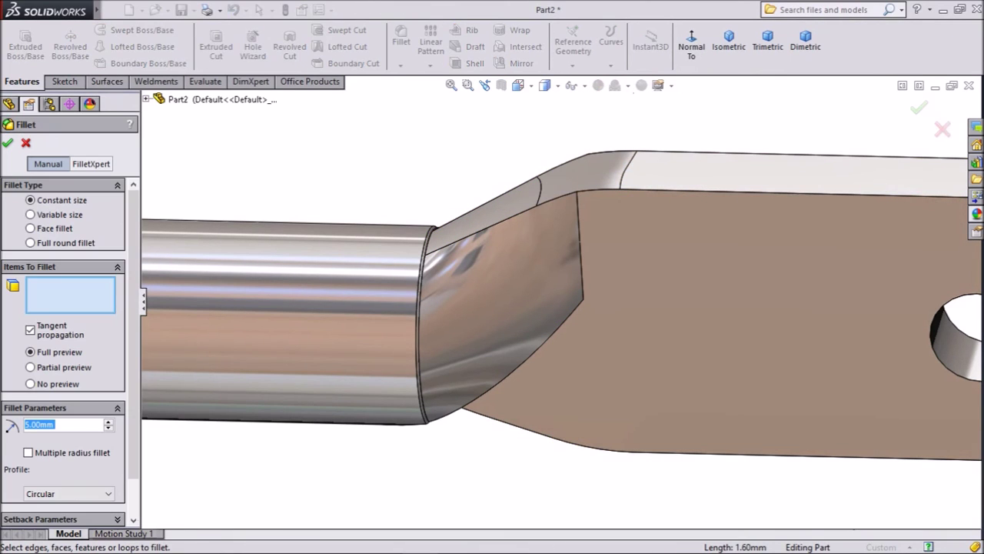
text(1)
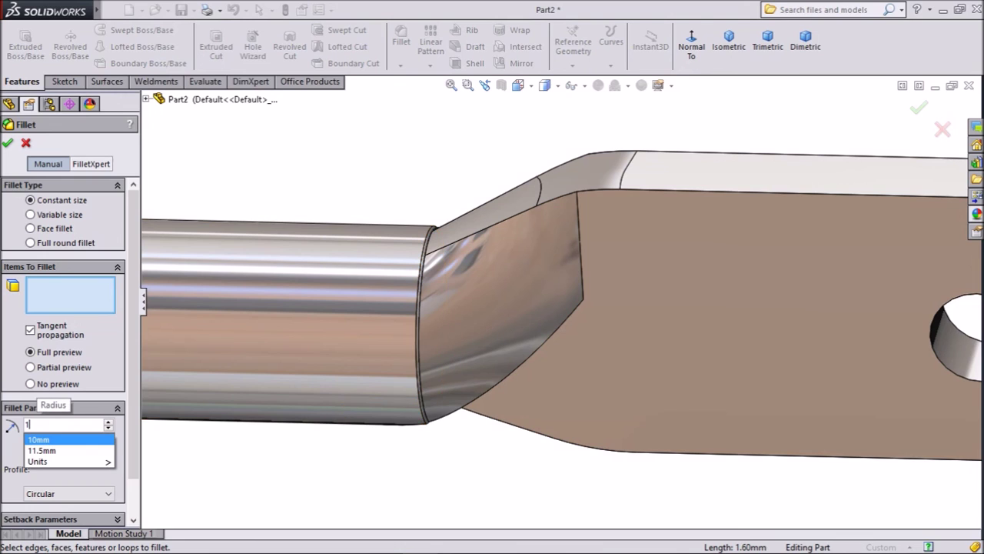
click(579, 246)
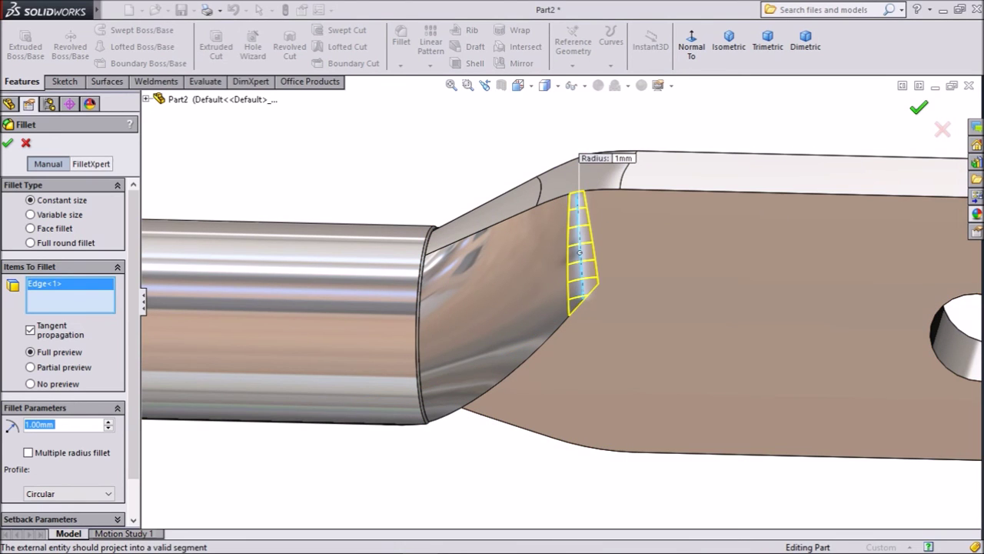
key(Return)
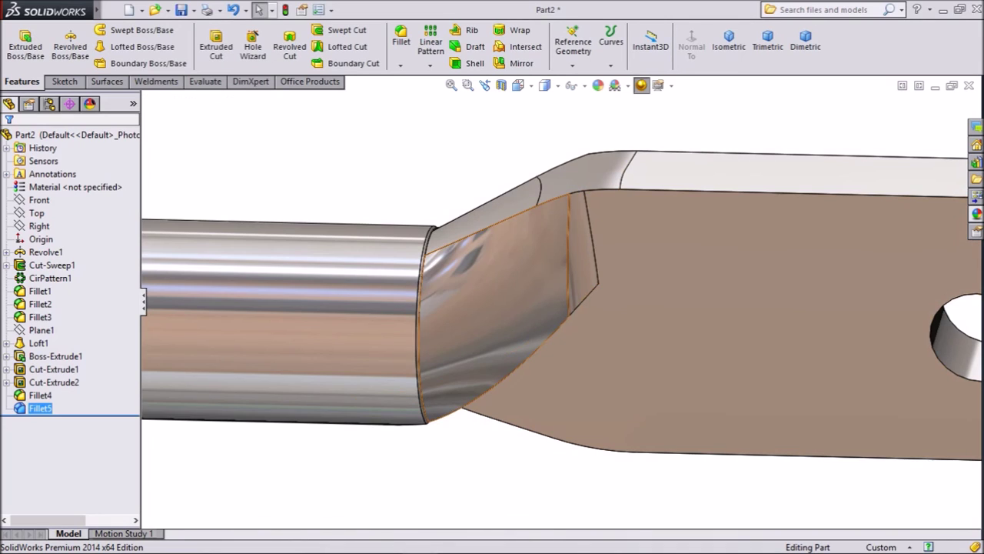
- Fillet the curved cut face's two long edges, along the shank's flat face and the lofted surface, with a 0.25 mm radius
scroll(547, 290, up, 1)
middle_drag(542, 296, 552, 192)
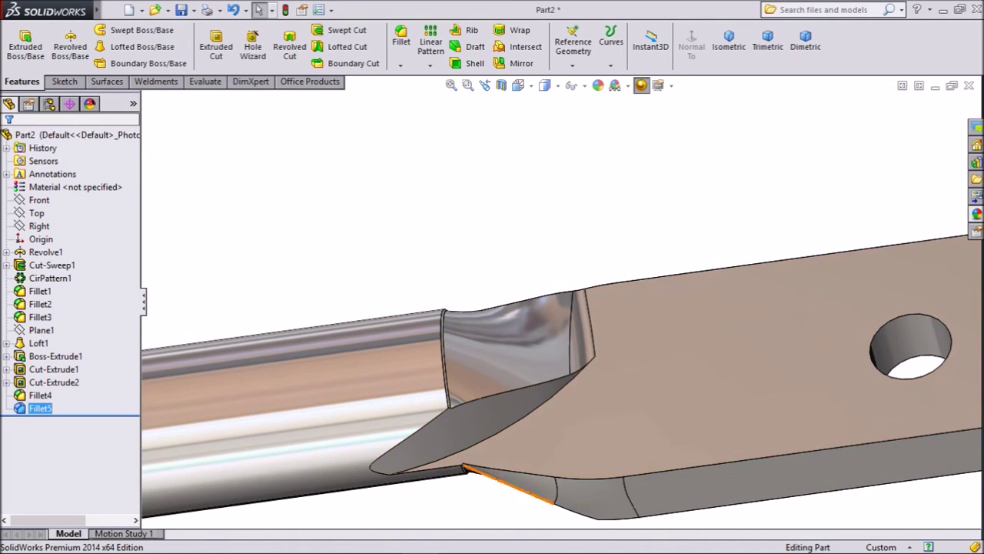
scroll(500, 446, down, 2)
click(400, 38)
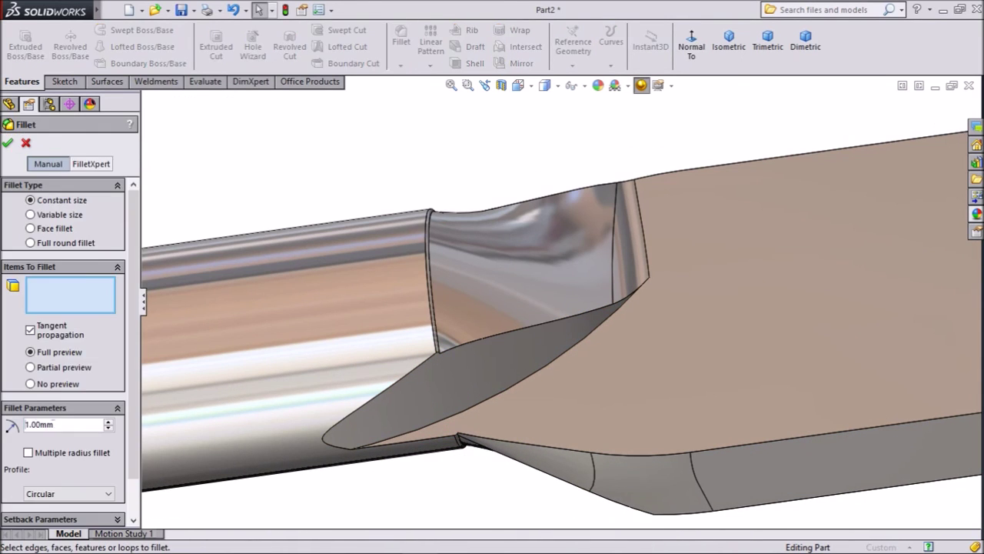
text(0.)
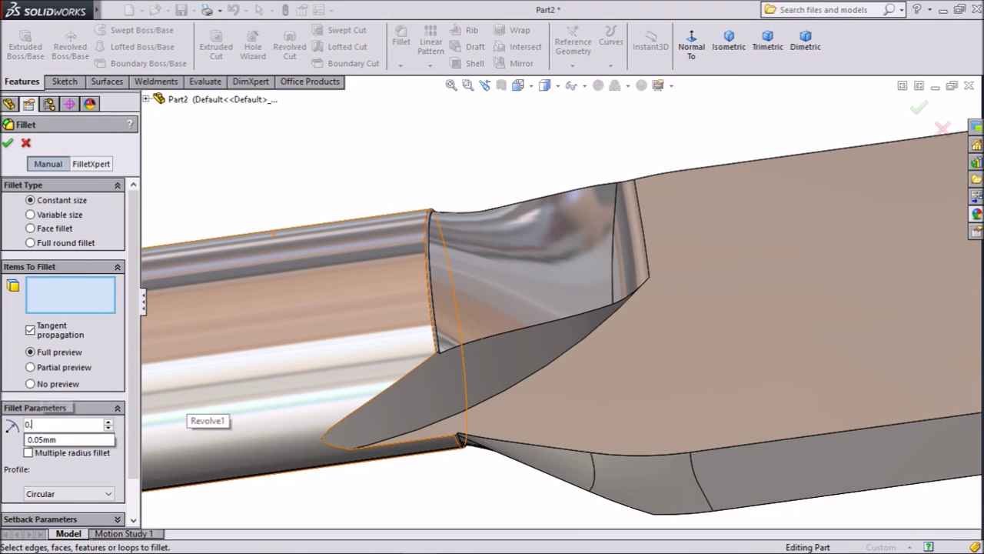
text(25)
key(Return)
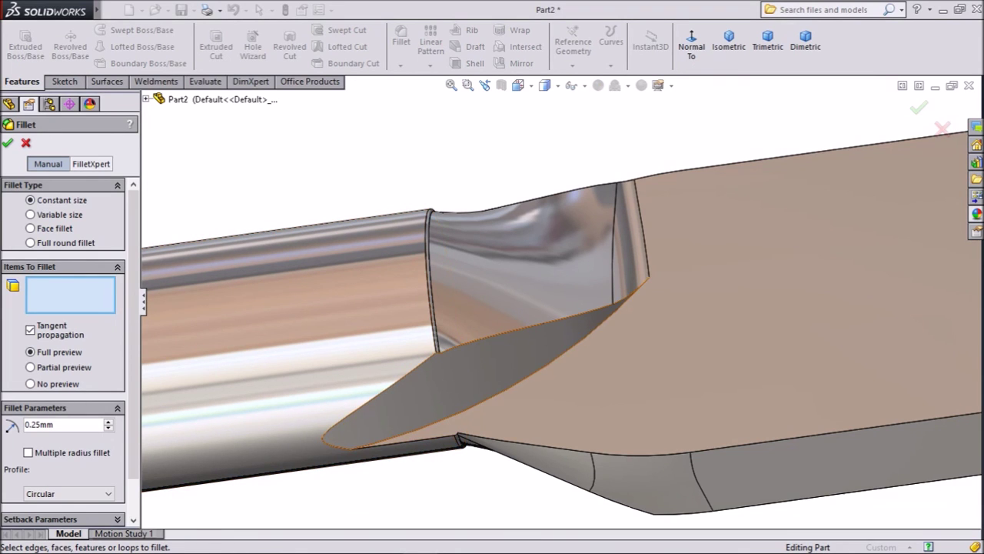
click(539, 368)
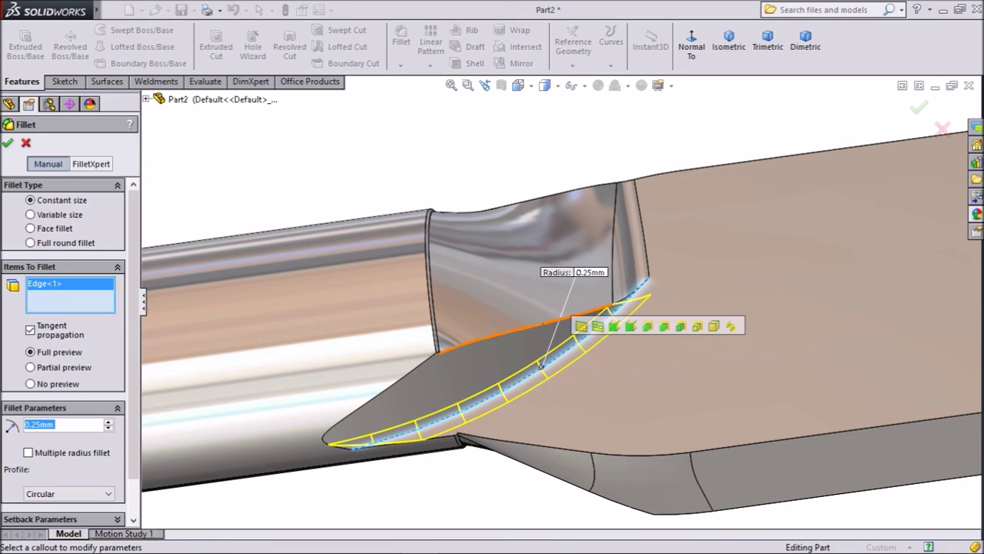
click(540, 321)
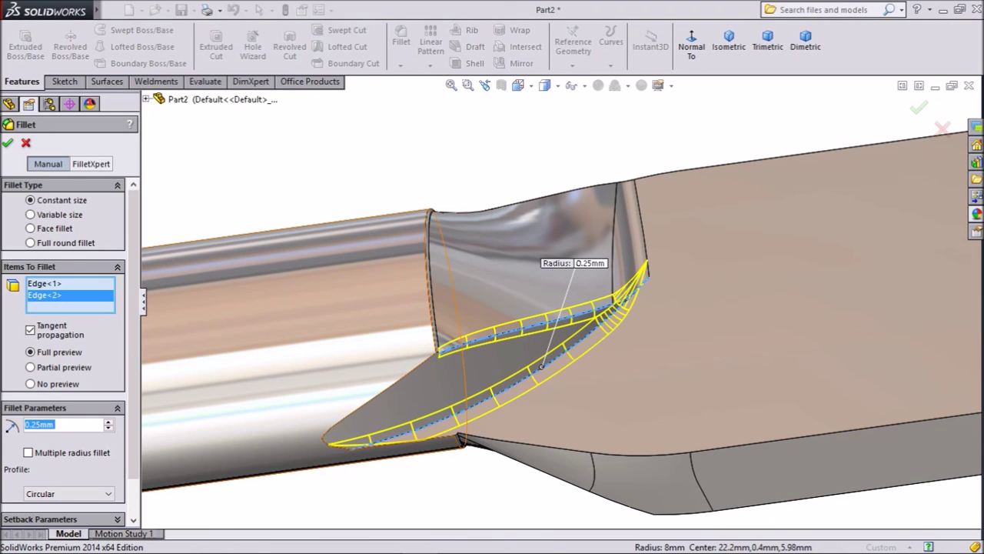
key(Return)
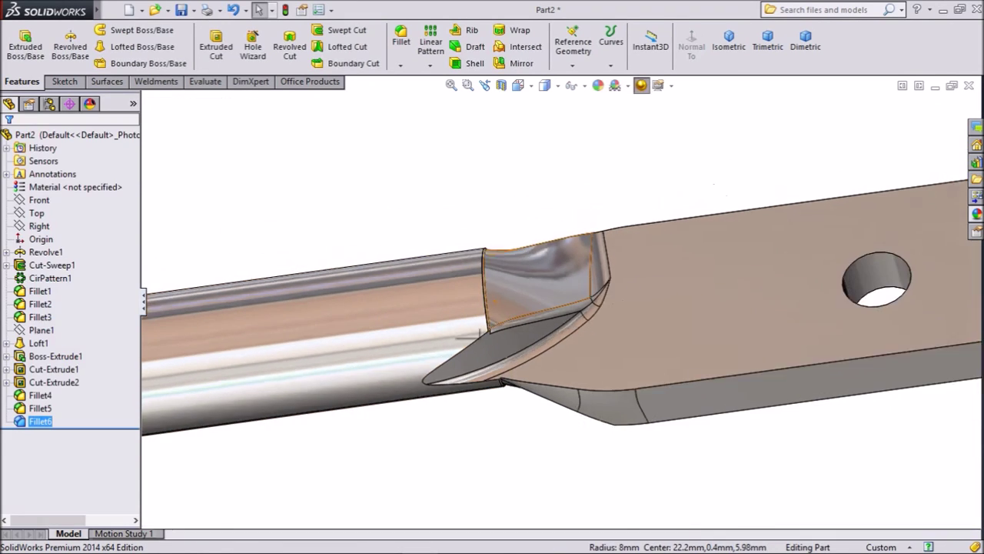
- Examine the whole bit from several angles, including the filleted transition, the grooved tip and the drilled shank
scroll(480, 334, up, 3)
middle_drag(502, 331, 538, 314)
scroll(544, 316, down, 2)
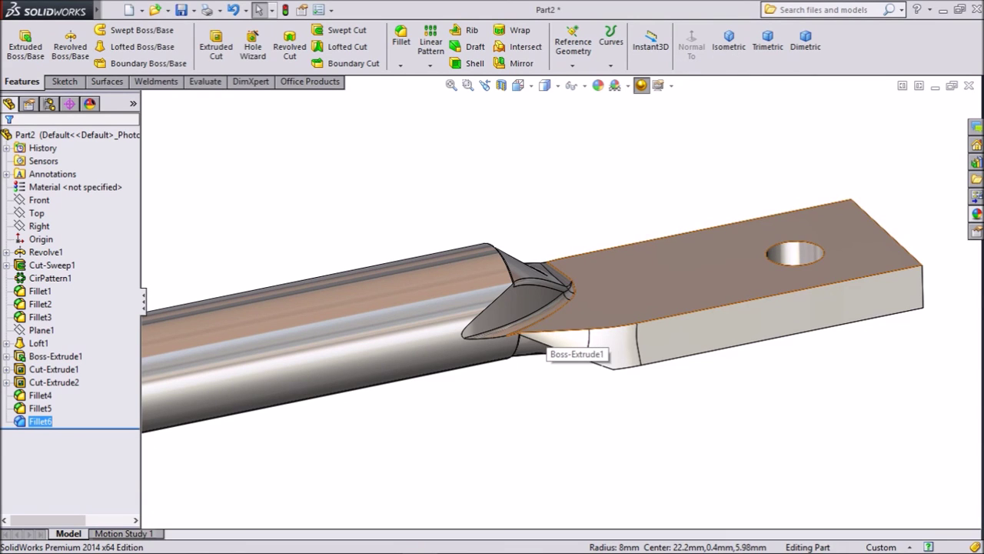
scroll(547, 323, up, 3)
middle_drag(546, 323, 492, 339)
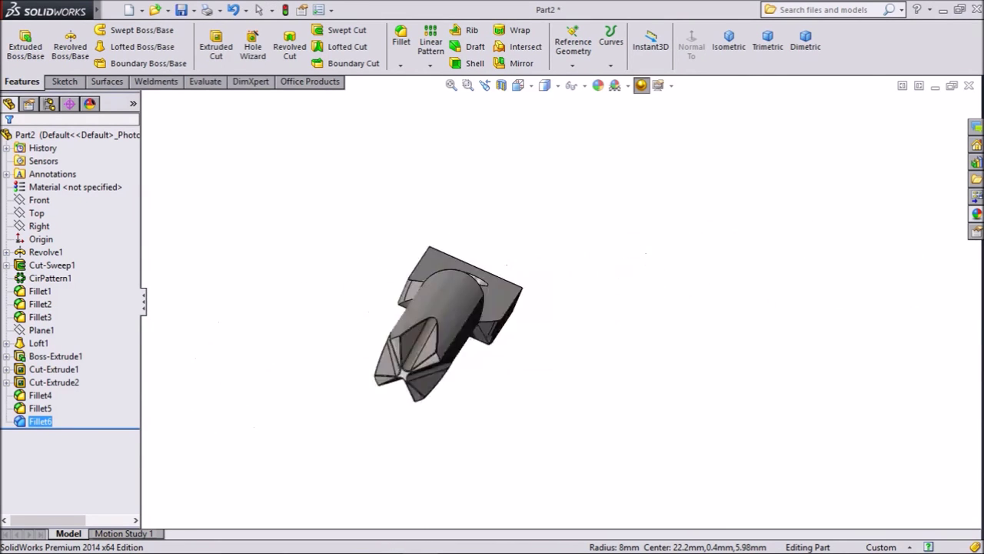
middle_drag(461, 307, 538, 311)
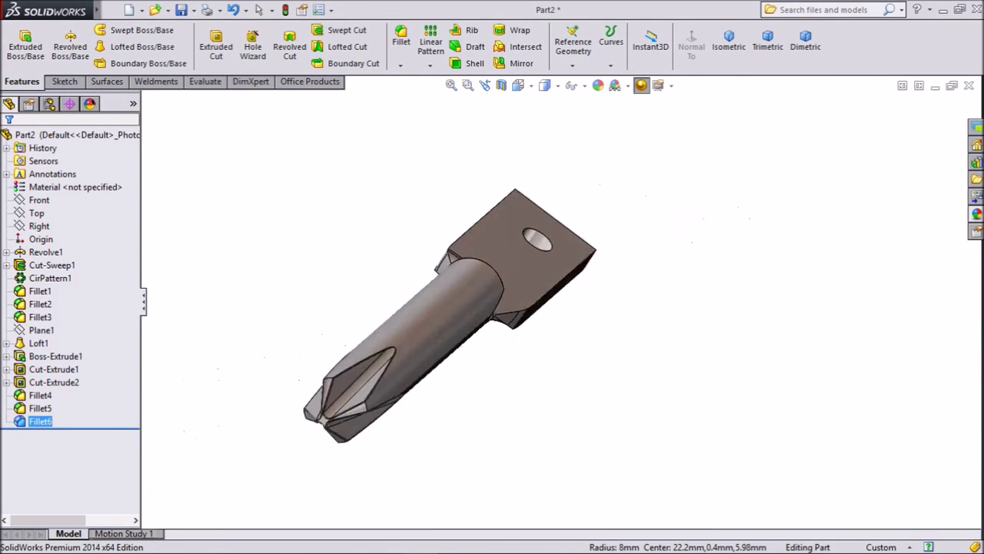
middle_drag(461, 307, 346, 241)
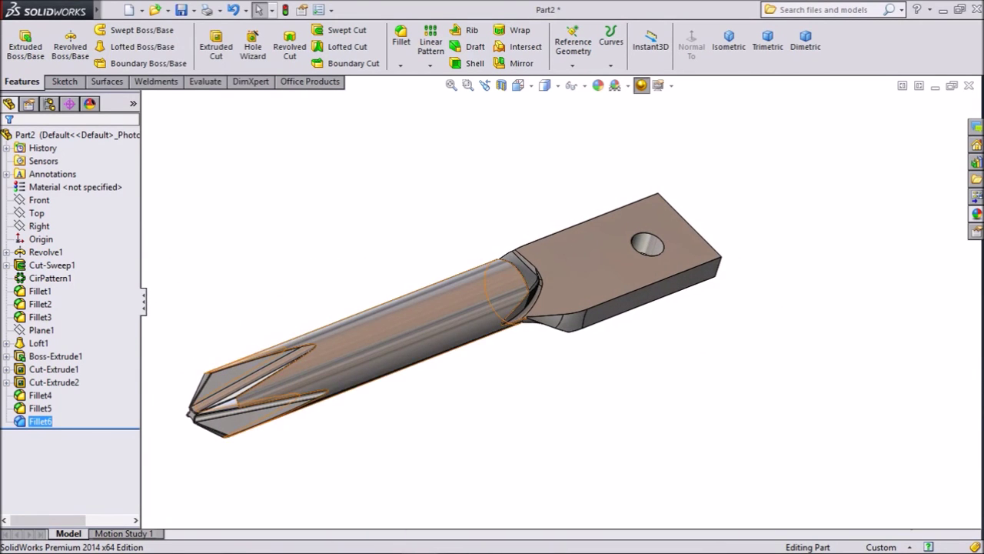
scroll(307, 346, down, 2)
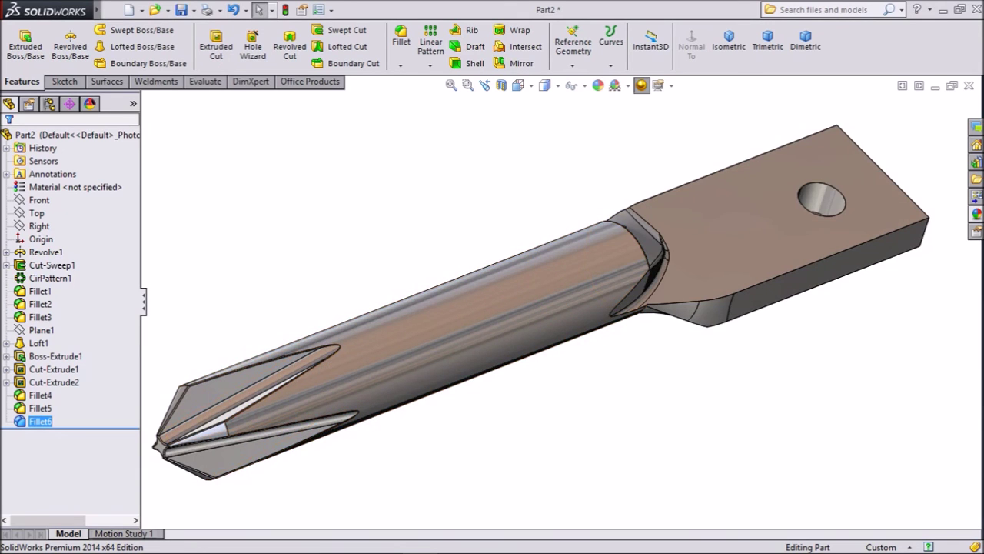